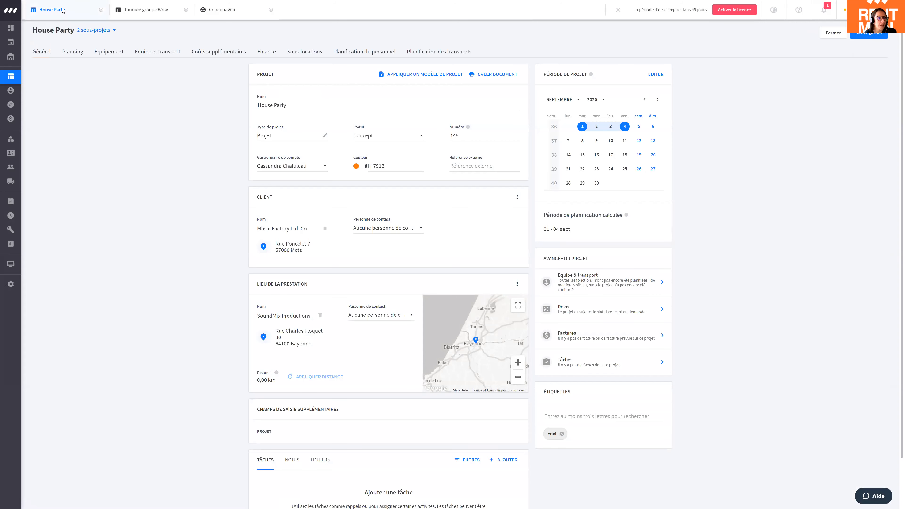
# Step: Open the House Party project's equipment planning and browse the catalogue to the intelligent lighting fixtures
pyautogui.click(111, 56)
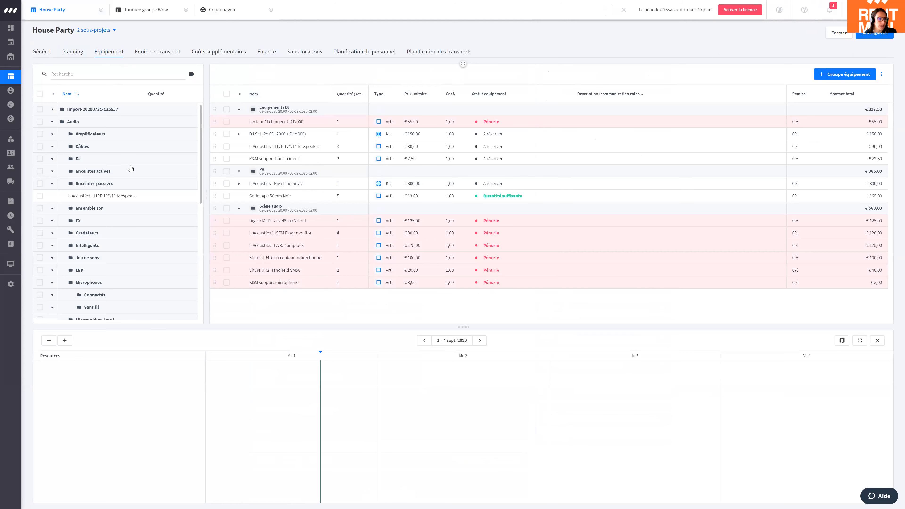
pyautogui.scroll(-7, 130, 169)
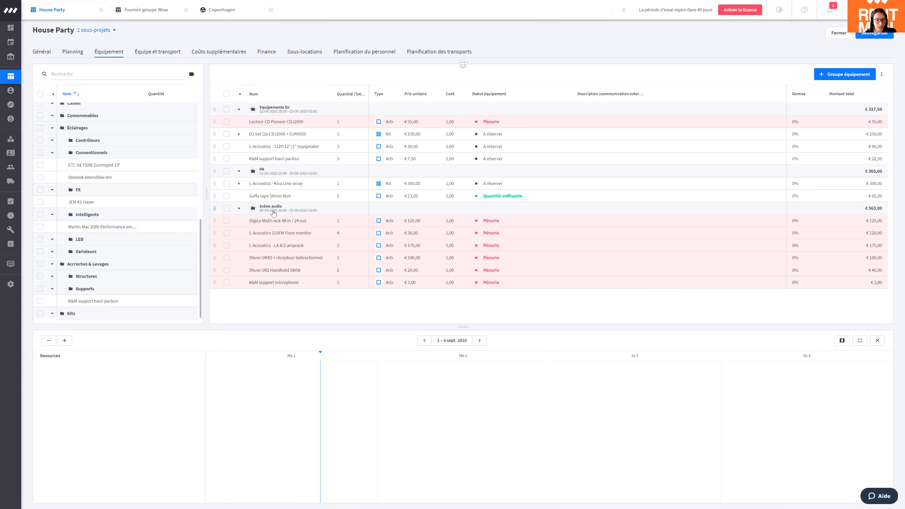
# Step: Add one Martin Mac 2000 Performance fixture to the Scène audio group
pyautogui.click(226, 209)
pyautogui.click(173, 227)
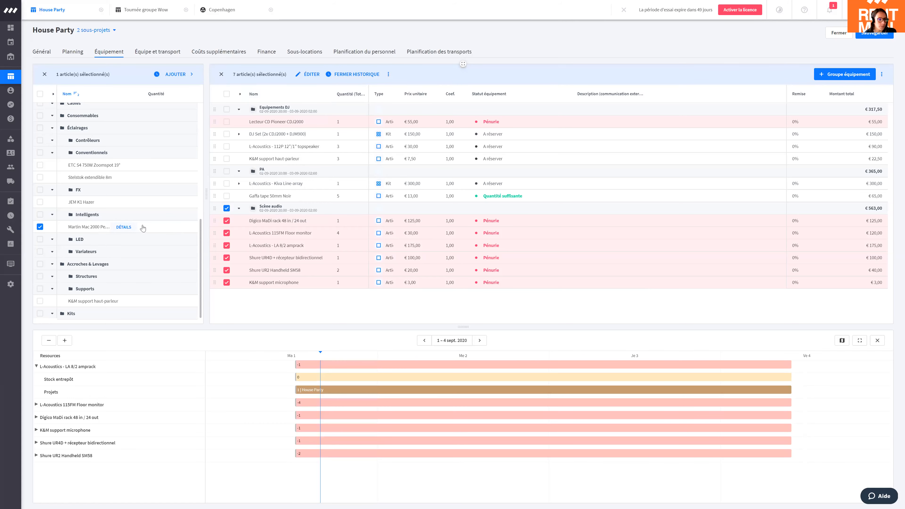
pyautogui.doubleClick(159, 232)
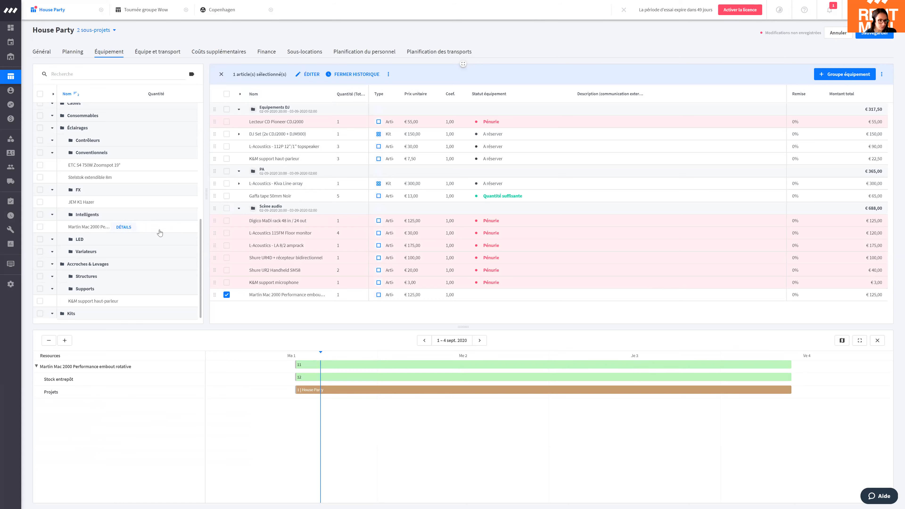
# Step: Delete the newly added Martin Mac 2000 Performance line from the Scène audio group
pyautogui.click(388, 75)
pyautogui.click(399, 216)
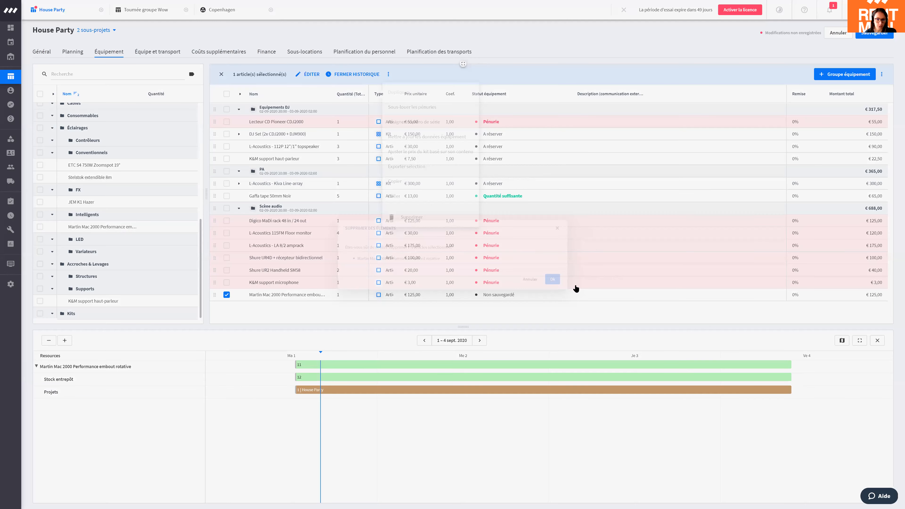
pyautogui.click(563, 283)
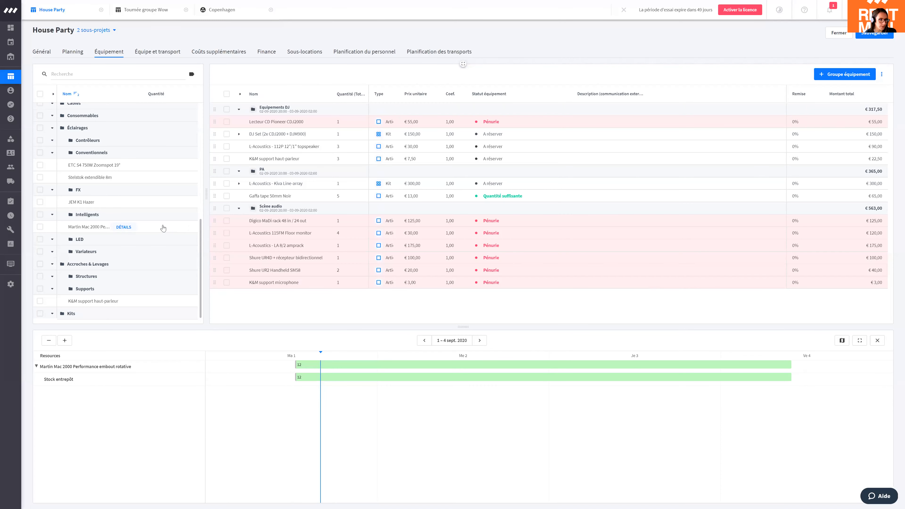
# Step: Add 2 Martin Mac 2000 Performance fixtures to the Scène audio group of sub-project 1
pyautogui.click(164, 225)
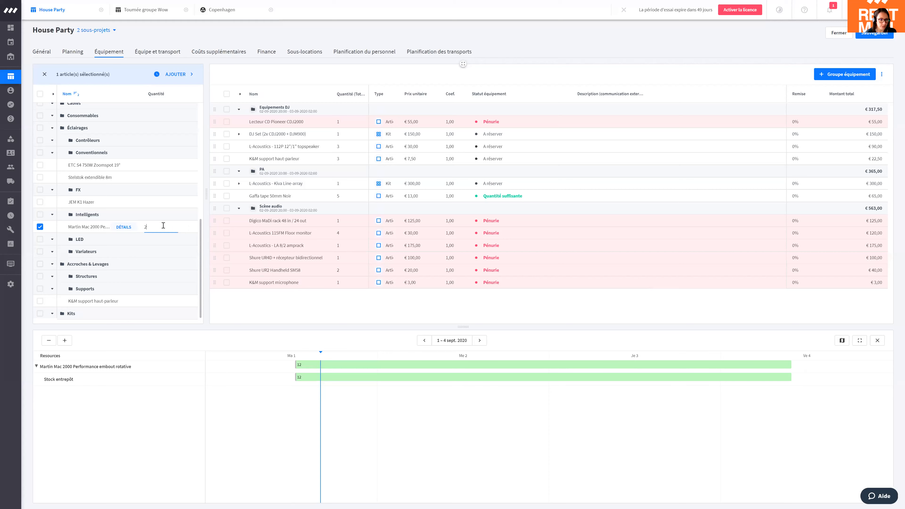
pyautogui.write('2')
pyautogui.press('Return')
pyautogui.click(380, 264)
pyautogui.click(377, 241)
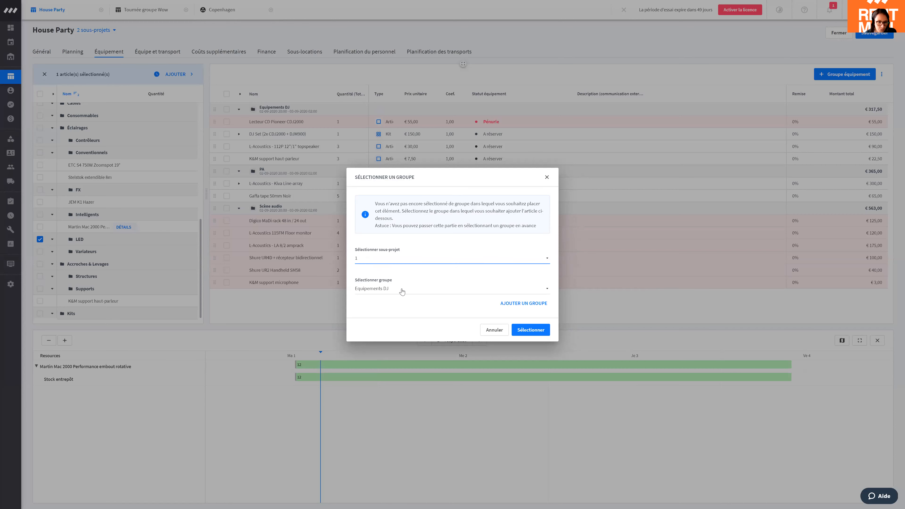
pyautogui.click(416, 289)
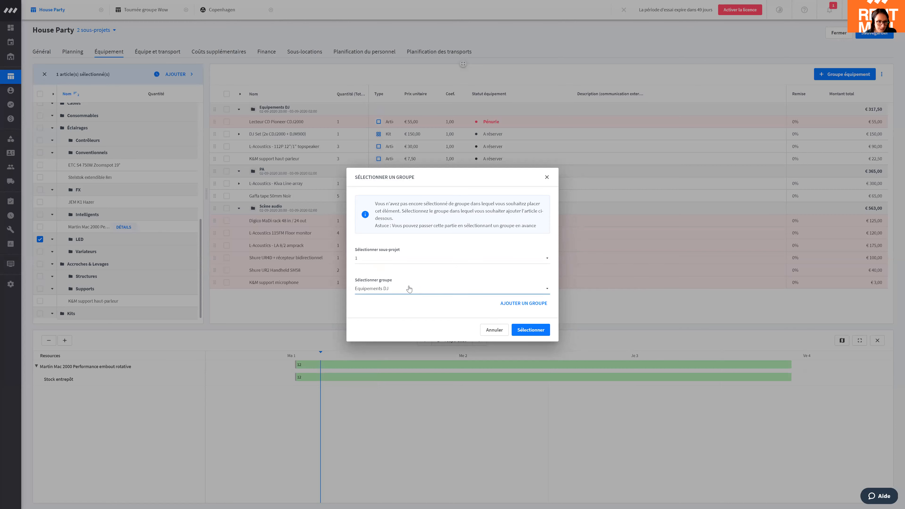
pyautogui.click(401, 273)
pyautogui.click(527, 328)
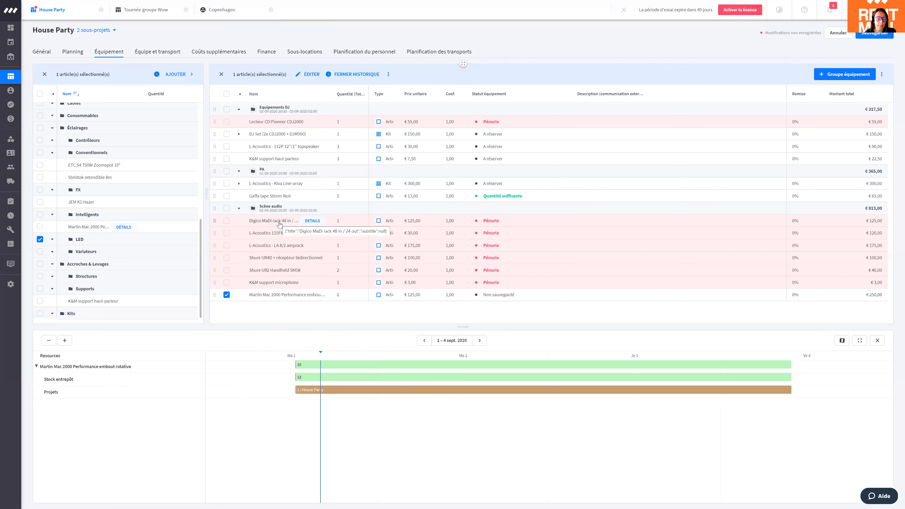
# Step: Add the Lecteur CD Pioneer CDJ2000 line to the selection and look through its equipment details
pyautogui.click(227, 121)
pyautogui.click(227, 122)
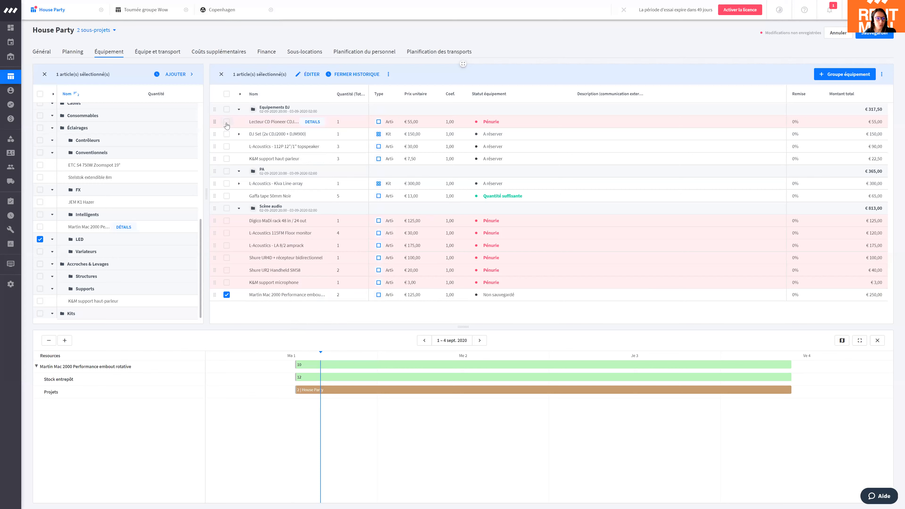
pyautogui.click(227, 123)
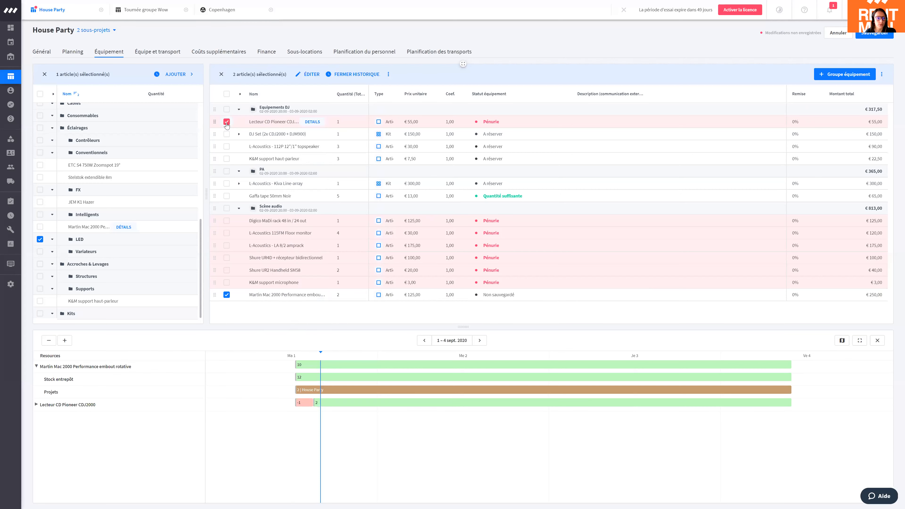
pyautogui.click(313, 122)
pyautogui.scroll(-5, 791, 179)
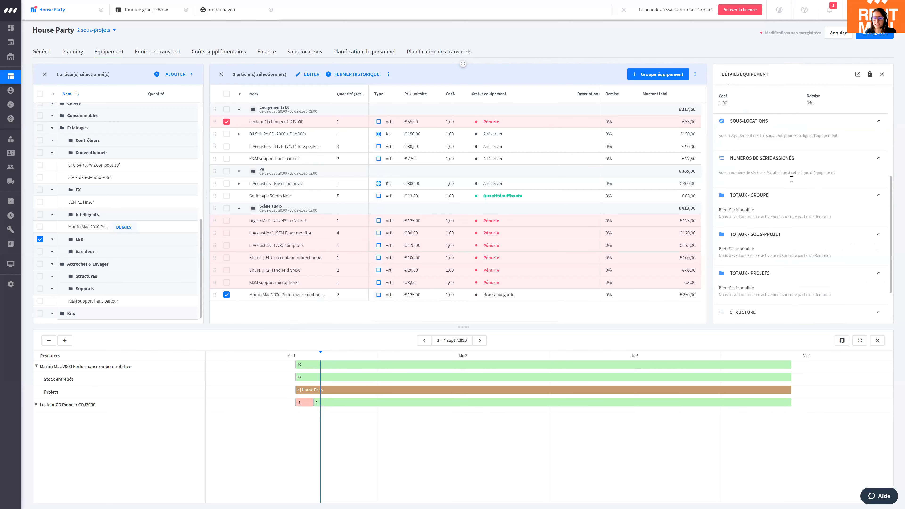
pyautogui.scroll(-2, 792, 182)
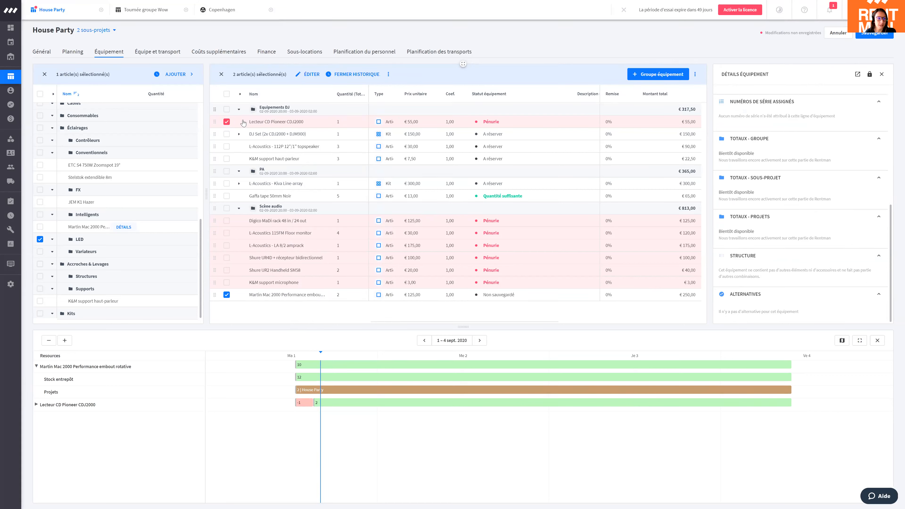
# Step: Add the six Scène audio items with shortages to the selection and create a sub-rental for the selected shortages
pyautogui.click(227, 220)
pyautogui.click(882, 74)
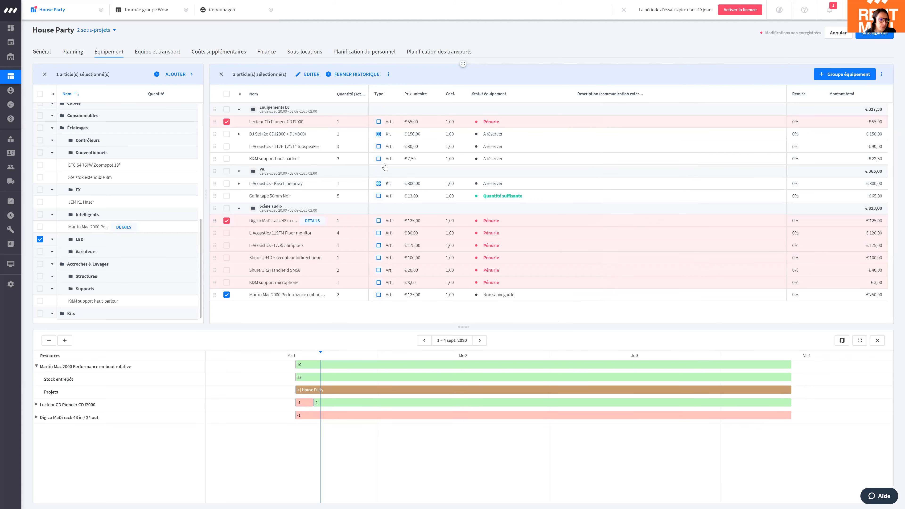
pyautogui.click(227, 233)
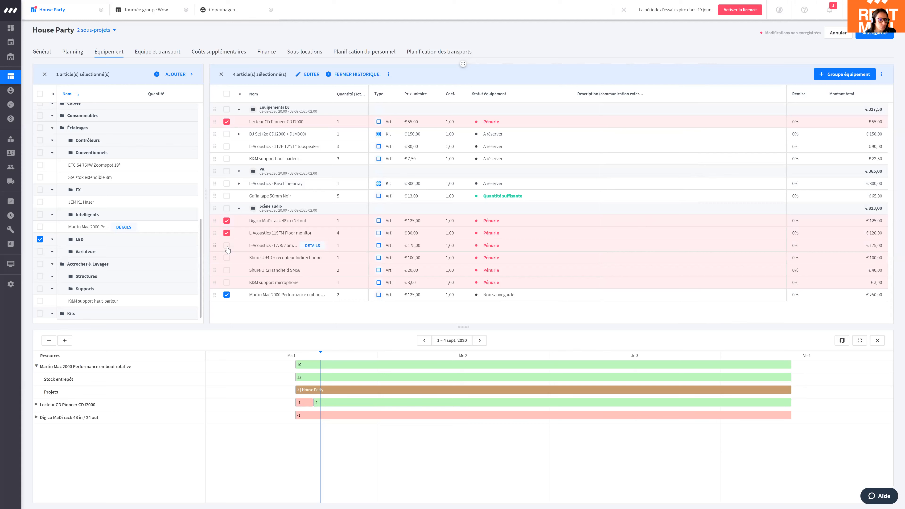
pyautogui.click(226, 246)
pyautogui.click(227, 258)
pyautogui.click(226, 270)
pyautogui.click(226, 283)
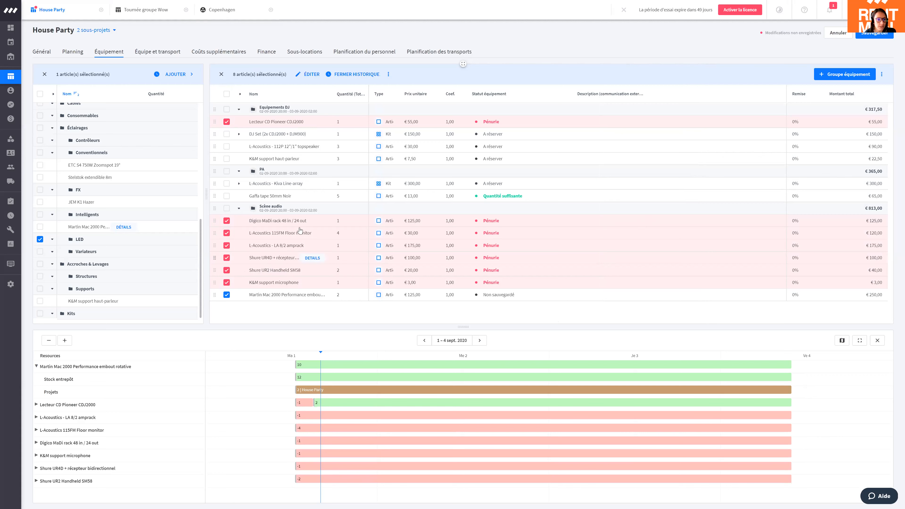
pyautogui.click(388, 75)
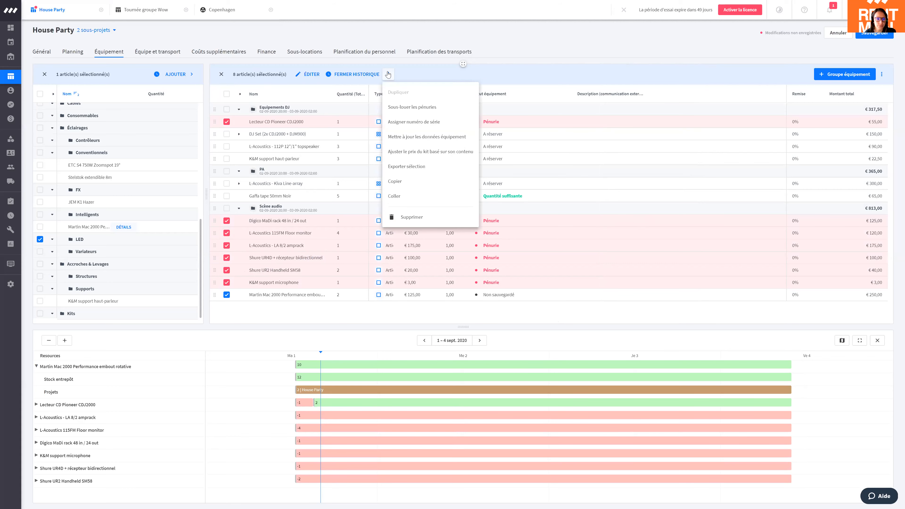
pyautogui.click(425, 107)
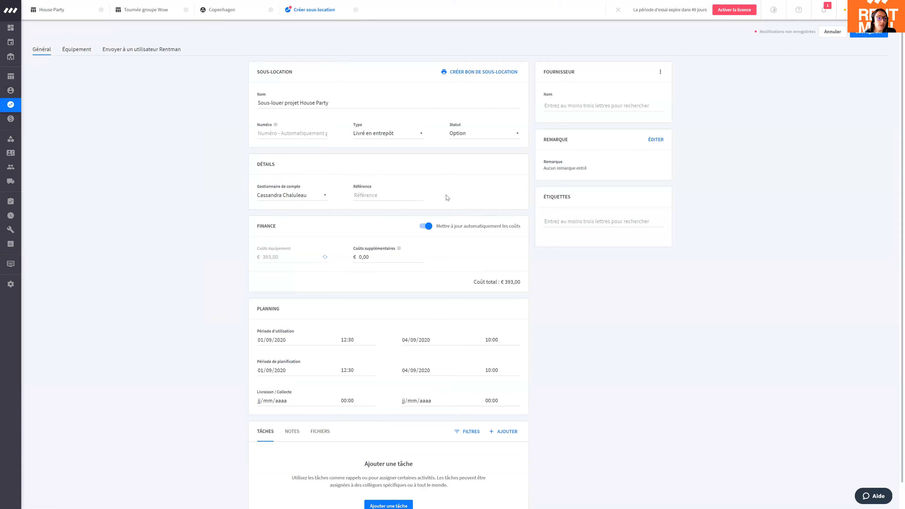
# Step: Set the new House Party sub-rental's status to Confirmé, then save and close it
pyautogui.scroll(-1, 447, 197)
pyautogui.scroll(1, 345, 250)
pyautogui.click(82, 48)
pyautogui.scroll(-1, 407, 205)
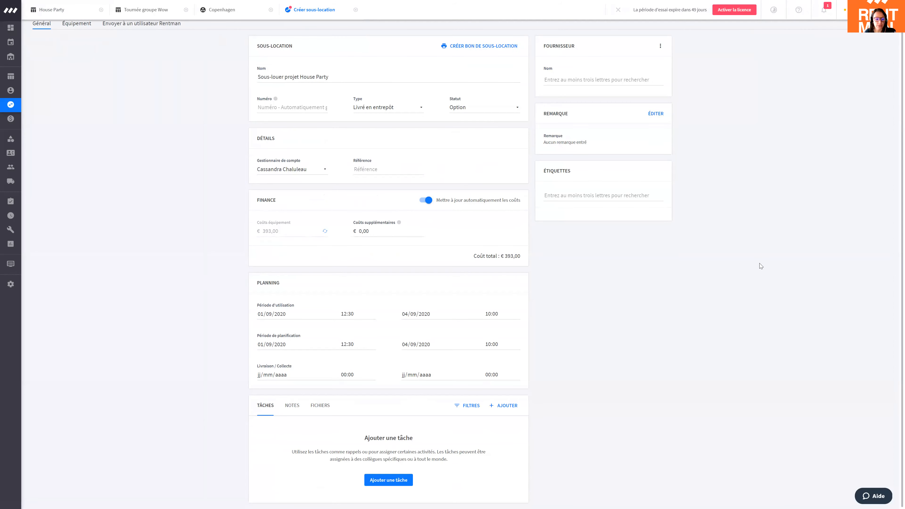
pyautogui.scroll(1, 726, 264)
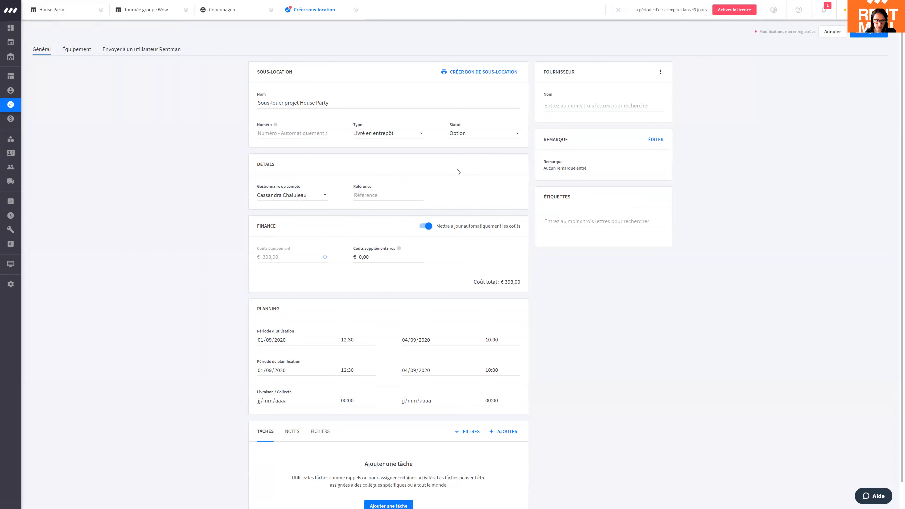
pyautogui.click(477, 137)
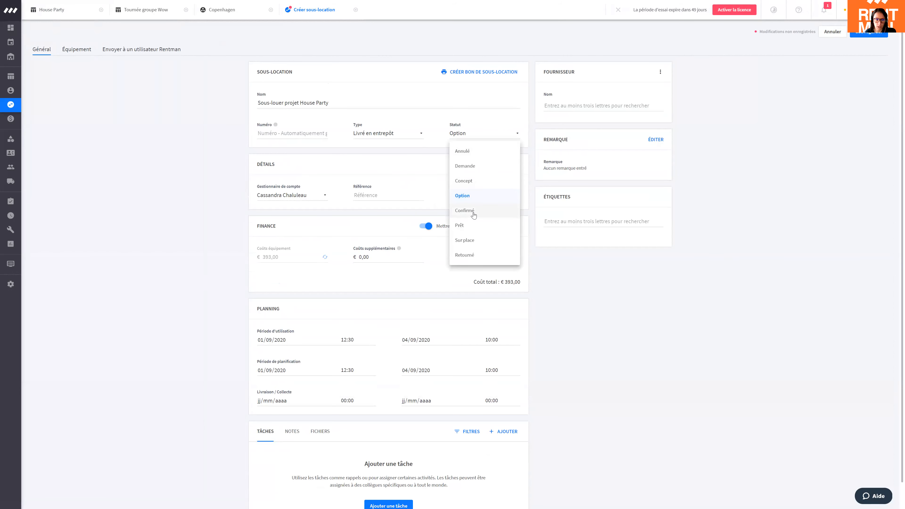
pyautogui.click(482, 210)
pyautogui.hotkey('ctrl', 's')
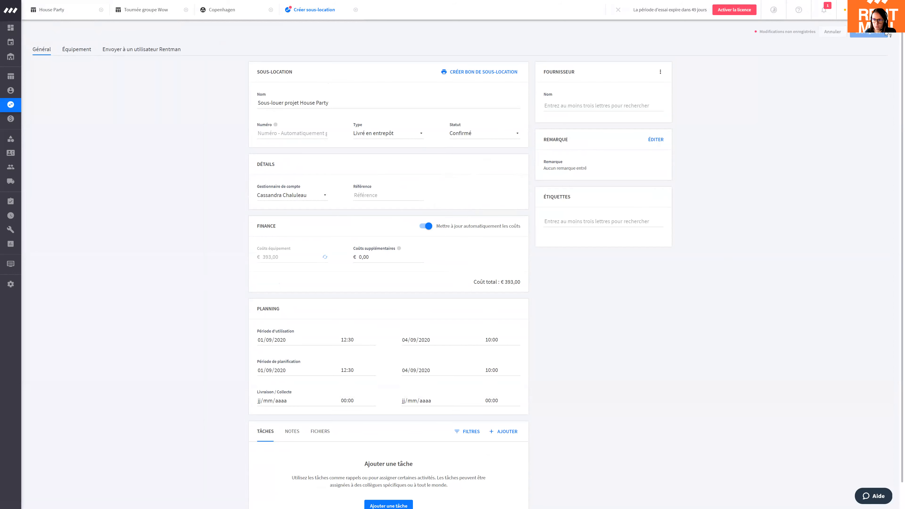
pyautogui.click(833, 33)
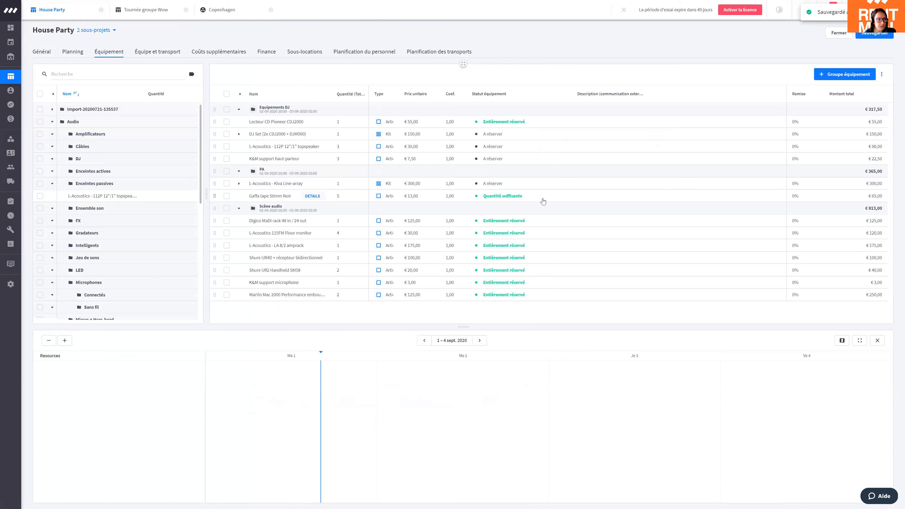
# Step: Check the project's list of sub-rentals and the availability timeline of the Digico MaDi rack 48 in / 24 out
pyautogui.click(305, 51)
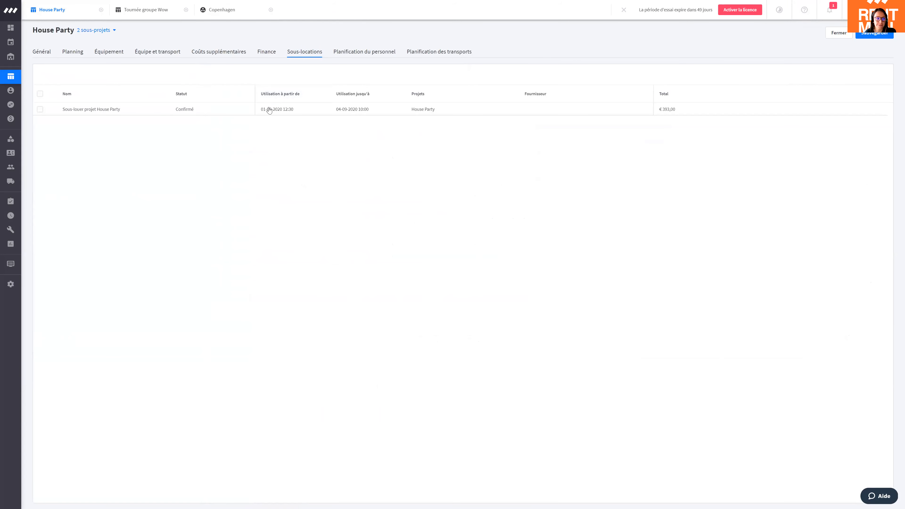
pyautogui.click(111, 54)
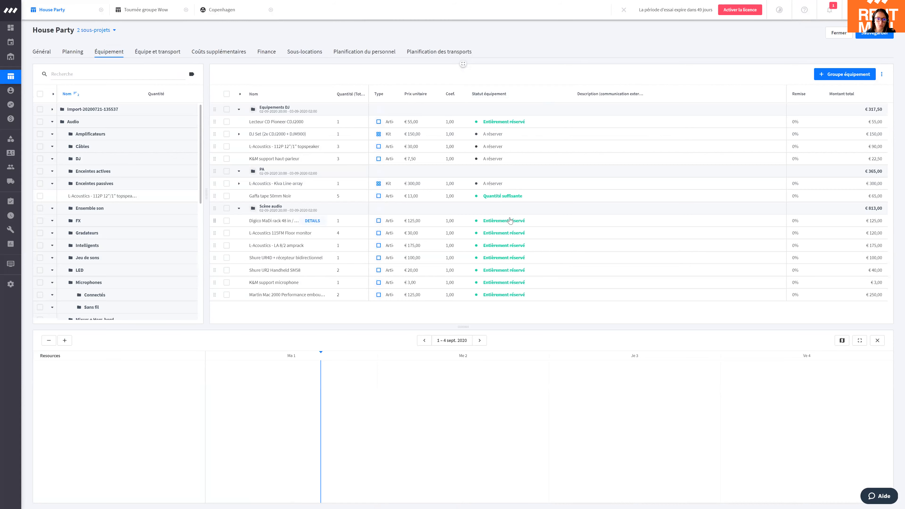
pyautogui.click(260, 222)
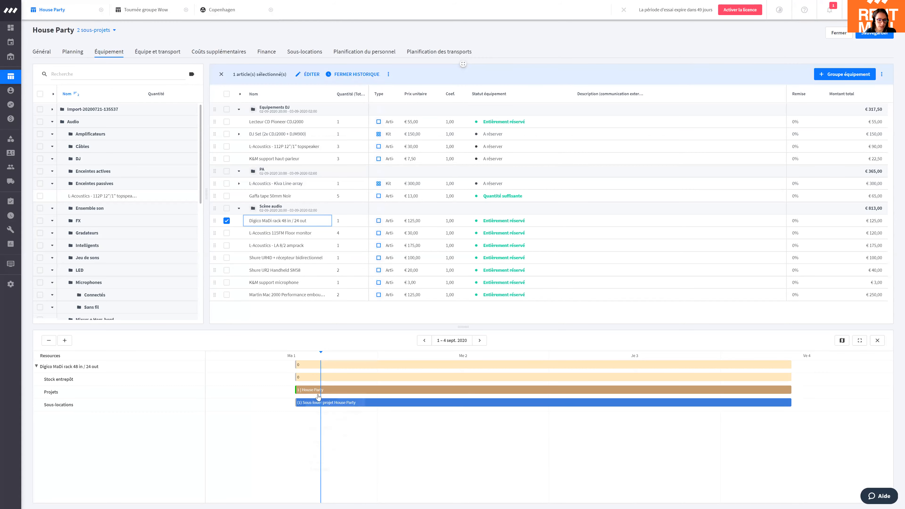
pyautogui.click(347, 75)
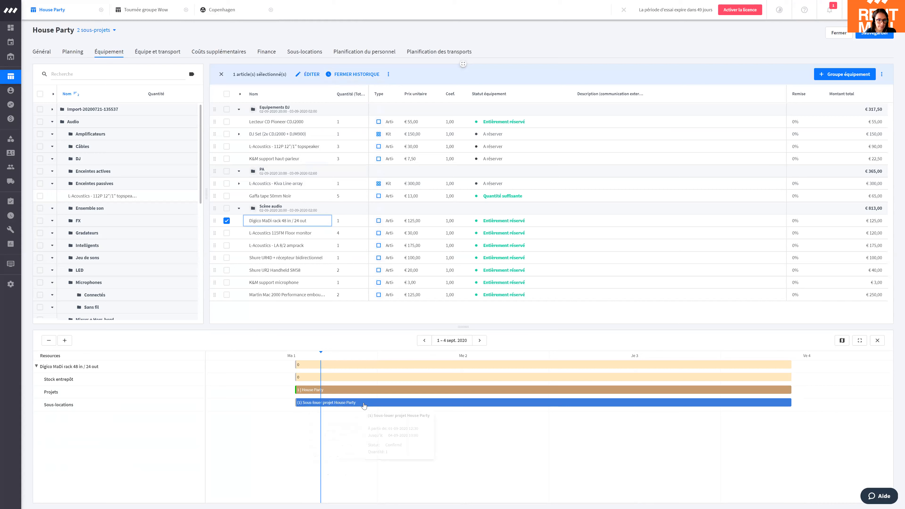
pyautogui.moveTo(314, 385)
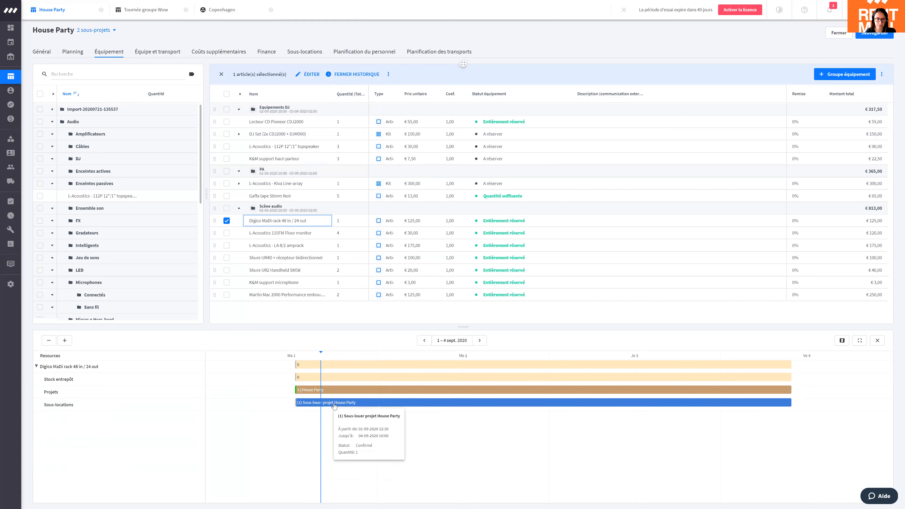
pyautogui.click(227, 221)
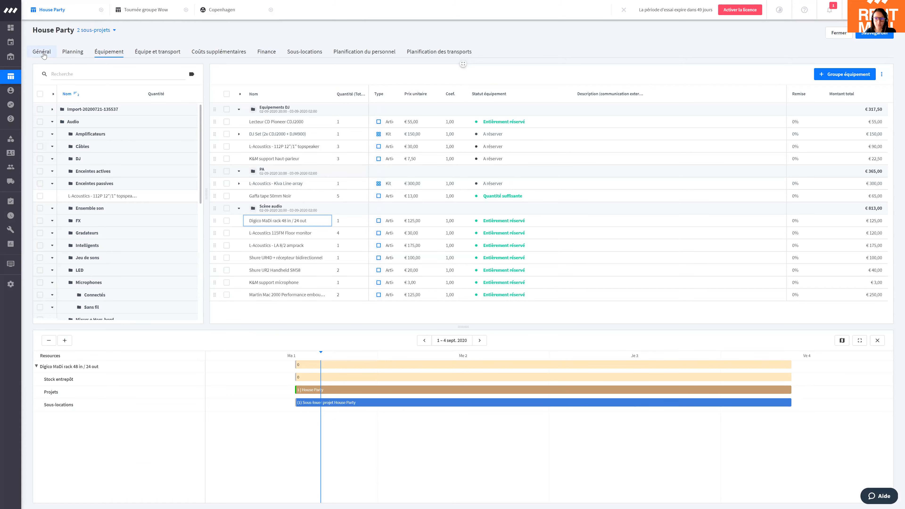
# Step: Set the House Party project's status to Option, save it and return to its equipment planning
pyautogui.click(43, 55)
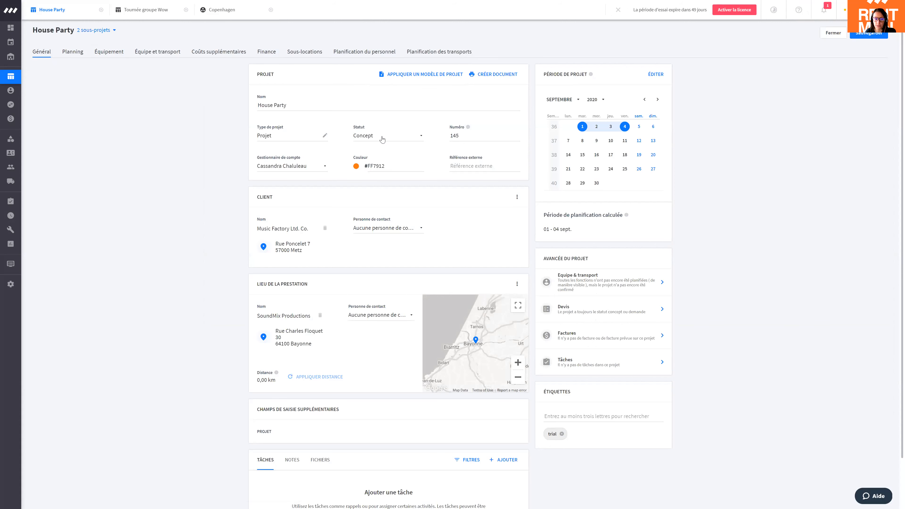
pyautogui.click(382, 139)
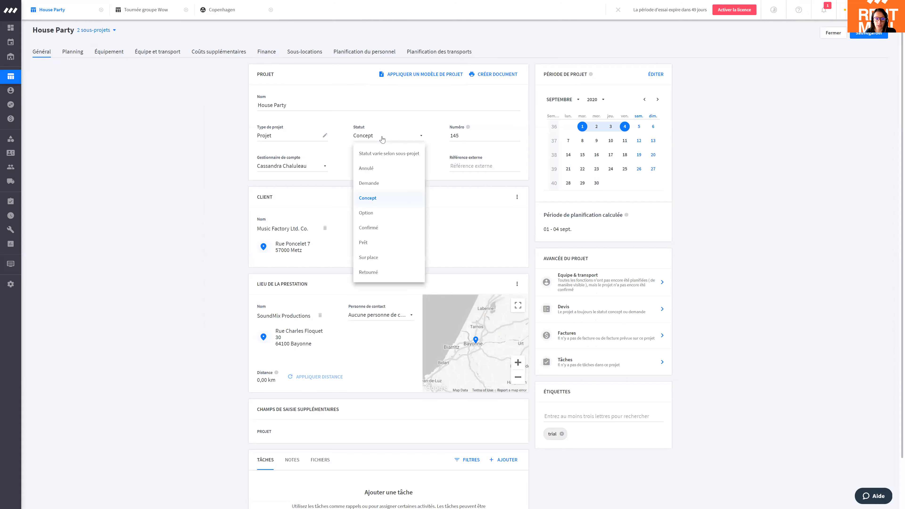
pyautogui.click(376, 215)
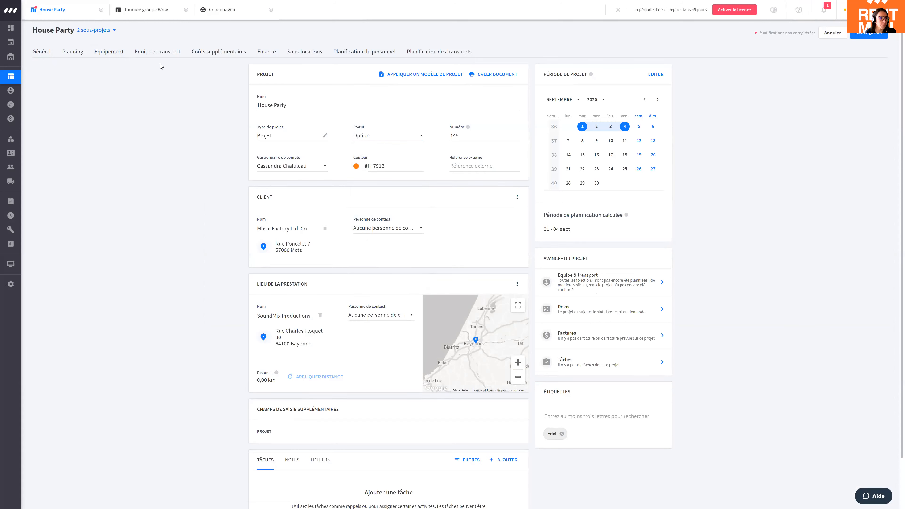
pyautogui.hotkey('ctrl', 's')
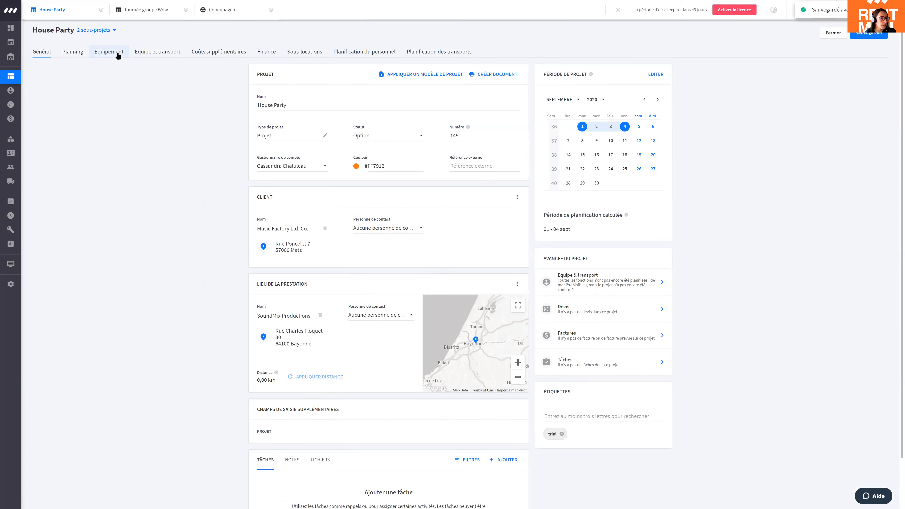
pyautogui.click(118, 56)
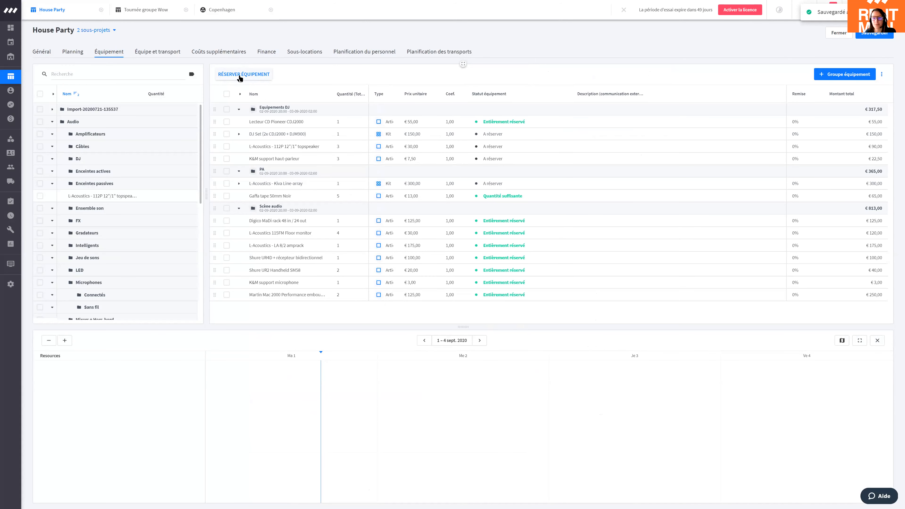
# Step: Reserve the House Party project's equipment and save the project
pyautogui.click(226, 94)
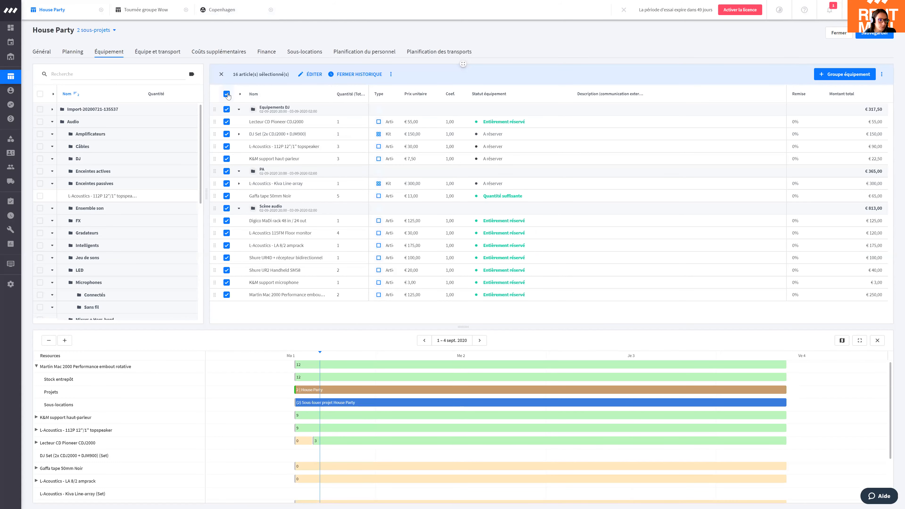
pyautogui.click(227, 94)
pyautogui.click(230, 75)
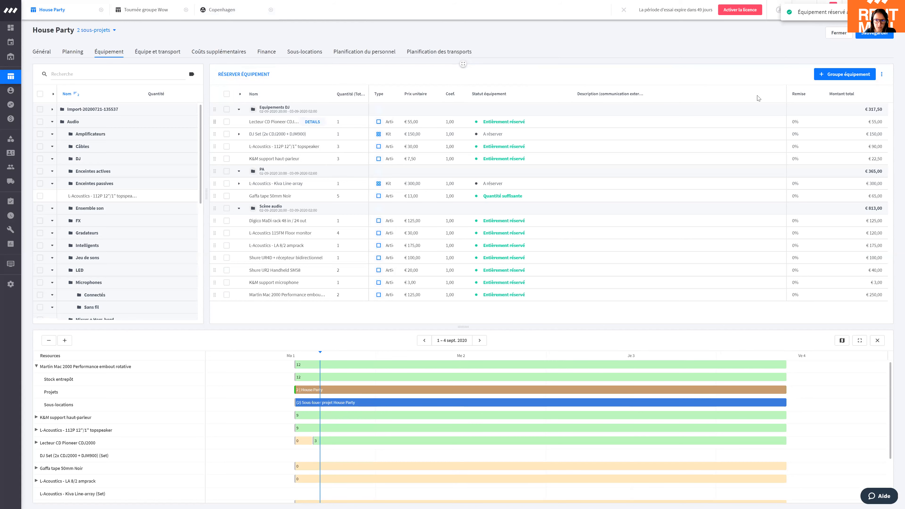
pyautogui.click(866, 35)
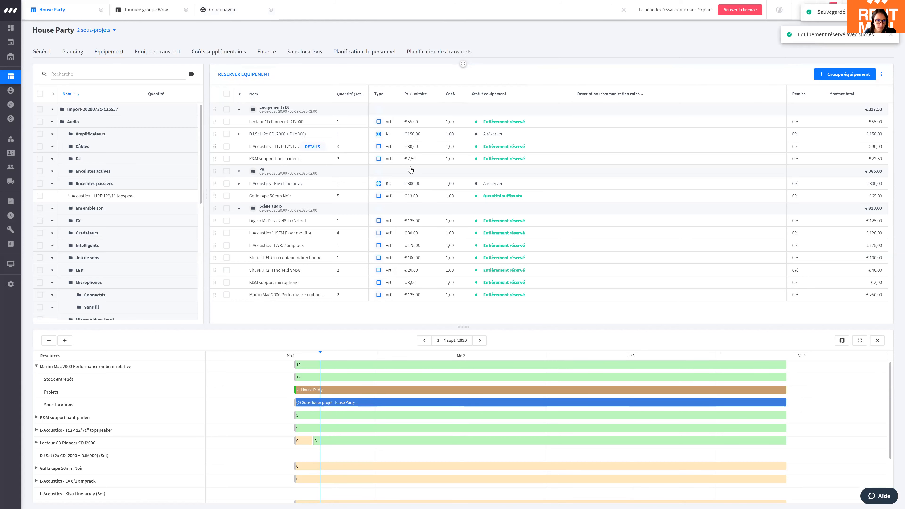
# Step: Examine the L-Acoustics Kiva Line-array and DJ Set kits in the project's equipment list
pyautogui.click(226, 184)
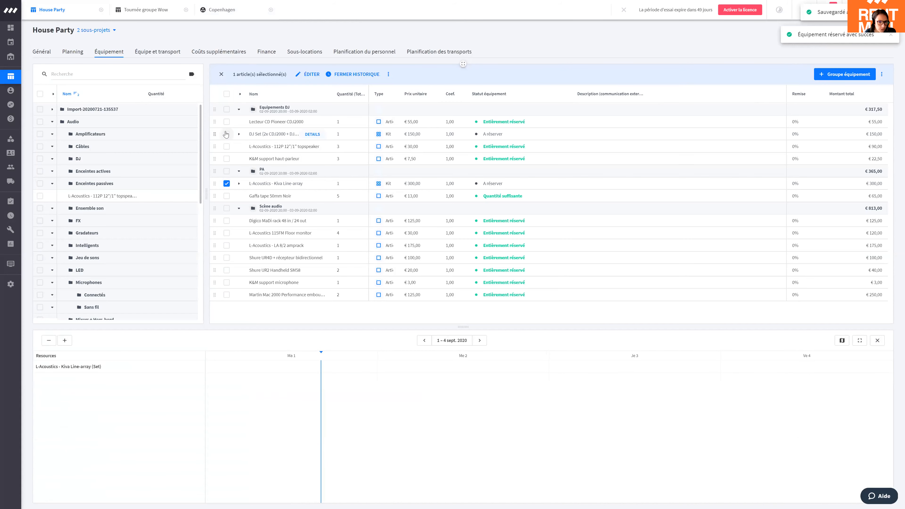
pyautogui.click(226, 134)
pyautogui.click(226, 134)
pyautogui.click(227, 184)
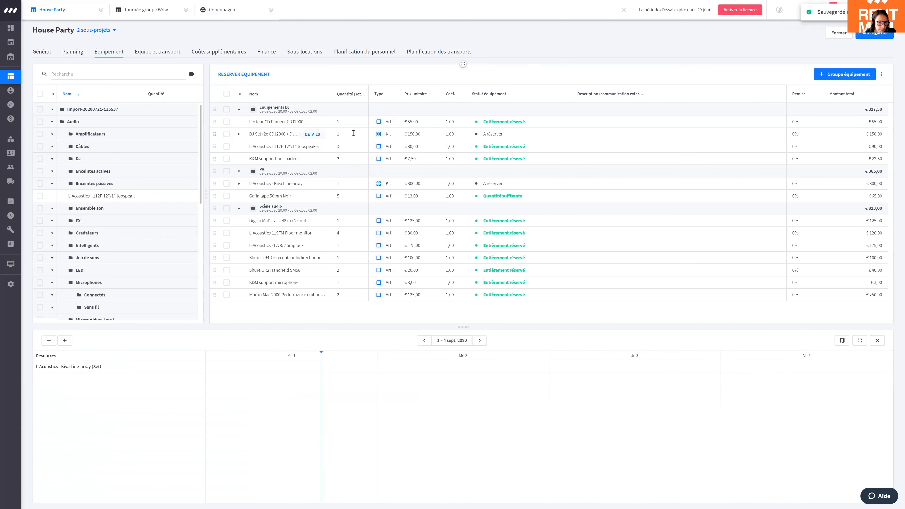
pyautogui.click(239, 183)
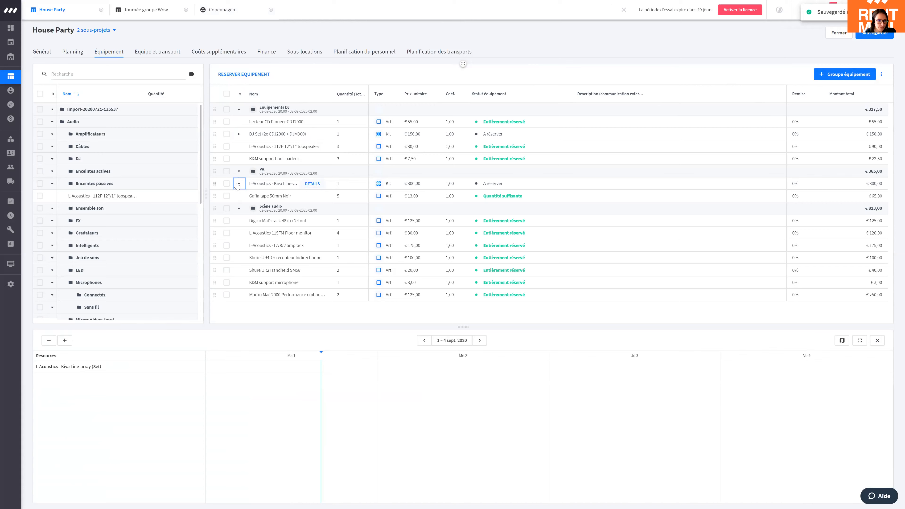
pyautogui.click(239, 134)
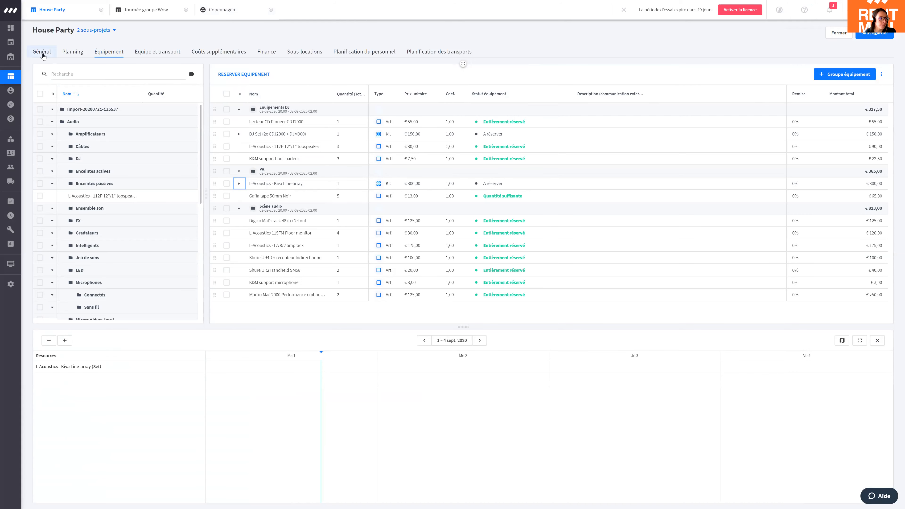
# Step: Check the House Party project's general status and the warehouse overview, and return to the project
pyautogui.click(42, 53)
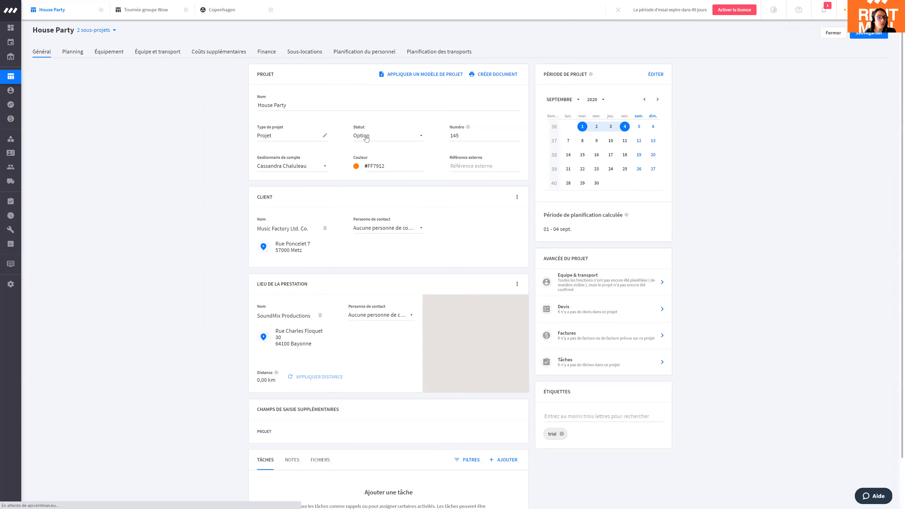
pyautogui.moveTo(18, 60)
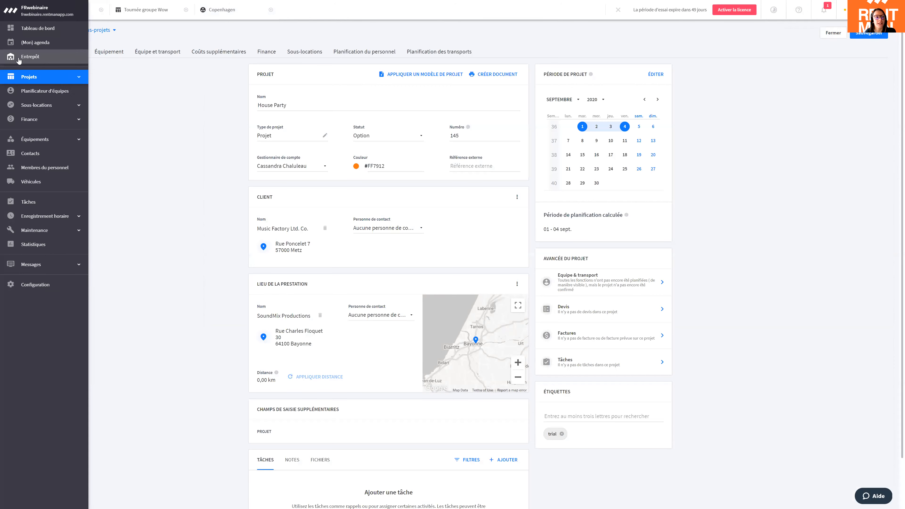
pyautogui.click(19, 59)
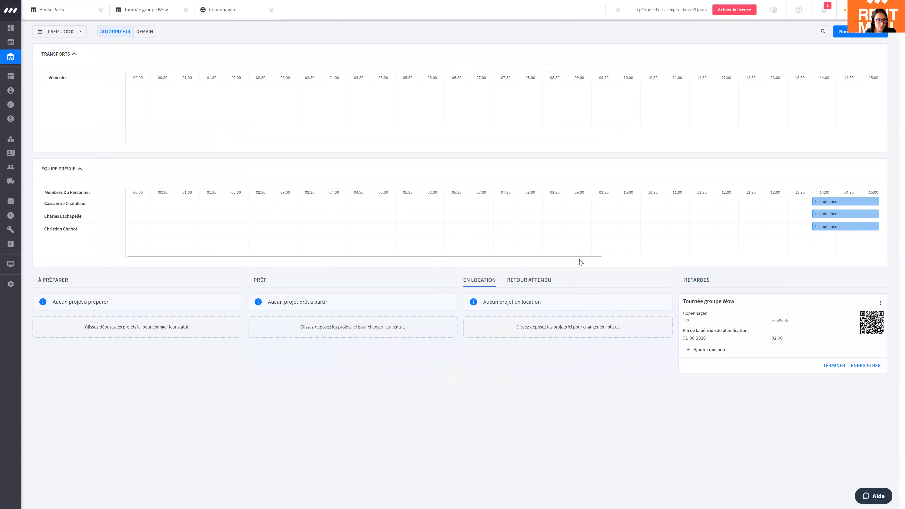
pyautogui.click(49, 3)
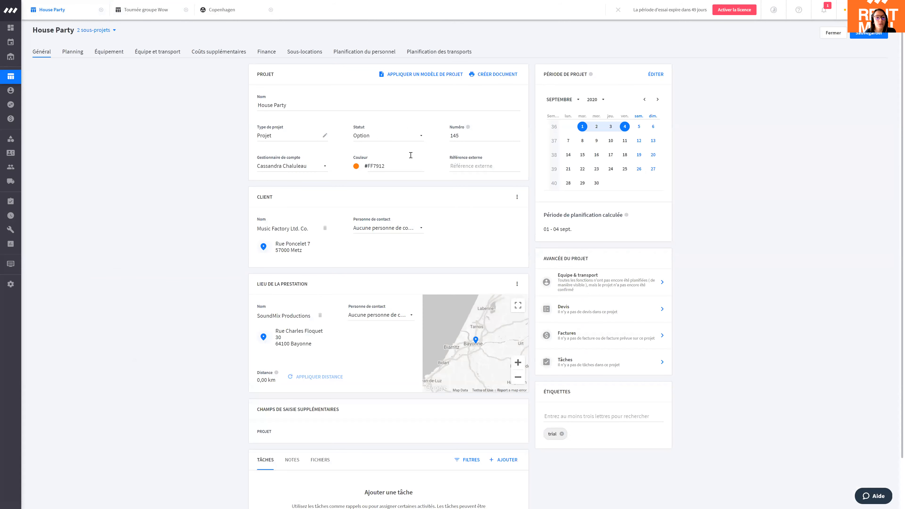
# Step: Set the House Party project's status to Confirmé and save the project after viewing its planning periods
pyautogui.click(364, 138)
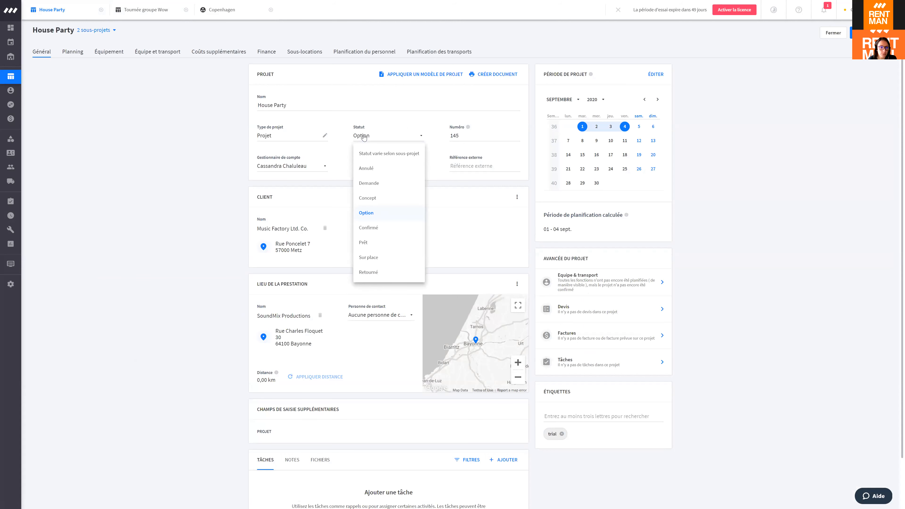
pyautogui.click(376, 228)
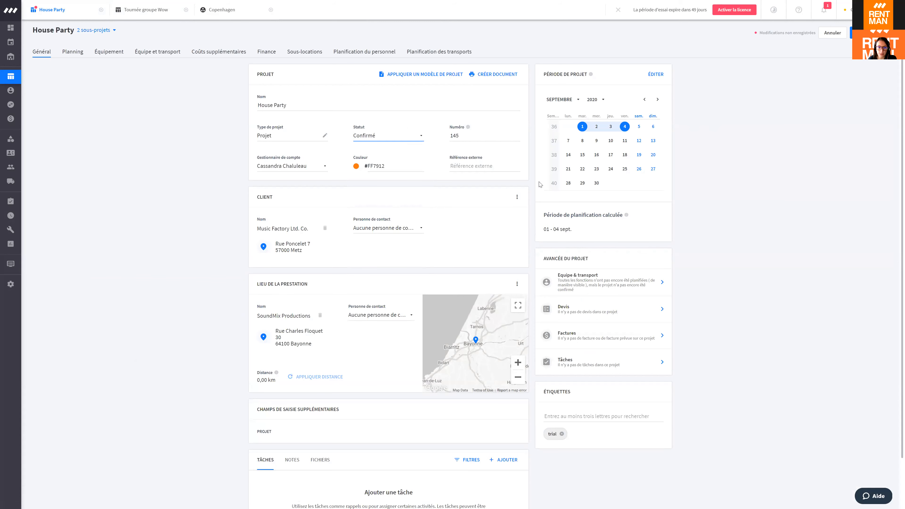
pyautogui.click(82, 52)
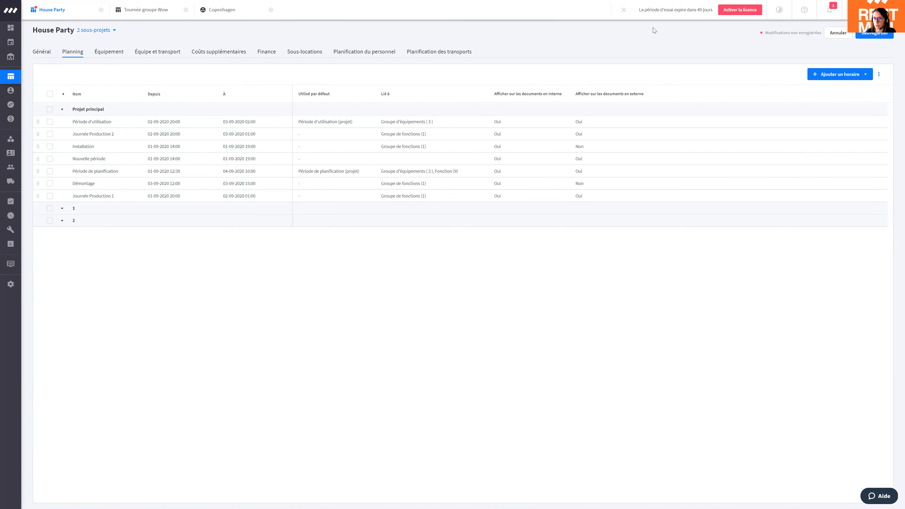
pyautogui.click(864, 35)
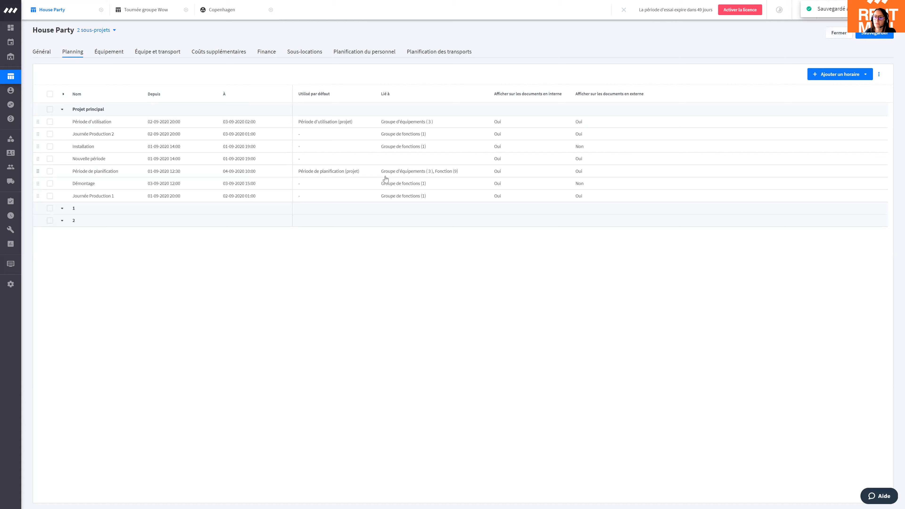
# Step: Open the warehouse overview and examine the scheduled crew's timeline across the day
pyautogui.click(10, 57)
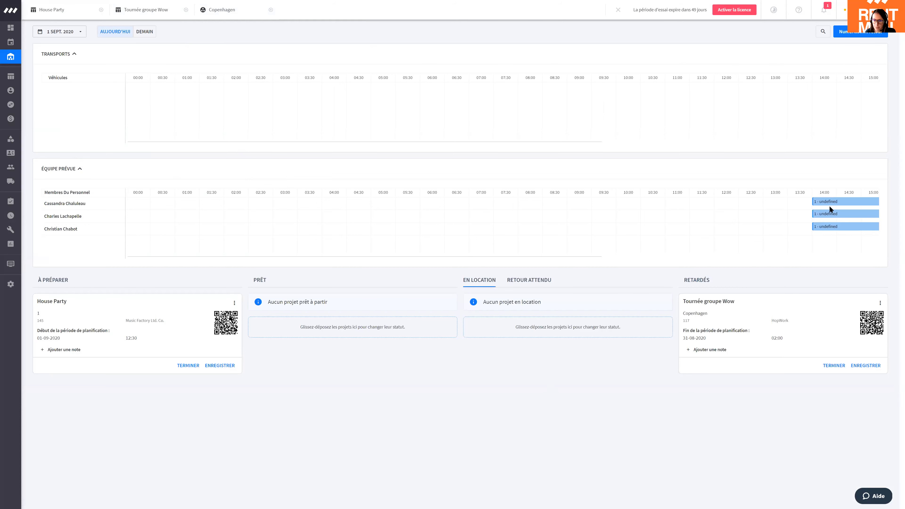
pyautogui.moveTo(580, 256); pyautogui.dragTo(778, 255)
pyautogui.hscroll(2, 802, 247)
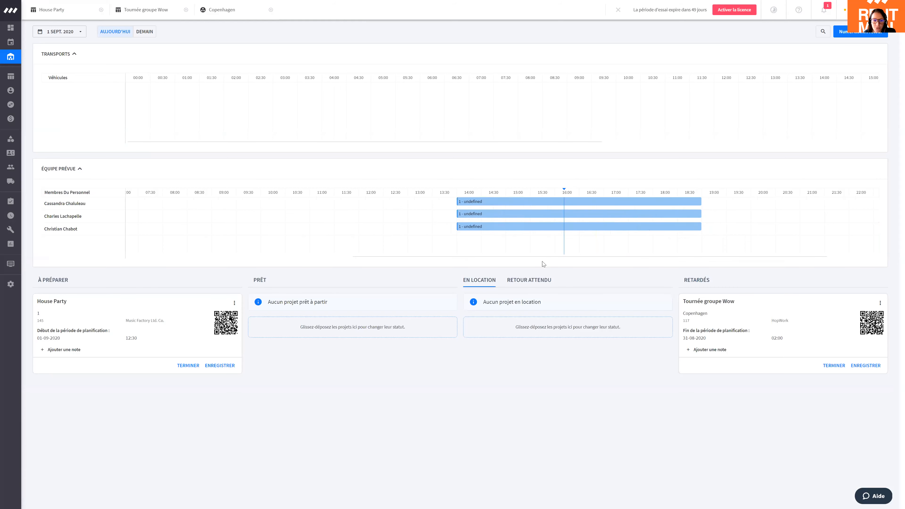
pyautogui.moveTo(505, 260); pyautogui.dragTo(256, 266)
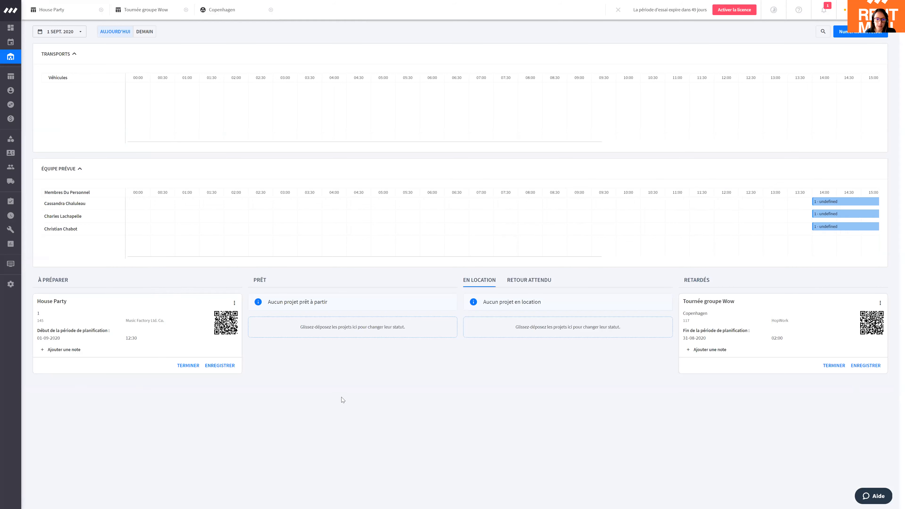
# Step: Compare the warehouse's En location, Retour attendu and Retardés project lists and examine the day selection
pyautogui.click(530, 281)
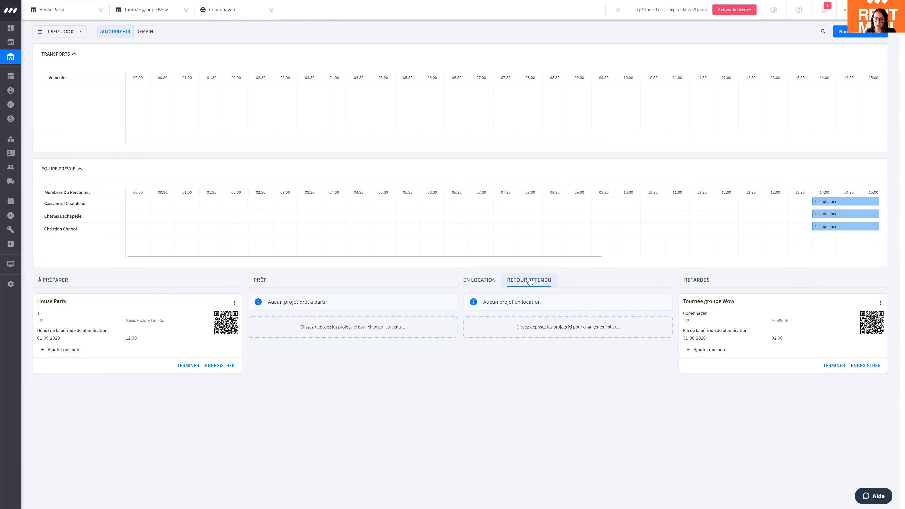
pyautogui.click(491, 280)
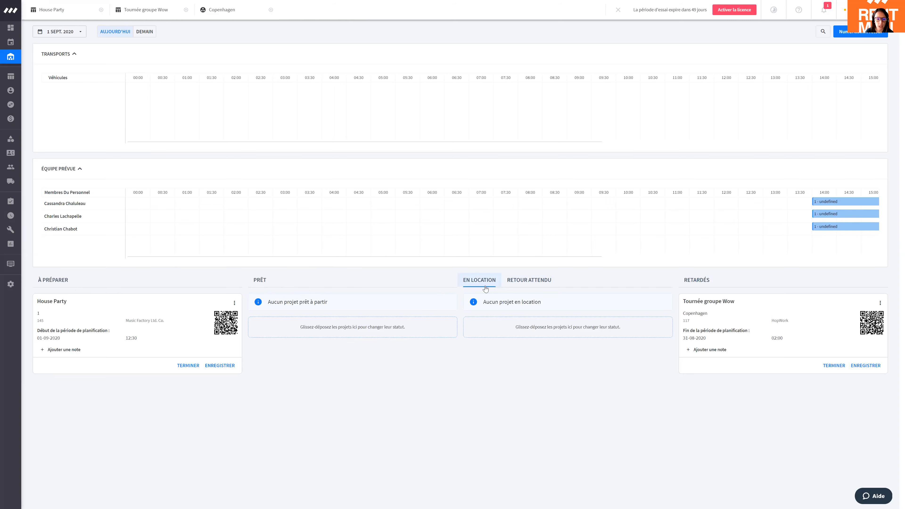
pyautogui.click(529, 287)
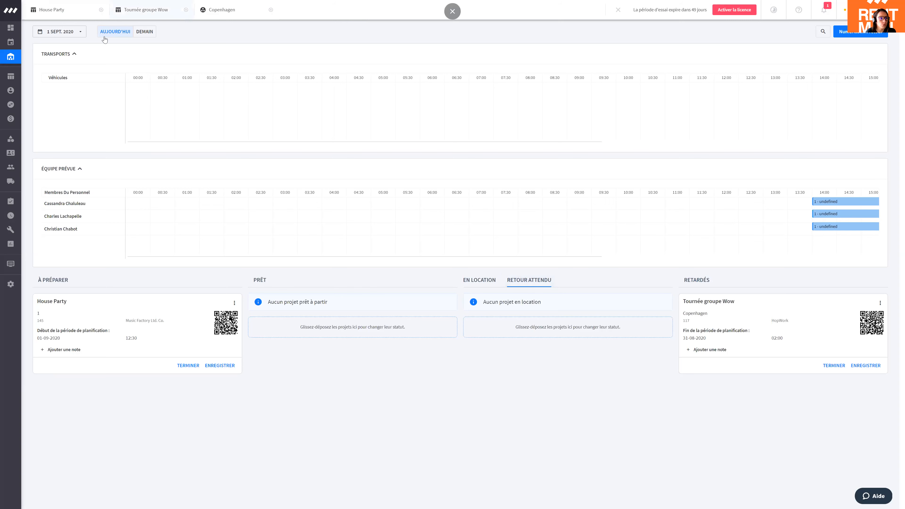
pyautogui.click(153, 35)
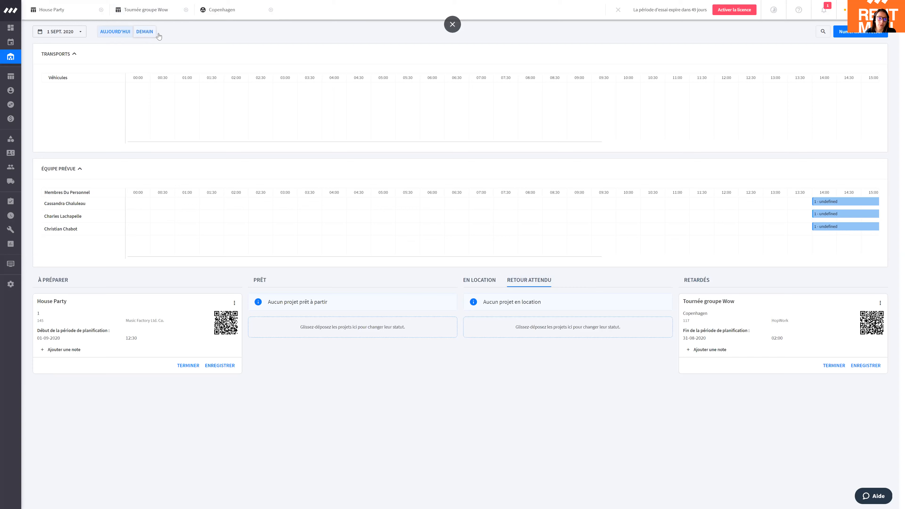
pyautogui.click(127, 31)
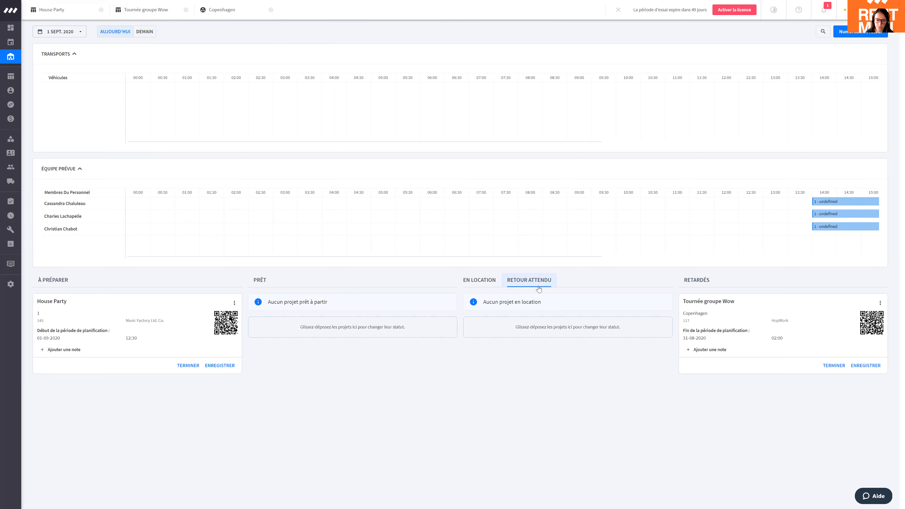
pyautogui.click(485, 284)
pyautogui.click(728, 276)
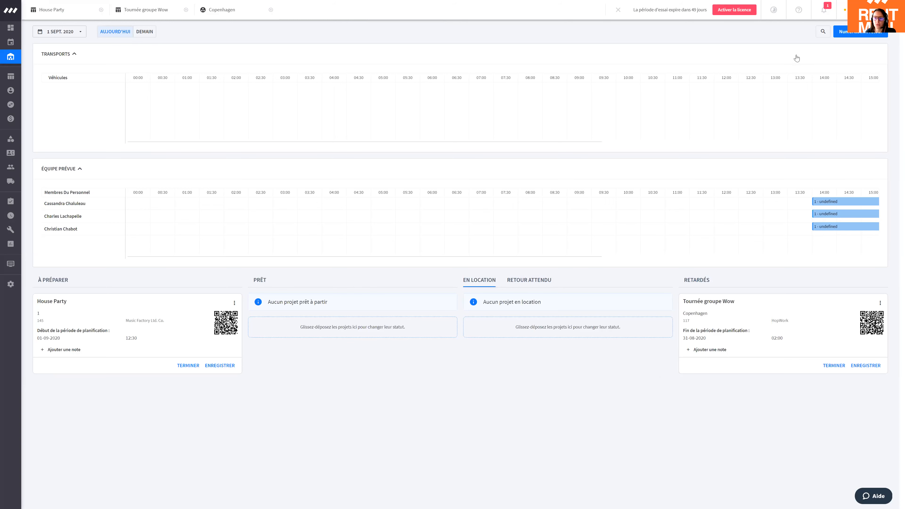
# Step: Search the warehouse for project 145, view the House Party sub-projects and close the search
pyautogui.click(821, 33)
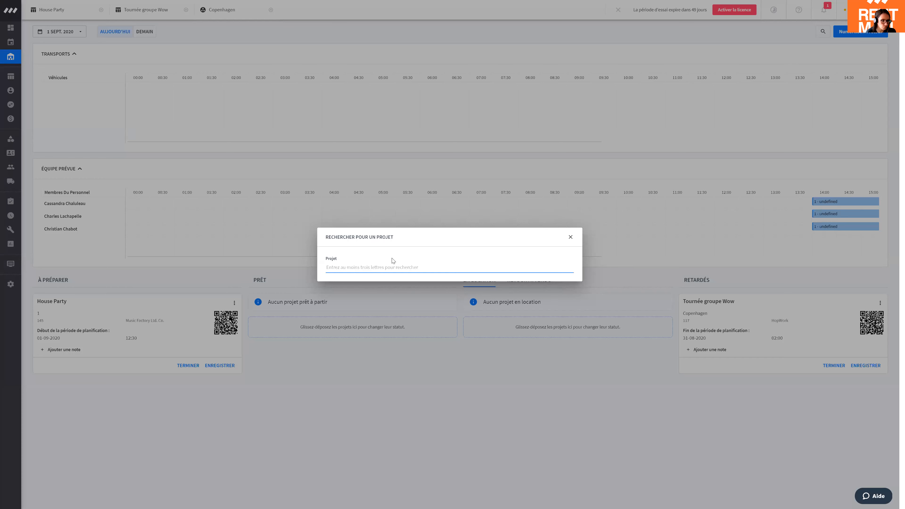
pyautogui.write('145')
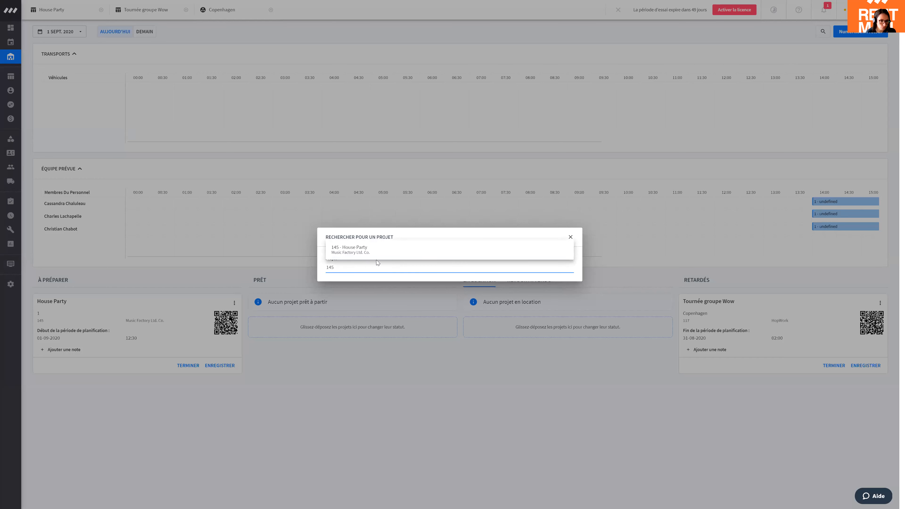
pyautogui.click(360, 252)
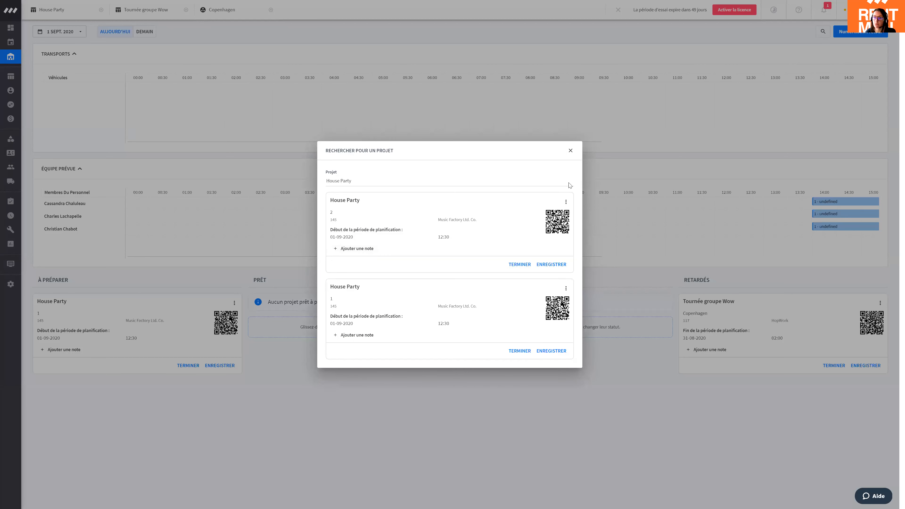
pyautogui.click(570, 150)
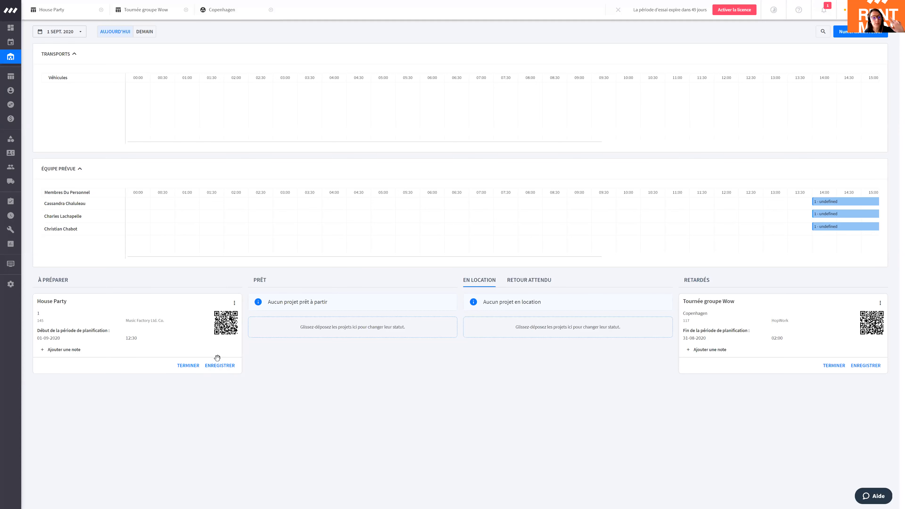
# Step: Generate the Bon de préparation sous projets séparés document for House Party sub-project 1 from the warehouse overview
pyautogui.click(234, 303)
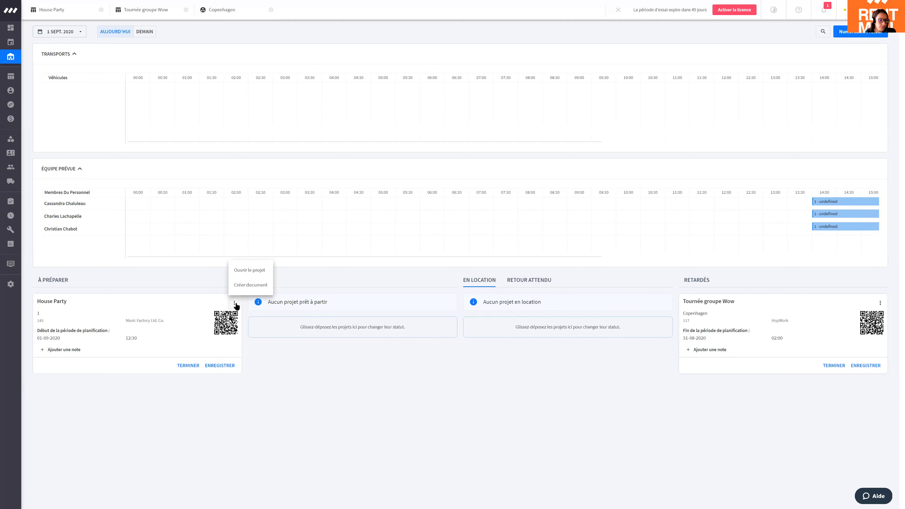
pyautogui.click(243, 289)
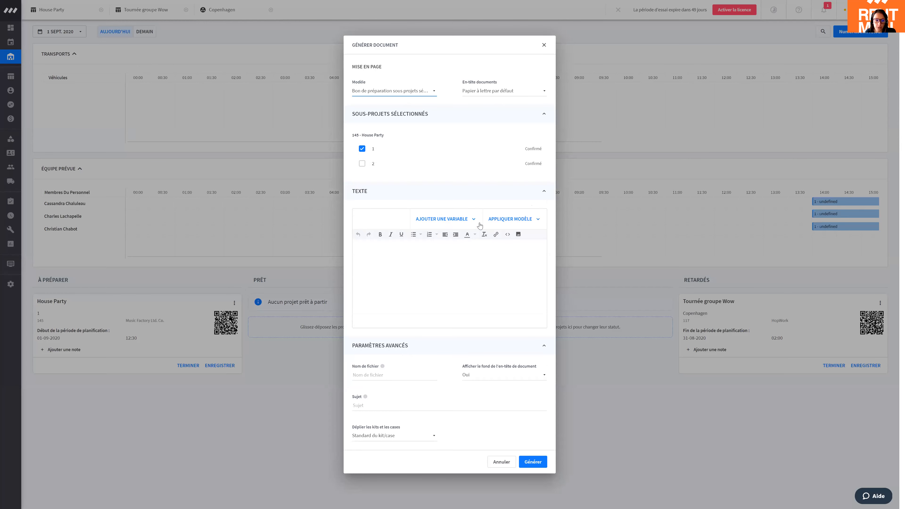
pyautogui.click(533, 464)
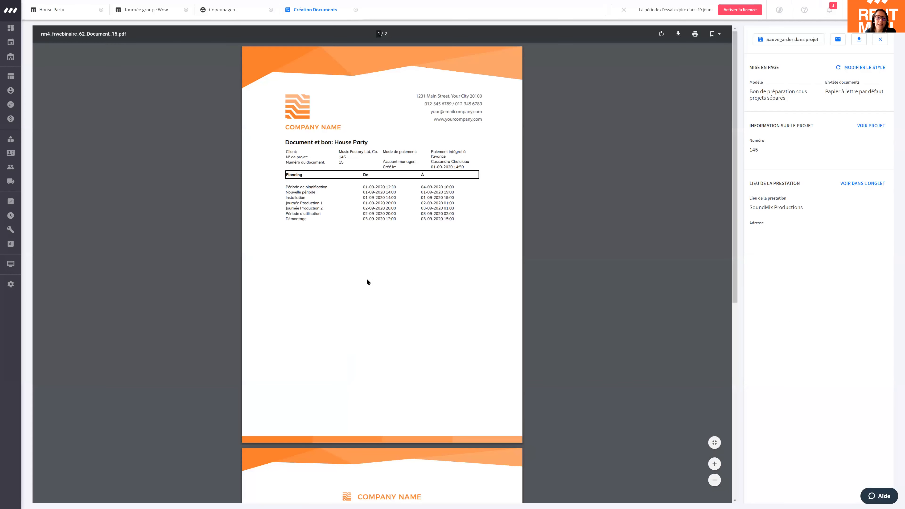
# Step: Review both pages of the preparation document and close it without saving
pyautogui.scroll(-8, 381, 210)
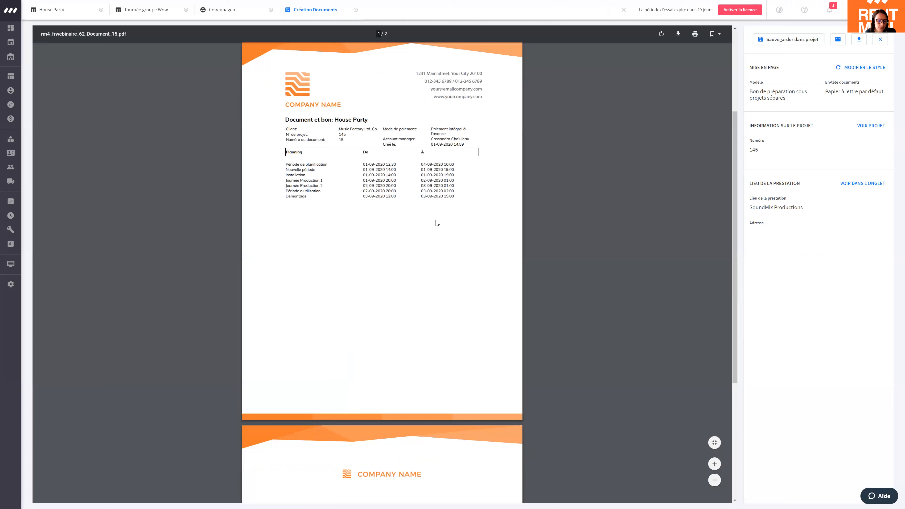
pyautogui.scroll(-2, 347, 318)
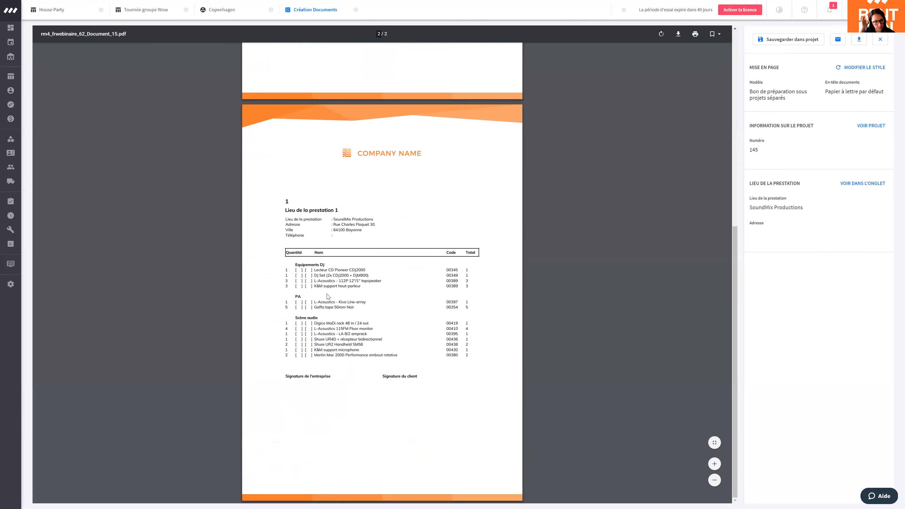
pyautogui.scroll(5, 373, 256)
pyautogui.scroll(3, 373, 256)
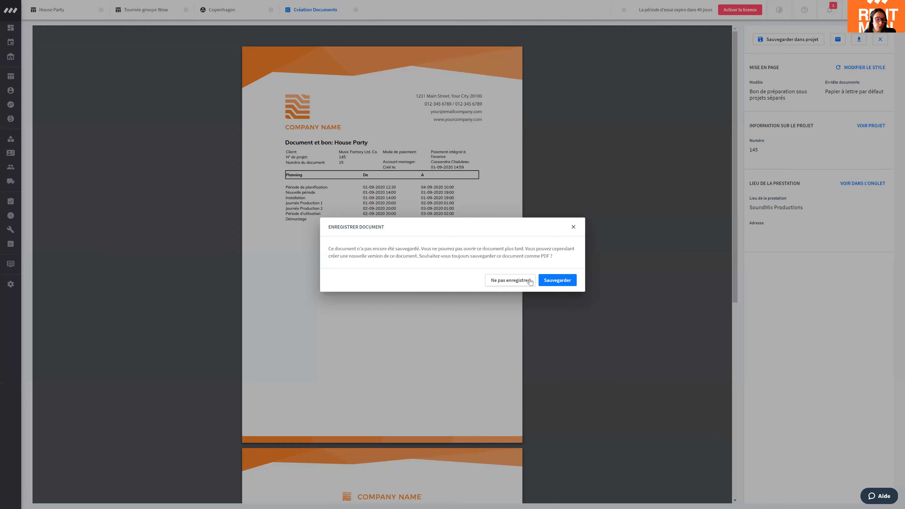
pyautogui.click(517, 283)
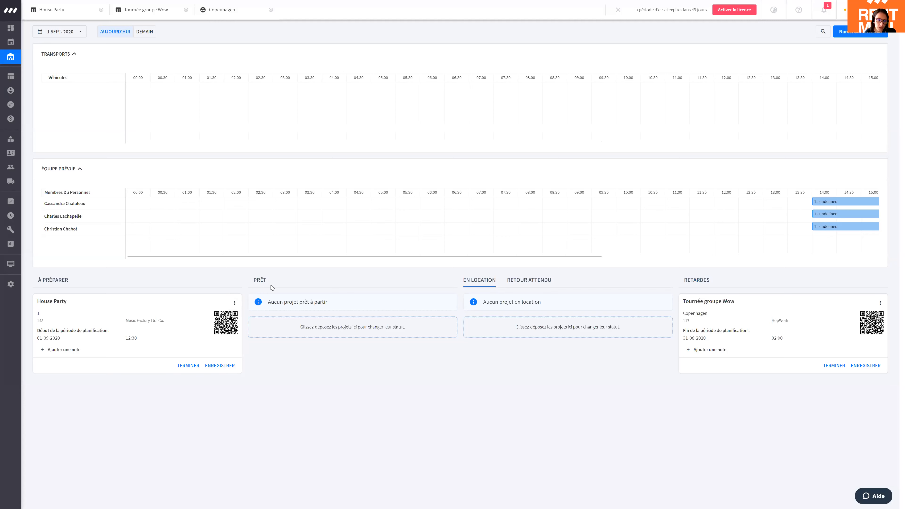
# Step: Open the equipment booking screen of House Party sub-project 1 and review its Scène audio, PA and Equipements DJ groups
pyautogui.click(220, 367)
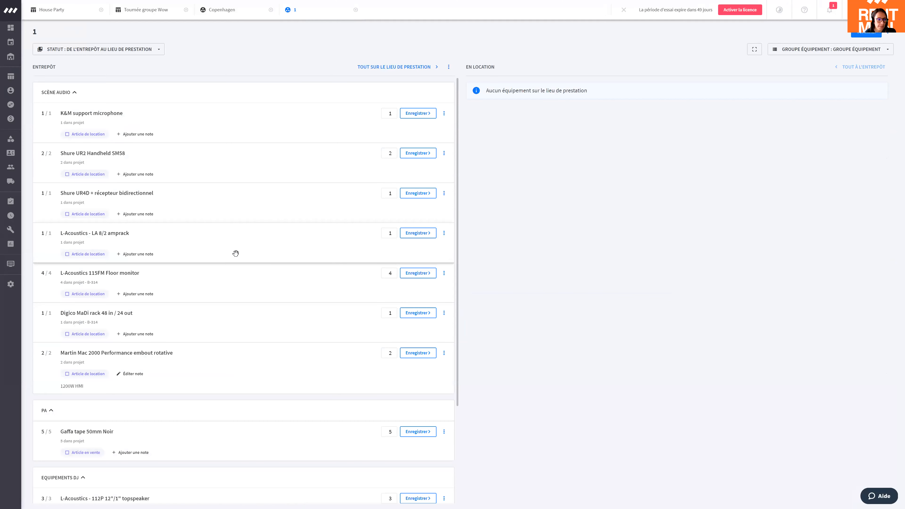
pyautogui.scroll(-3, 237, 252)
pyautogui.scroll(3, 249, 249)
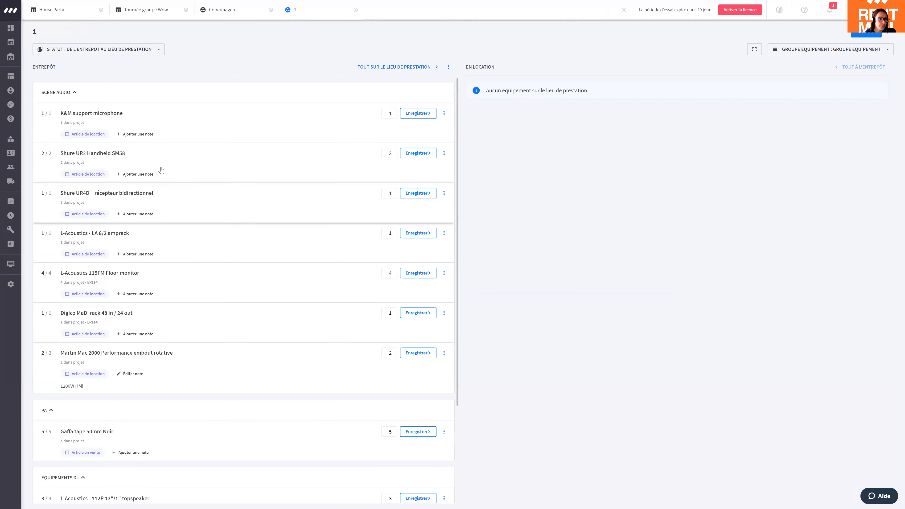
pyautogui.scroll(-3, 244, 174)
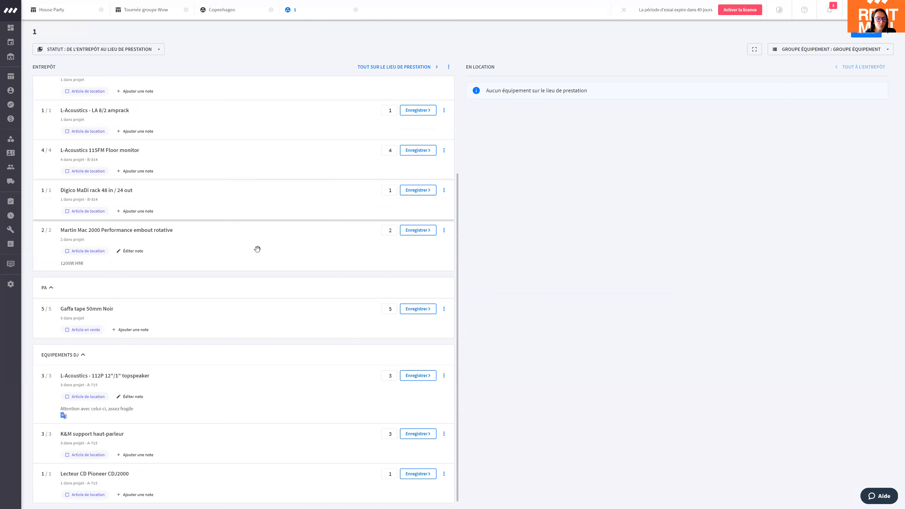
pyautogui.scroll(3, 262, 277)
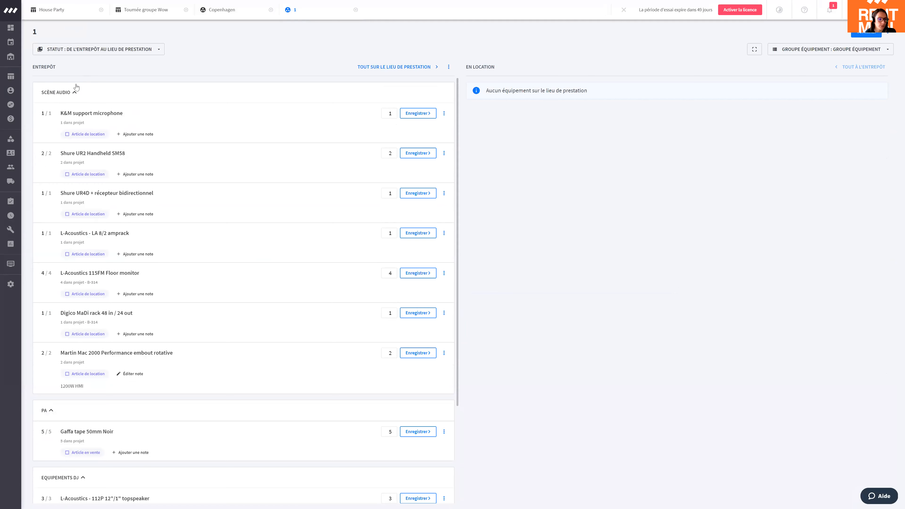
pyautogui.scroll(-3, 91, 338)
pyautogui.scroll(-1, 91, 338)
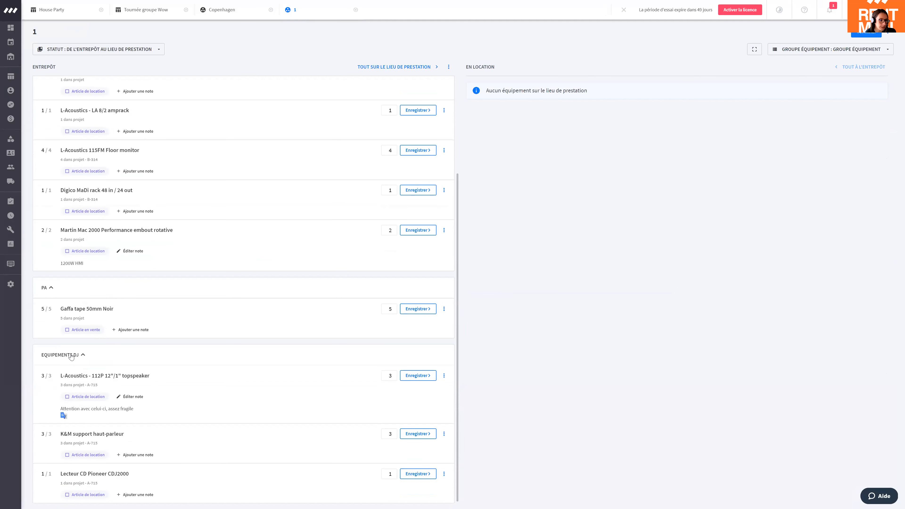
# Step: Compare the House Party project's equipment groups with the warehouse booking list of sub-project 1
pyautogui.click(72, 8)
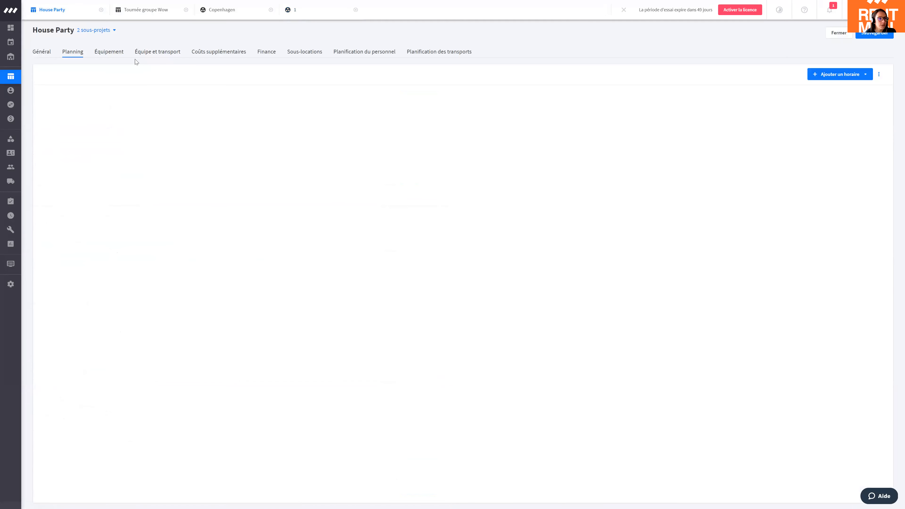
pyautogui.click(114, 53)
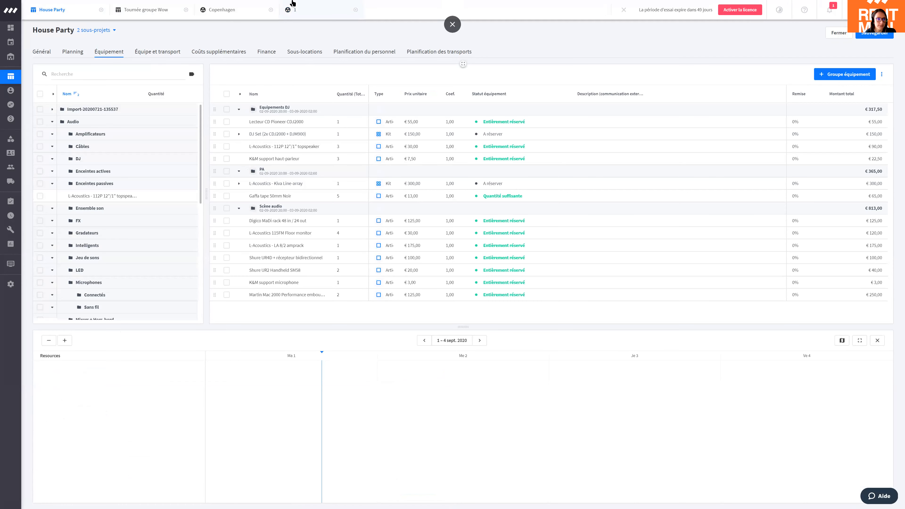
pyautogui.click(292, 5)
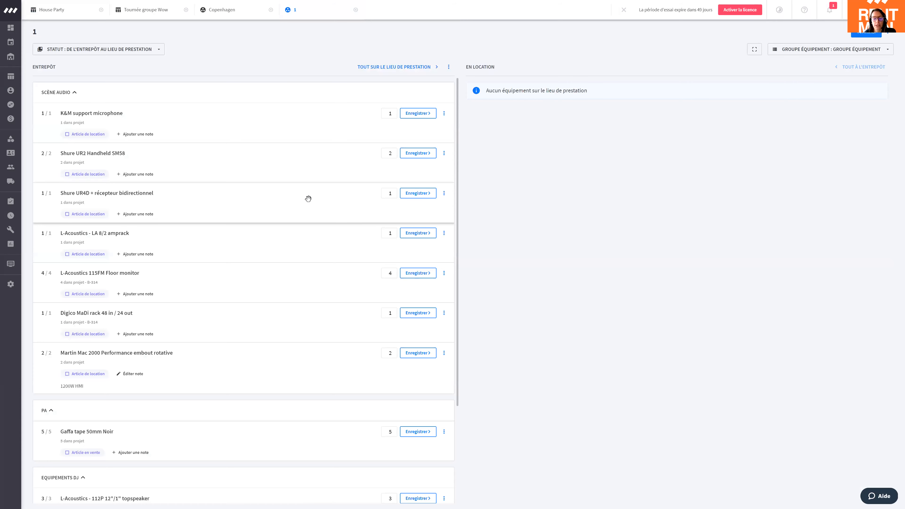
pyautogui.scroll(-2, 294, 203)
pyautogui.scroll(2, 249, 178)
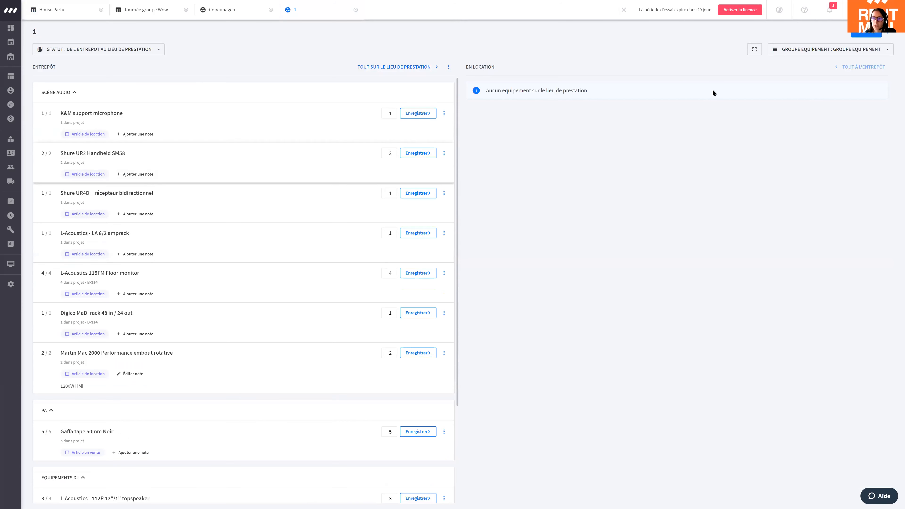
# Step: Set the equipment grouping to Aucun and look through the ungrouped warehouse list
pyautogui.click(857, 51)
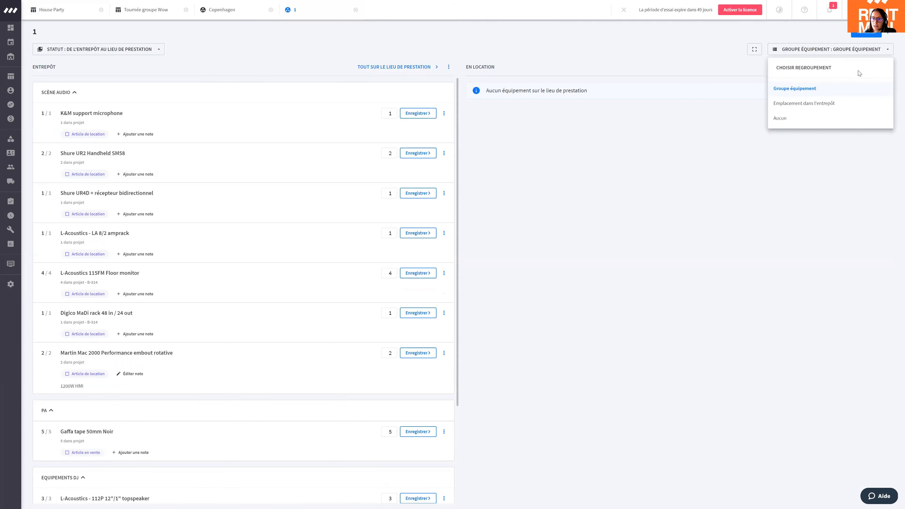
pyautogui.click(790, 118)
pyautogui.scroll(-2, 137, 198)
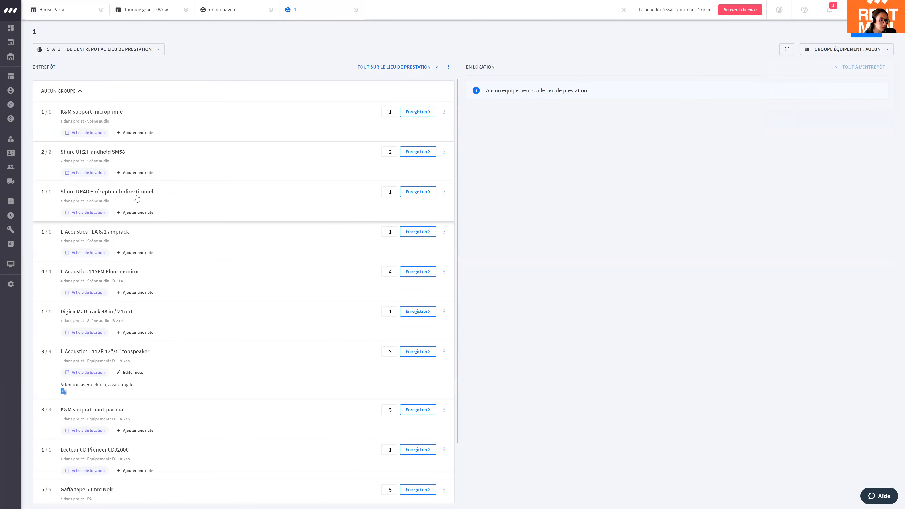
pyautogui.scroll(2, 160, 384)
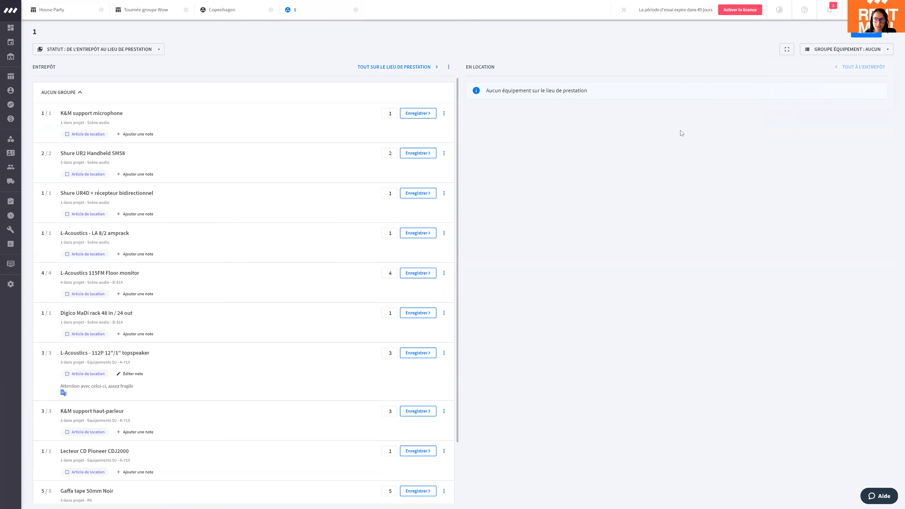
# Step: Group the equipment by Emplacement dans l'entrepôt and look through the location groups
pyautogui.click(810, 50)
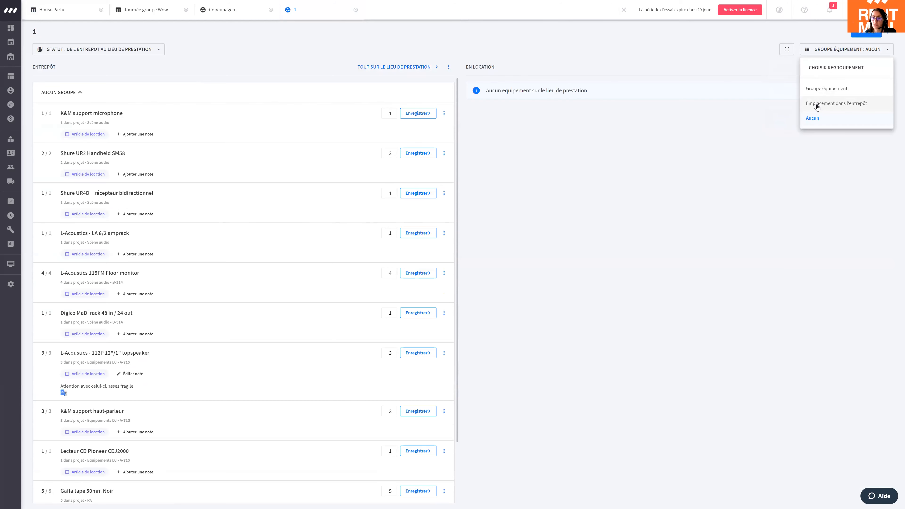
pyautogui.click(840, 105)
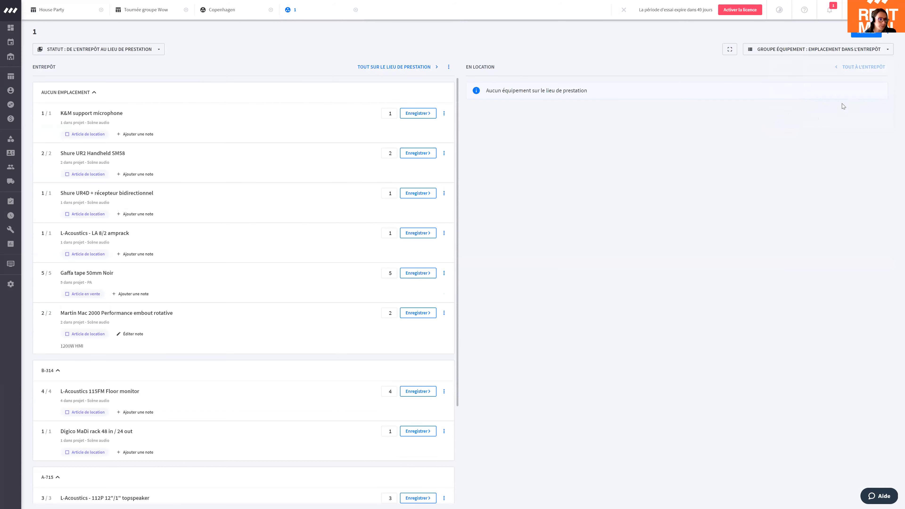
pyautogui.scroll(-3, 213, 195)
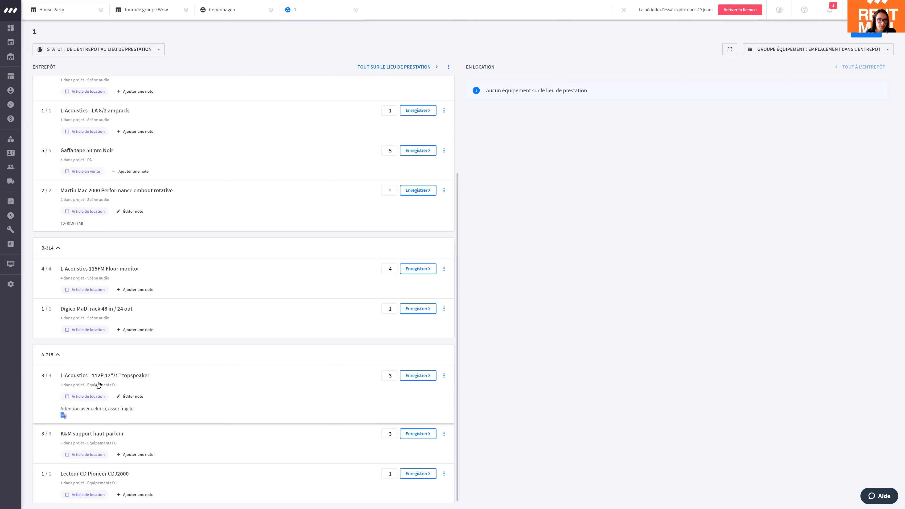
pyautogui.scroll(3, 121, 290)
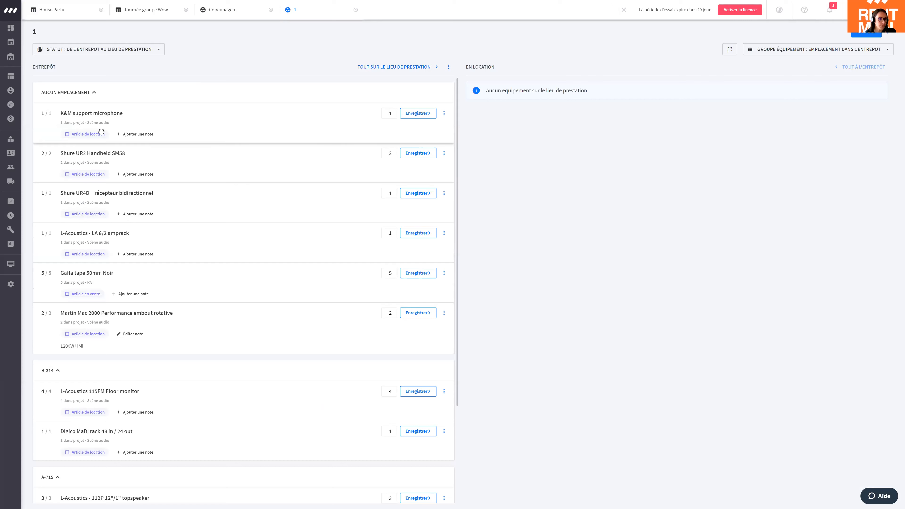
# Step: Examine the Emplacement dans l'entrepôt field in the JEM K1 Hazer equipment record and return to sub-project 1's location-grouped list
pyautogui.click(14, 142)
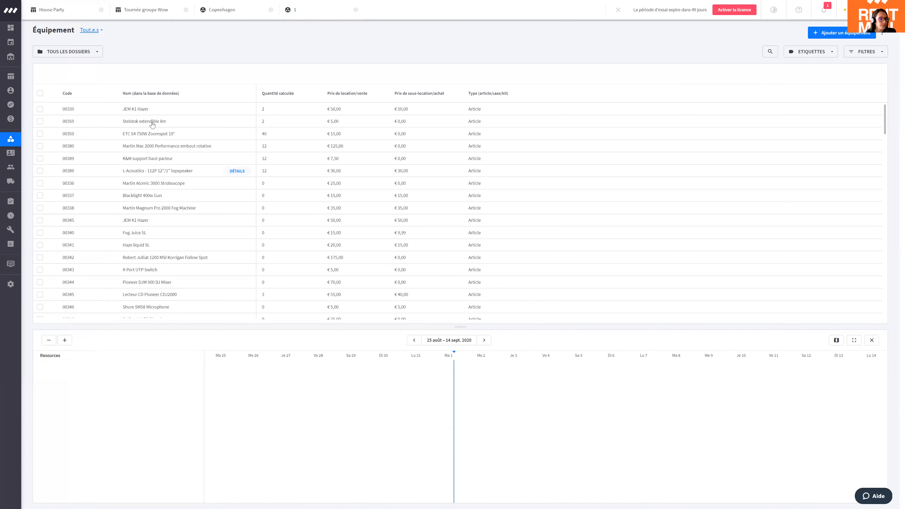
pyautogui.doubleClick(135, 109)
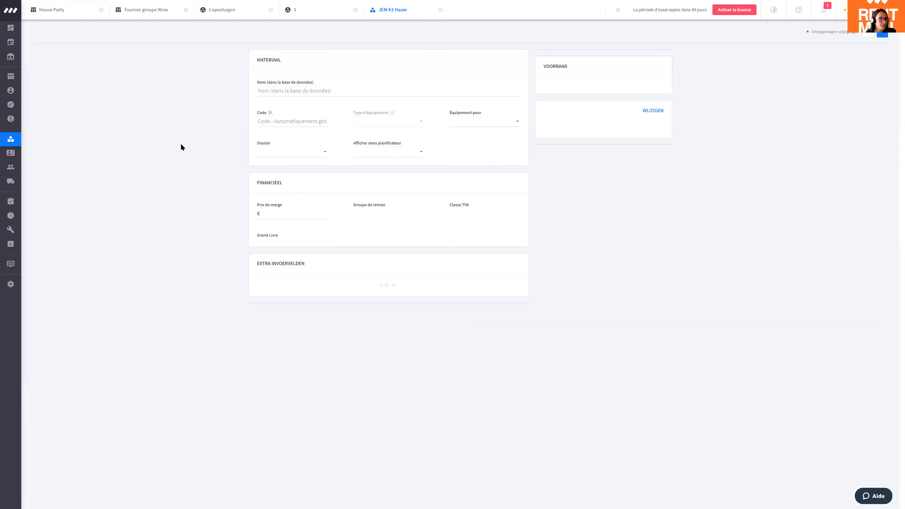
pyautogui.click(370, 166)
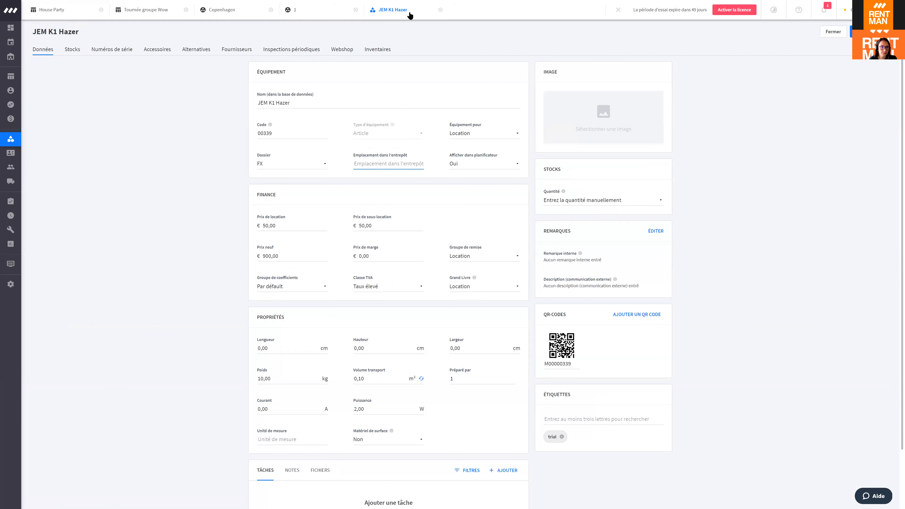
pyautogui.click(289, 10)
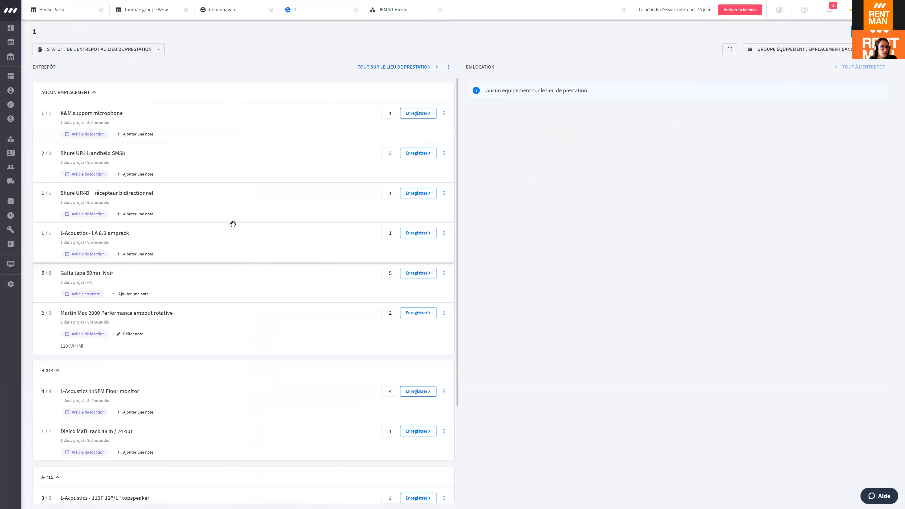
pyautogui.scroll(-4, 239, 210)
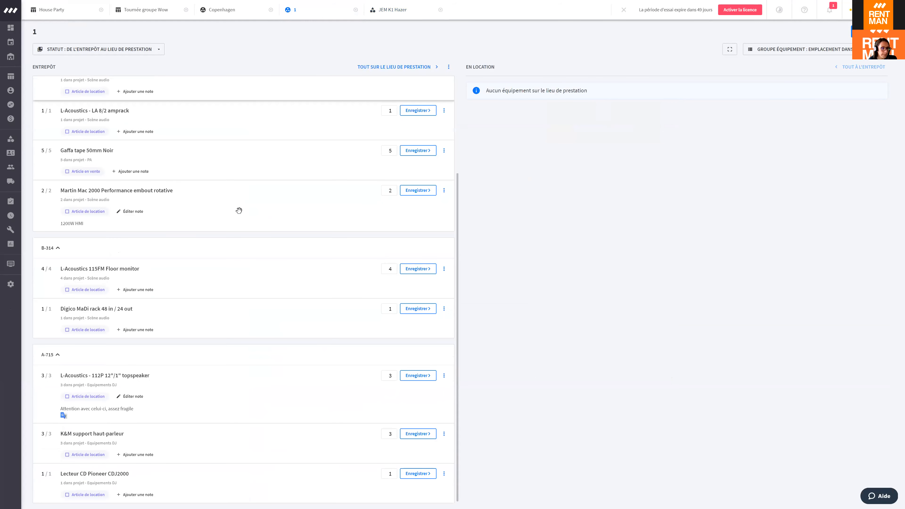
pyautogui.scroll(4, 238, 211)
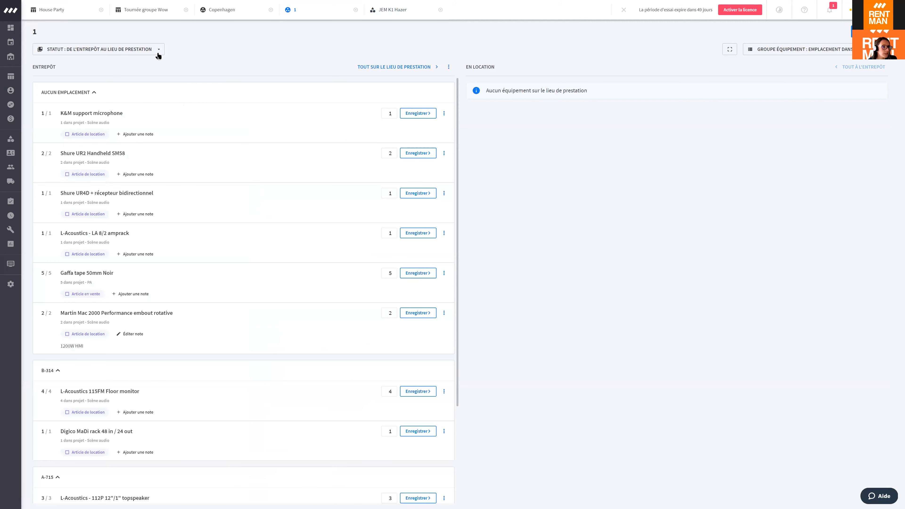
# Step: Try the status De l'entrepôt à la préparation, and switch back to De l'entrepôt au lieu de prestation
pyautogui.click(86, 52)
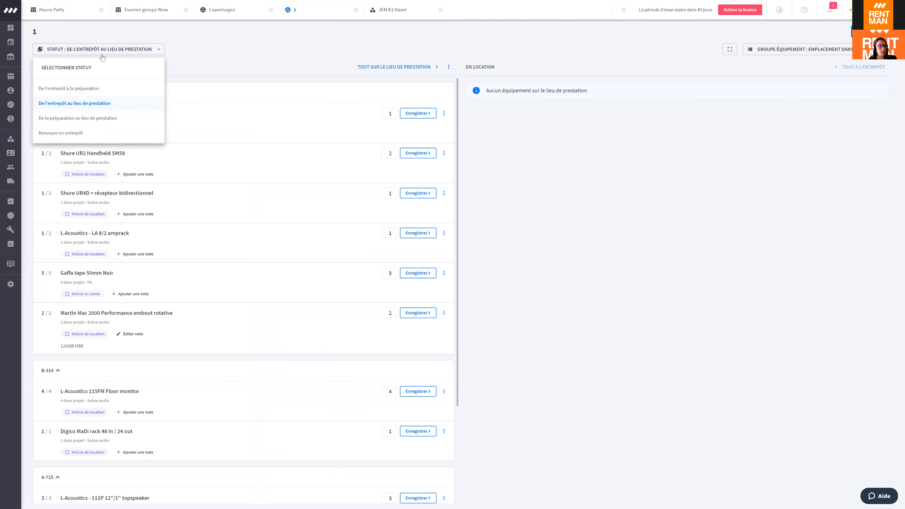
pyautogui.click(94, 53)
pyautogui.click(94, 54)
pyautogui.click(68, 89)
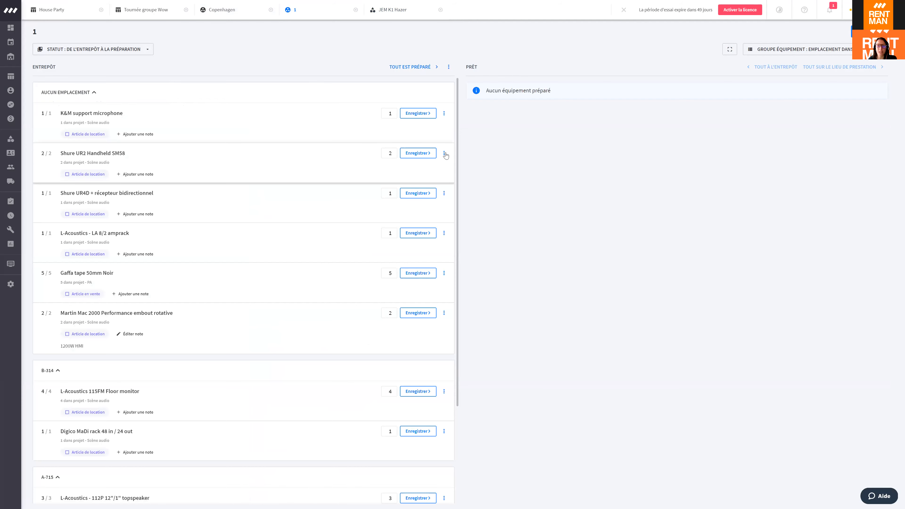
pyautogui.click(136, 56)
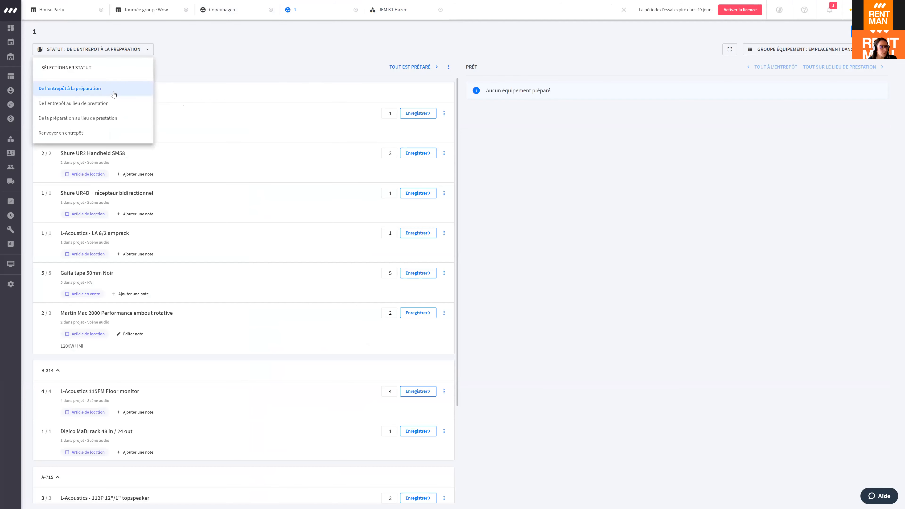
pyautogui.click(112, 103)
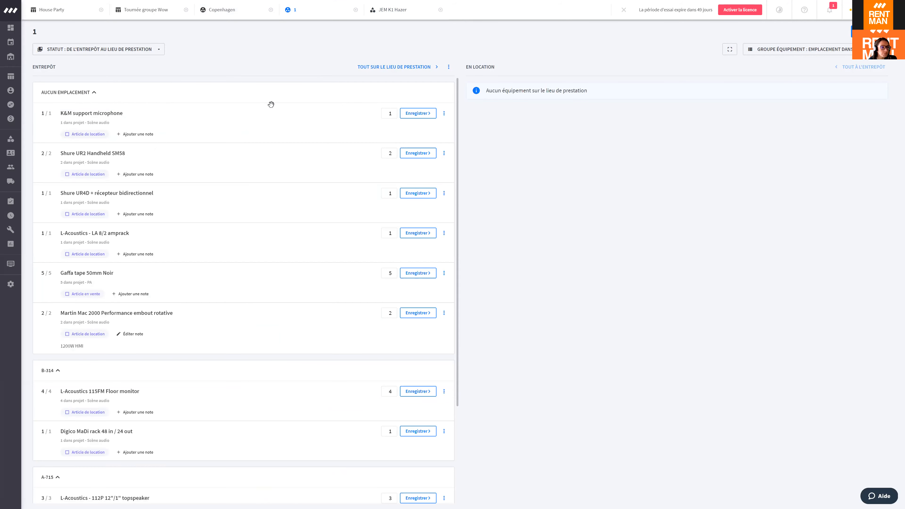
# Step: Book out the K&M support microphone, one Shure UR2 Handheld SM58 and all 5 Gaffa tape 50mm Noir to En location
pyautogui.click(423, 114)
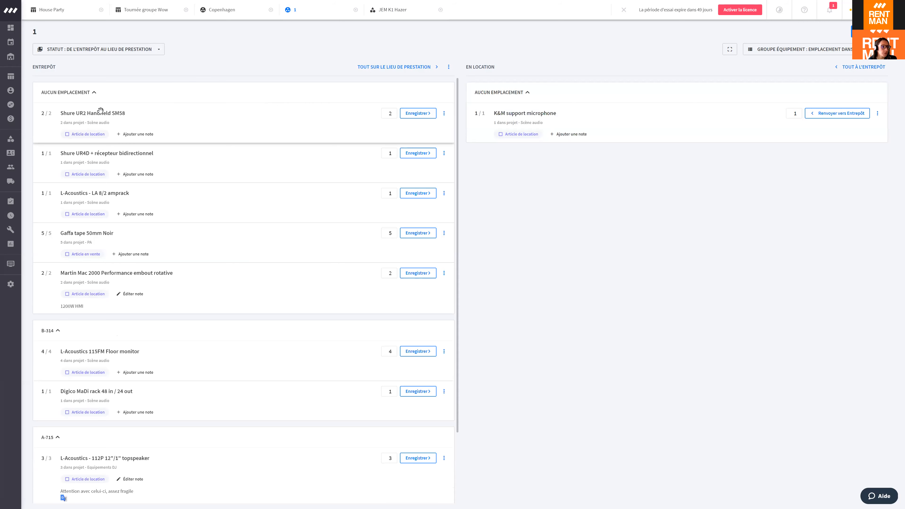
pyautogui.click(394, 115)
pyautogui.click(418, 113)
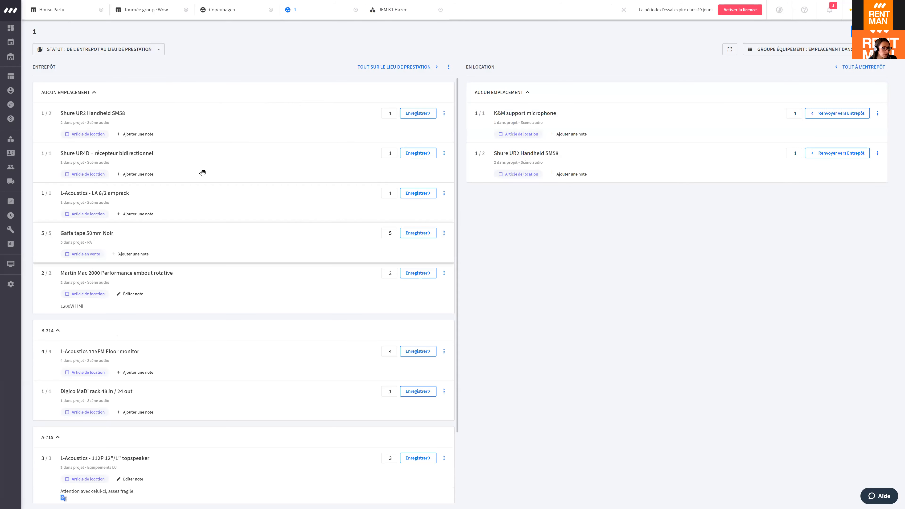
pyautogui.click(427, 234)
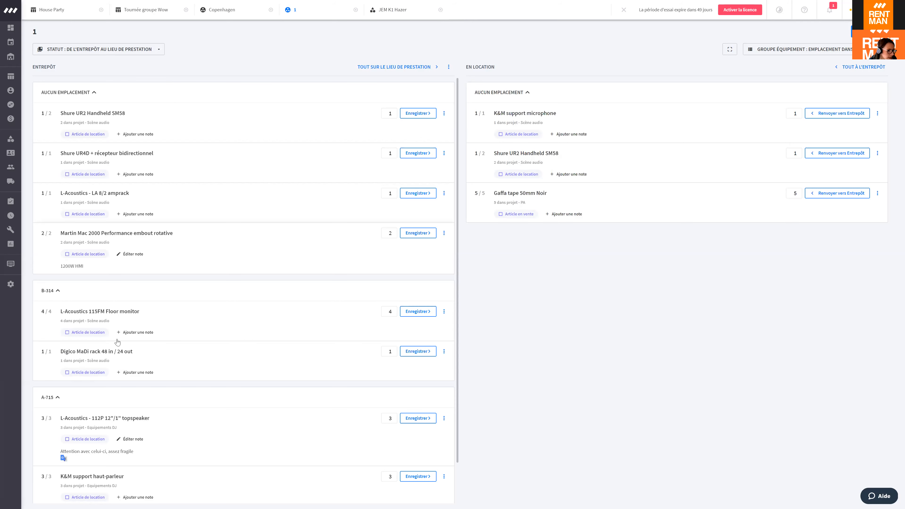
# Step: Search the equipment module for "digico madi" and open the Digico MaDi rack 48 in / 24 out record
pyautogui.click(11, 139)
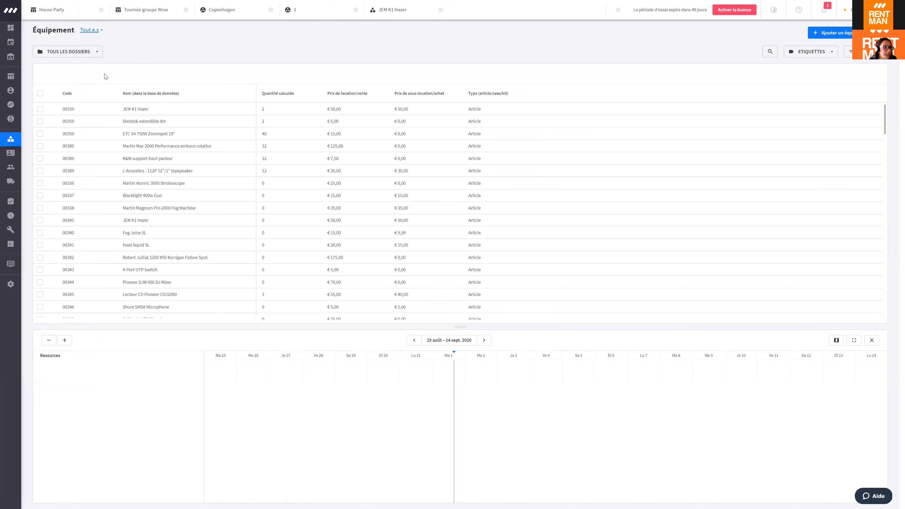
pyautogui.click(768, 53)
pyautogui.write('digico madi')
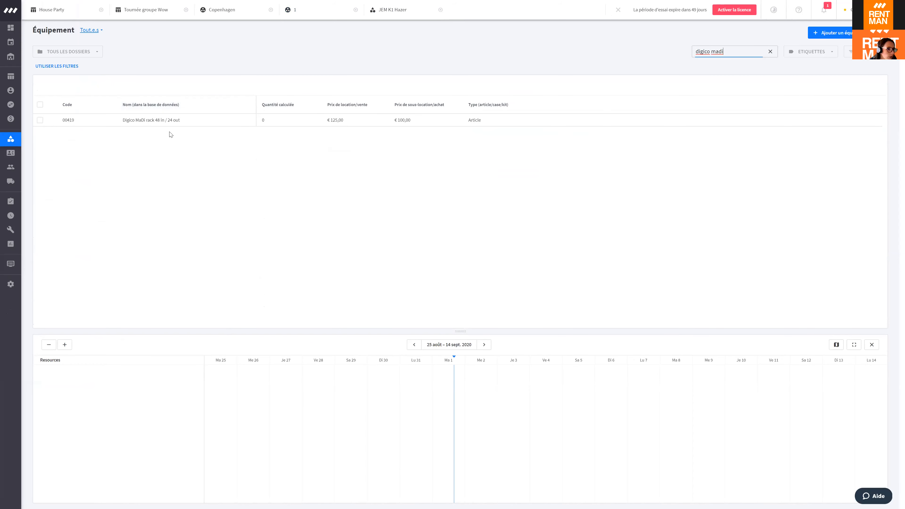
pyautogui.click(165, 124)
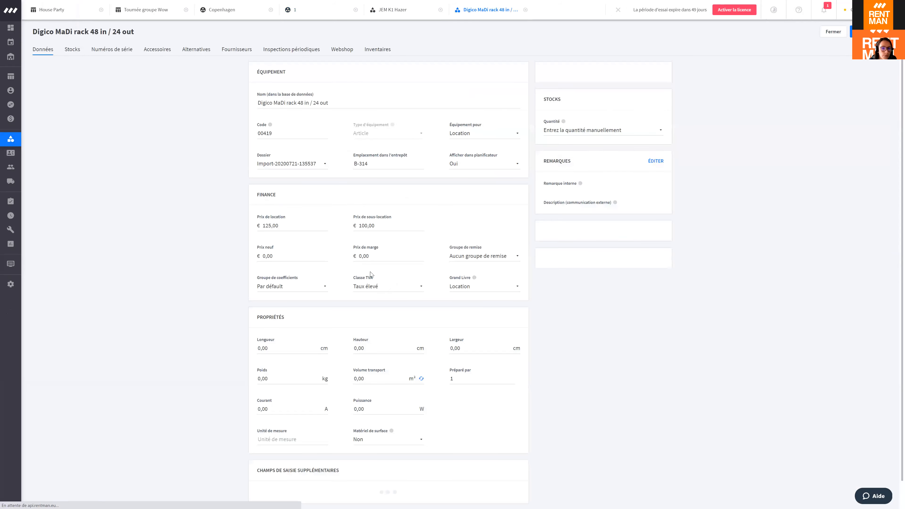
# Step: Copy the QR code number from the Digico MaDi rack record and return to sub-project 1's booking screen
pyautogui.doubleClick(566, 366)
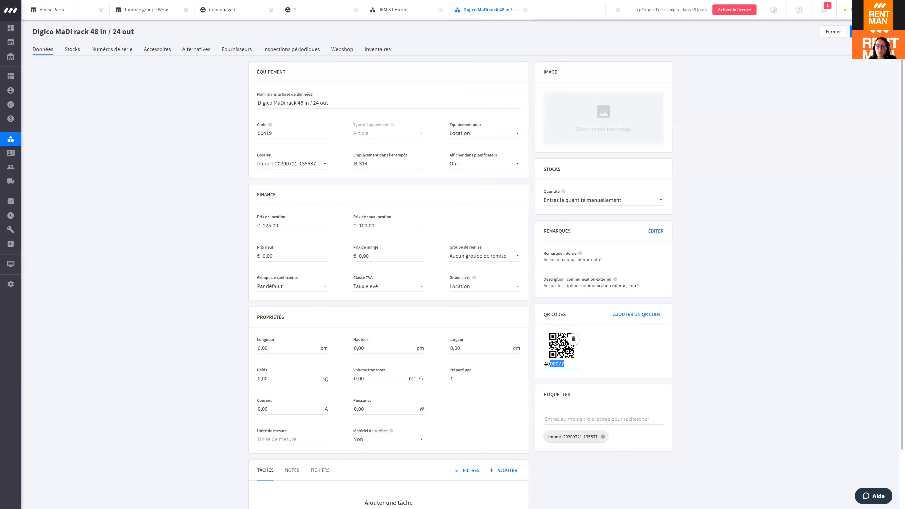
pyautogui.rightClick(560, 366)
pyautogui.click(606, 246)
pyautogui.click(721, 331)
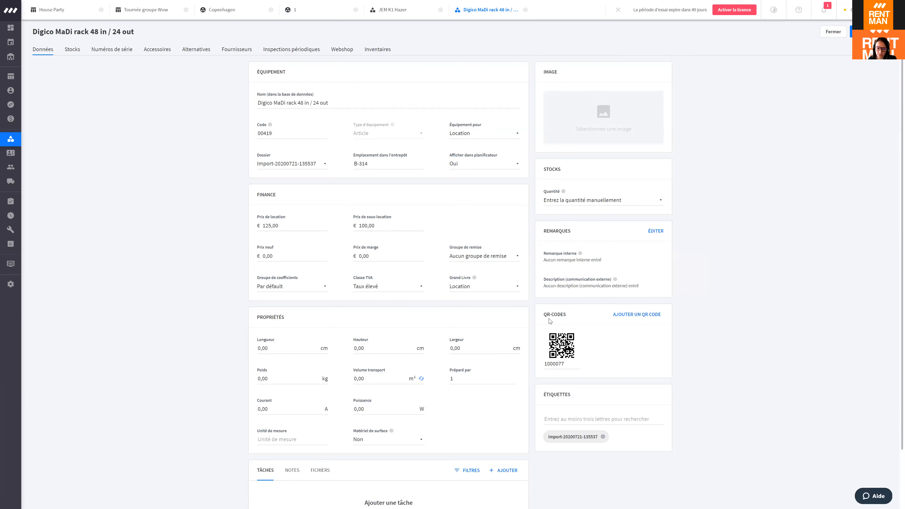
pyautogui.click(309, 14)
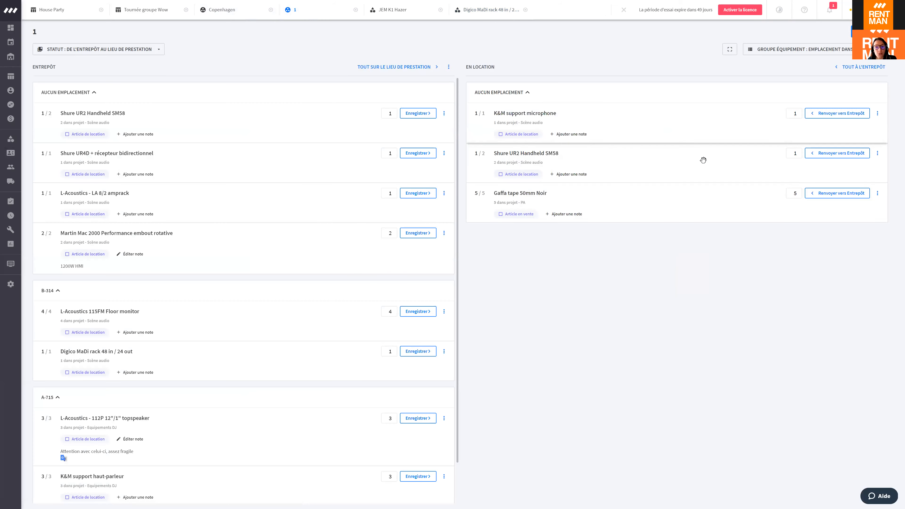
# Step: Book out the Digico MaDi rack 48 in / 24 out by entering its copied QR code 1000077 as a scan
pyautogui.click(728, 50)
pyautogui.rightClick(694, 53)
pyautogui.click(716, 106)
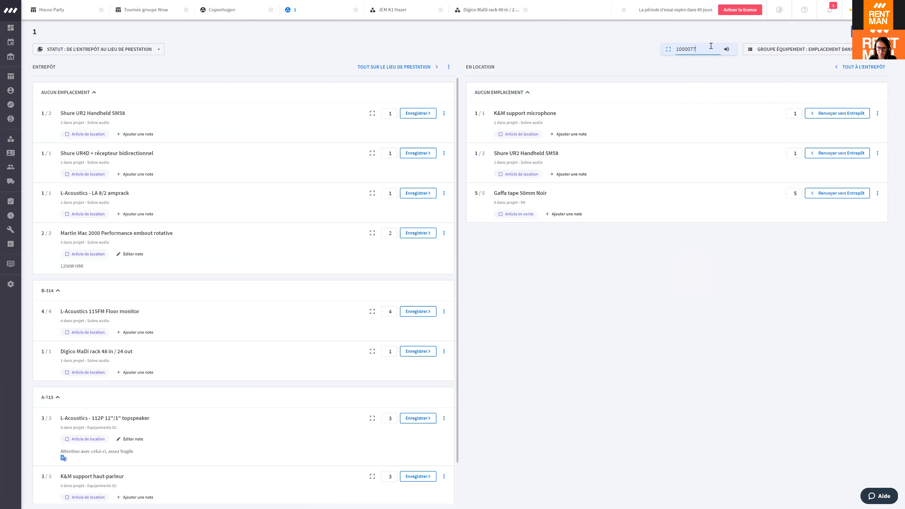
pyautogui.press('Return')
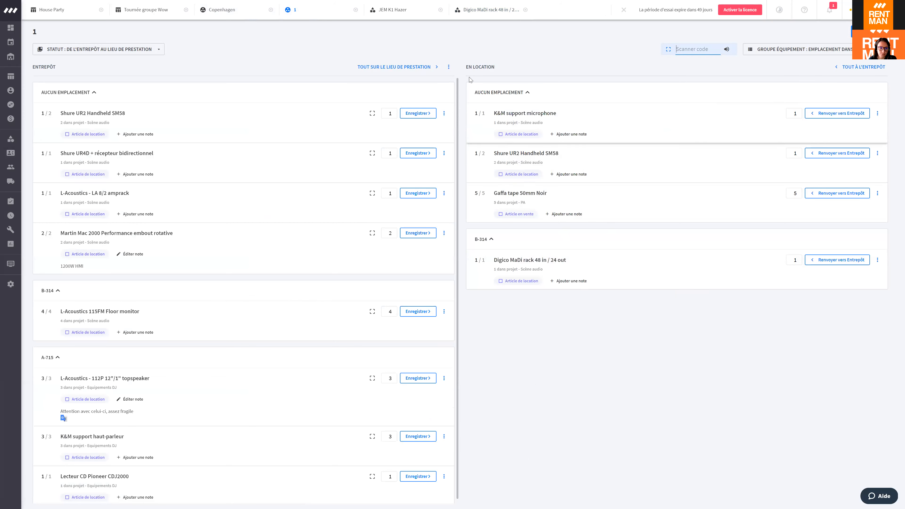
# Step: Replace the remaining Shure UR2 Handheld SM58 with one Shure SM 57 as alternative equipment, and book out the Shure UR4D + récepteur bidirectionnel
pyautogui.click(444, 114)
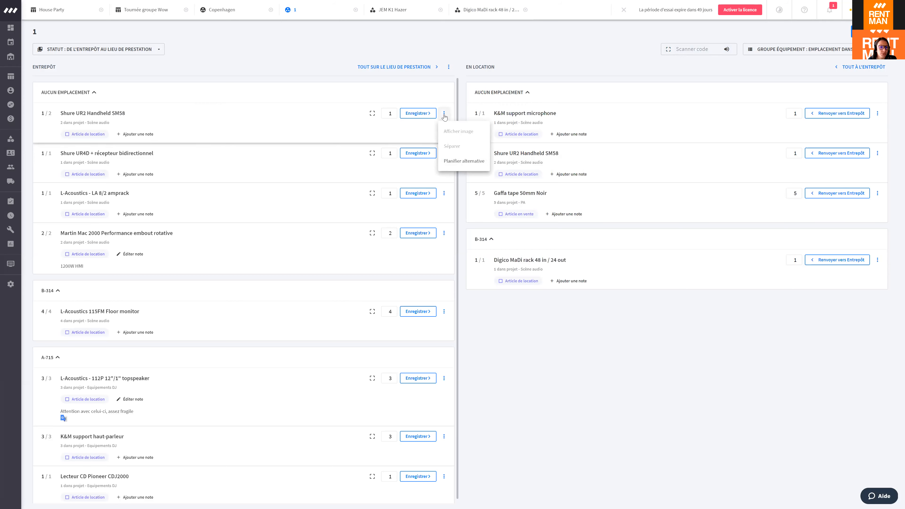
pyautogui.click(461, 161)
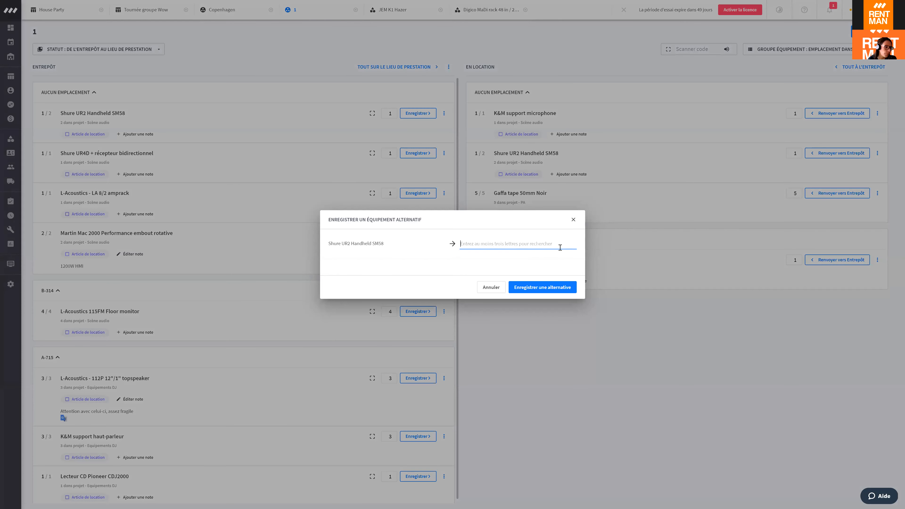
pyautogui.write('shur')
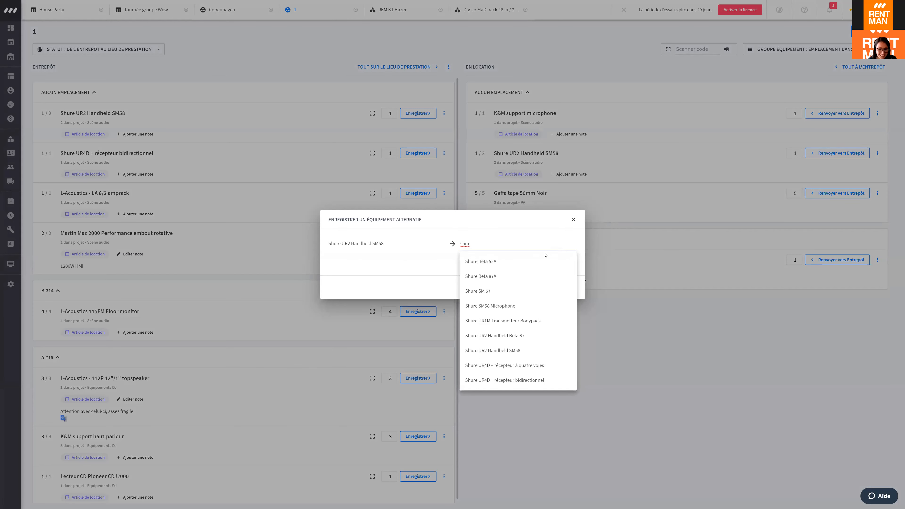
pyautogui.click(496, 291)
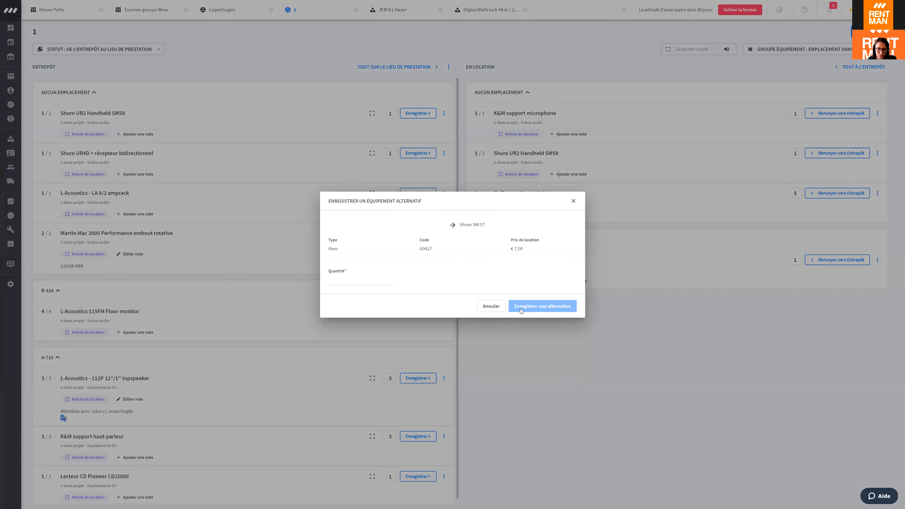
pyautogui.click(388, 281)
pyautogui.write('1')
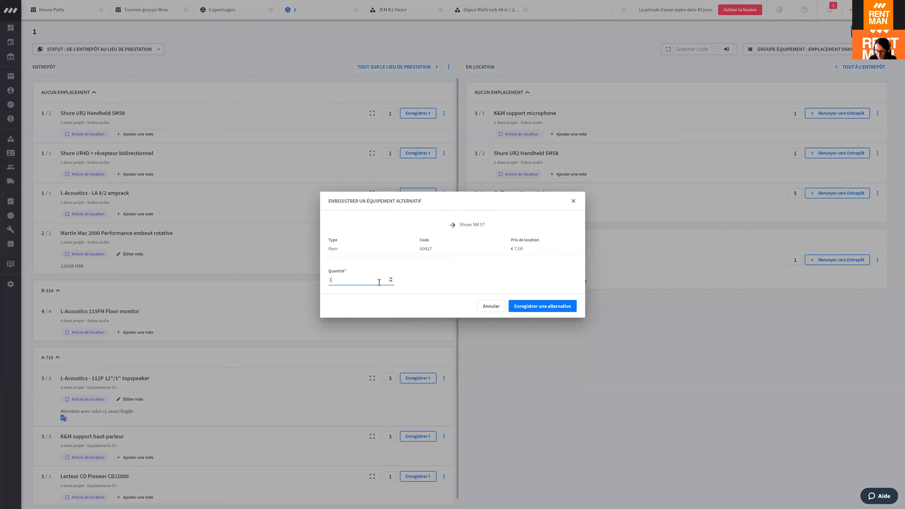
pyautogui.click(544, 305)
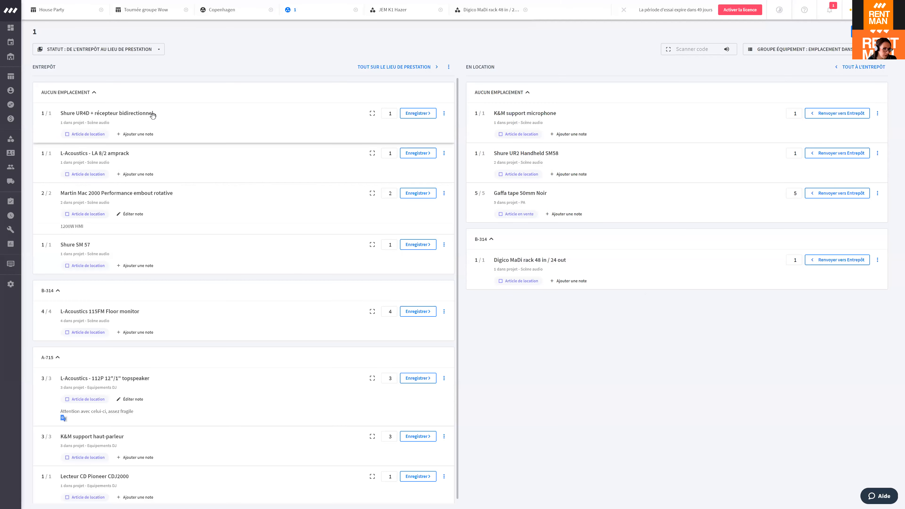
pyautogui.click(418, 111)
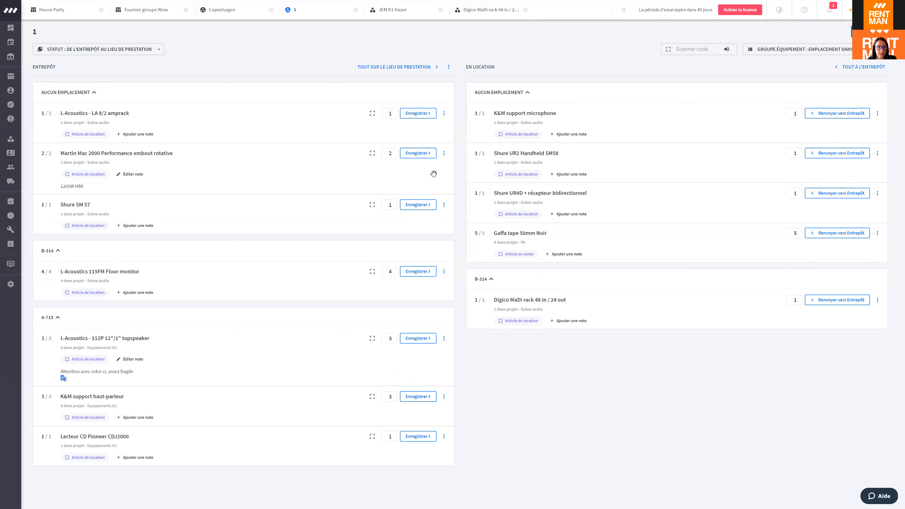
# Step: Try to add one Martin Mac 301 Wash LED embout rotatif as additional equipment, included in the price calculation
pyautogui.click(448, 67)
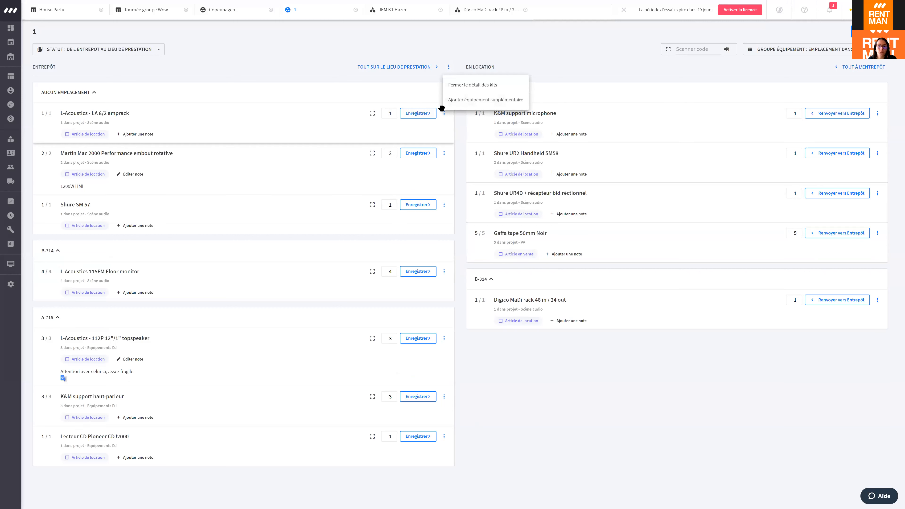
pyautogui.click(476, 100)
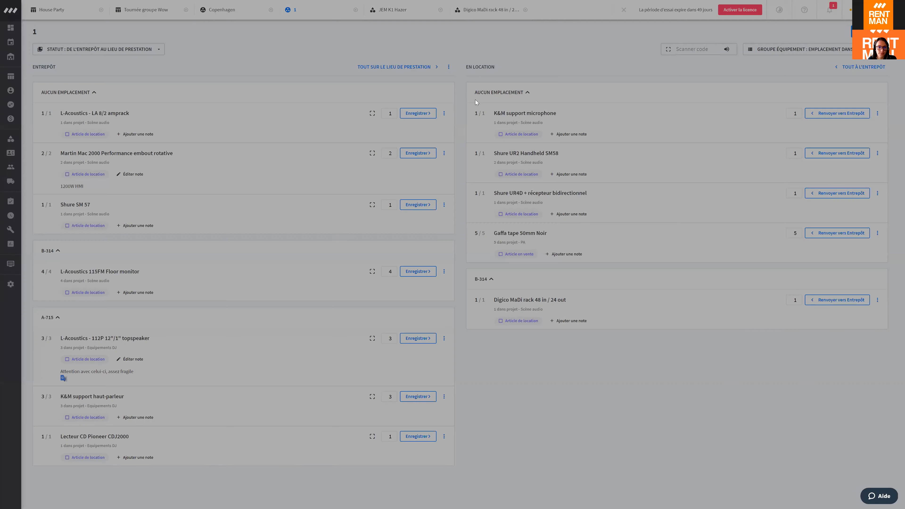
pyautogui.write('mar')
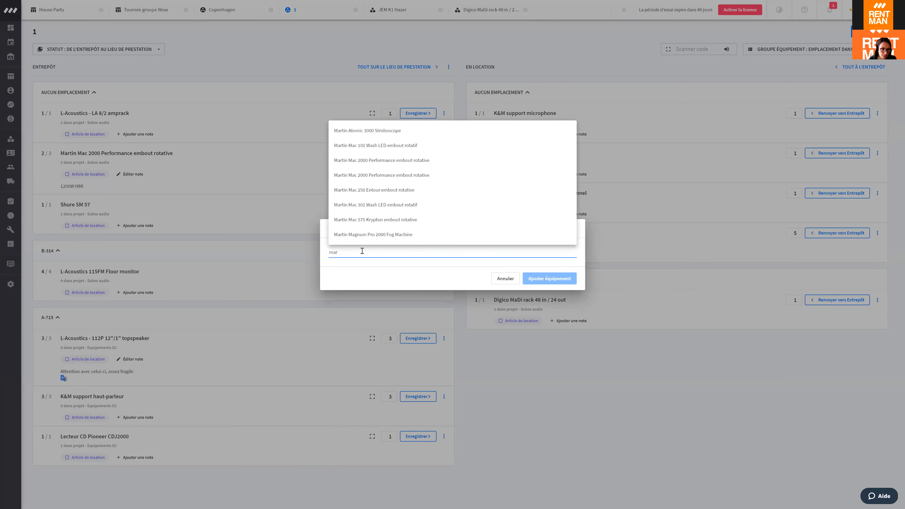
pyautogui.click(359, 204)
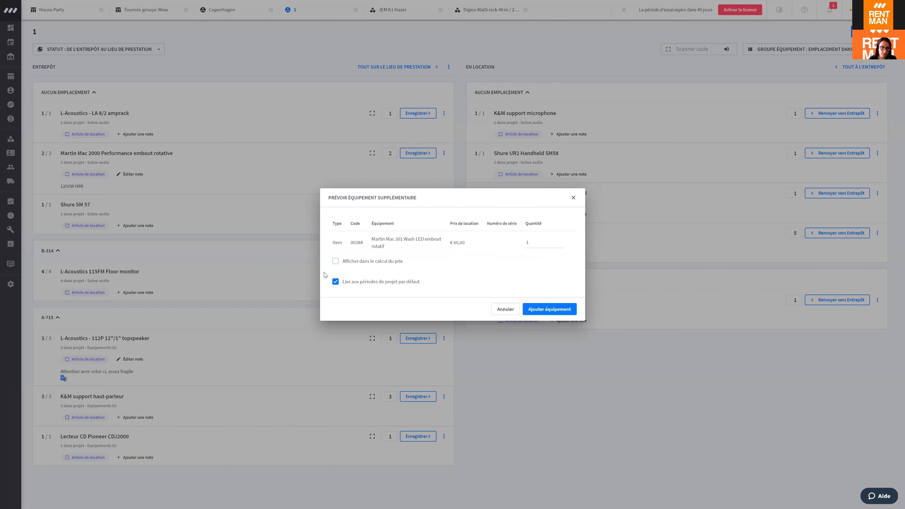
pyautogui.click(335, 261)
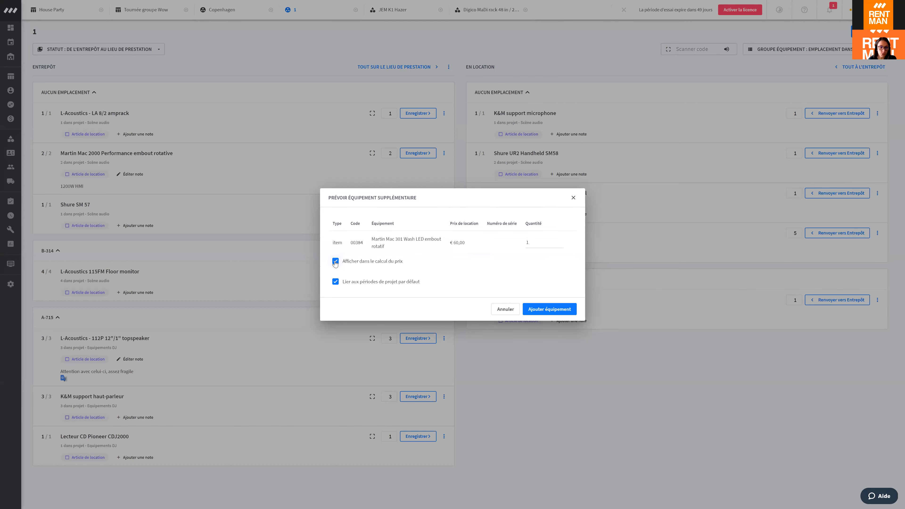
pyautogui.click(547, 309)
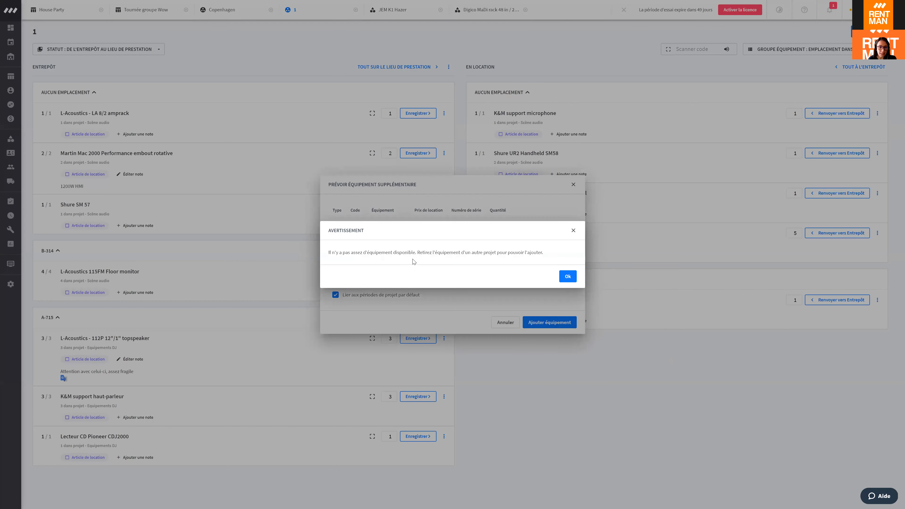
pyautogui.moveTo(545, 253); pyautogui.dragTo(478, 252)
pyautogui.click(573, 231)
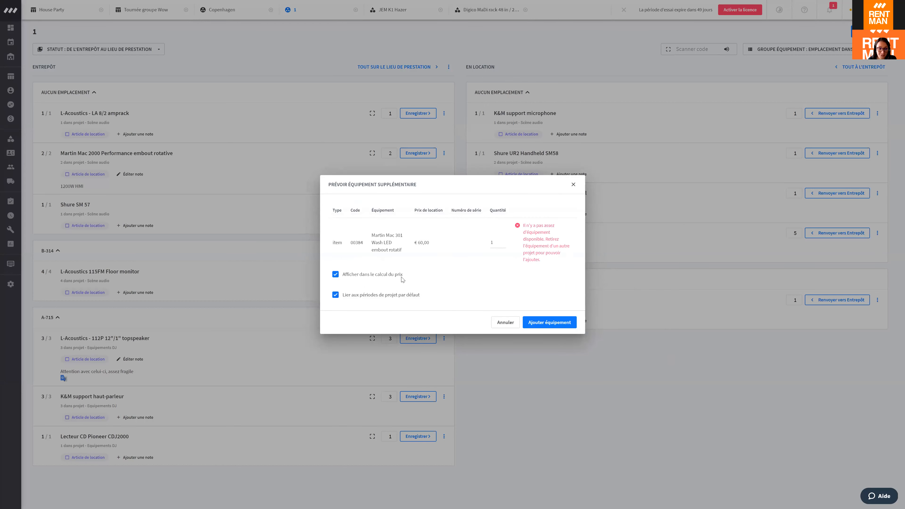
pyautogui.click(505, 325)
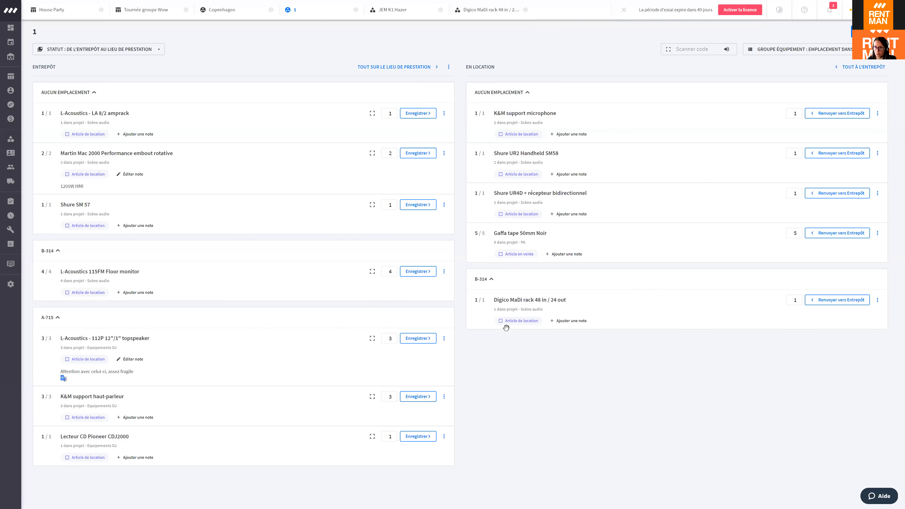
# Step: Book out all remaining warehouse equipment to the venue, save the project status as Sur place and finish the booking
pyautogui.click(399, 67)
pyautogui.click(575, 276)
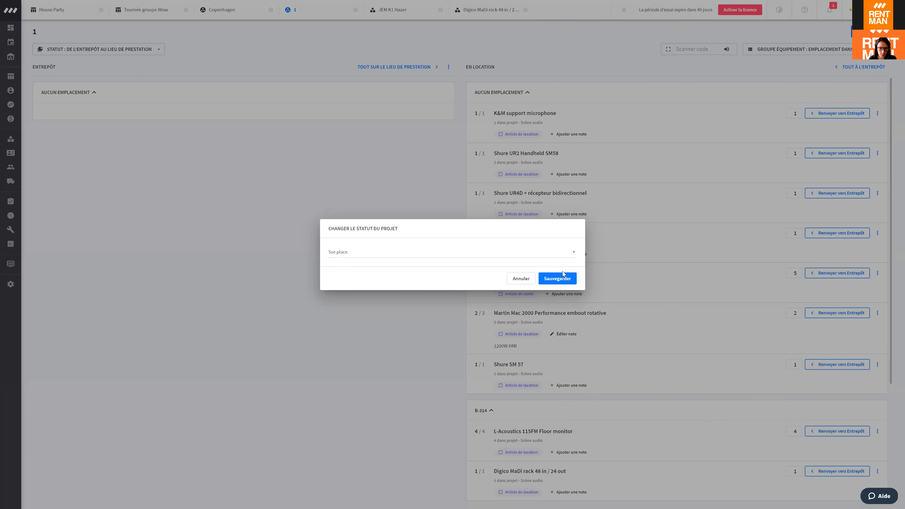
pyautogui.click(559, 277)
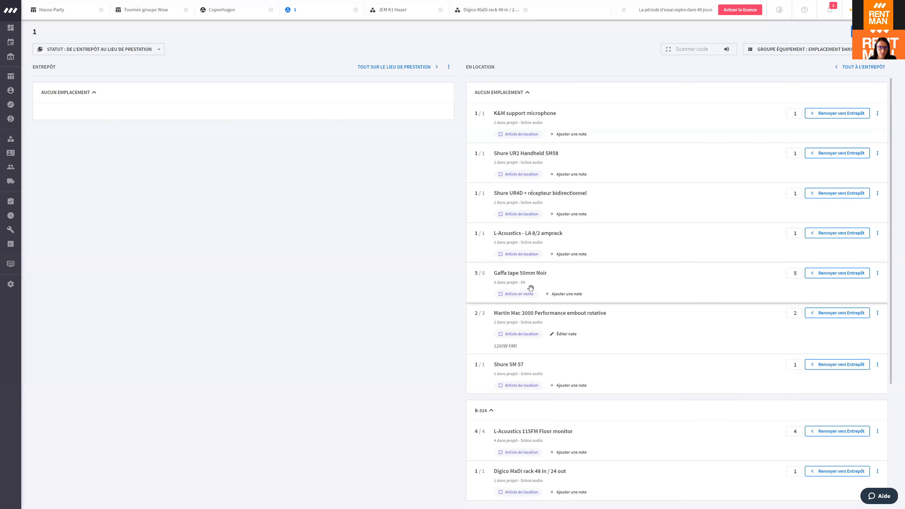
pyautogui.click(857, 32)
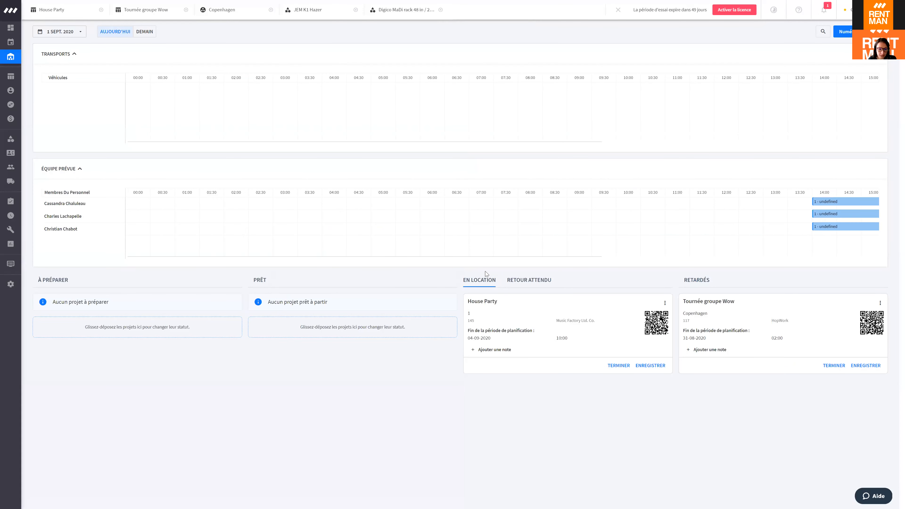
# Step: Review sub-project 1's status in House Party's general details and in the project list
pyautogui.click(39, 5)
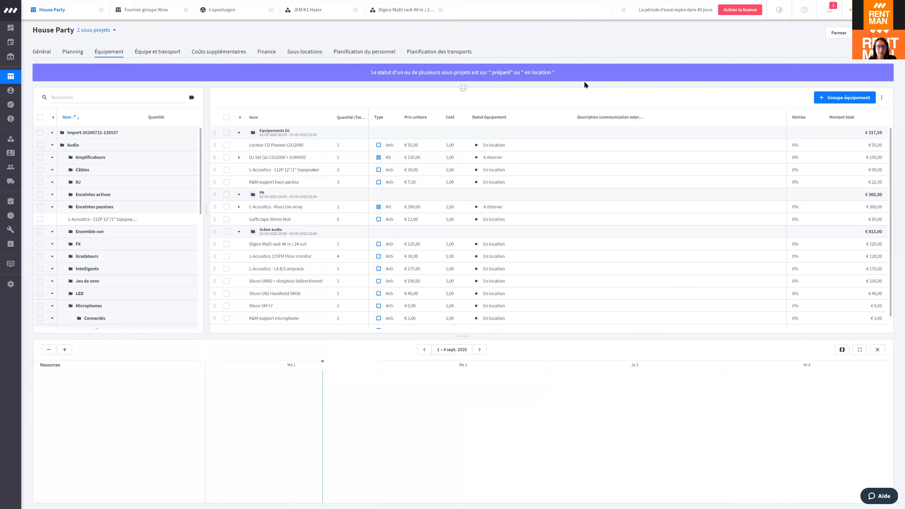
pyautogui.click(42, 51)
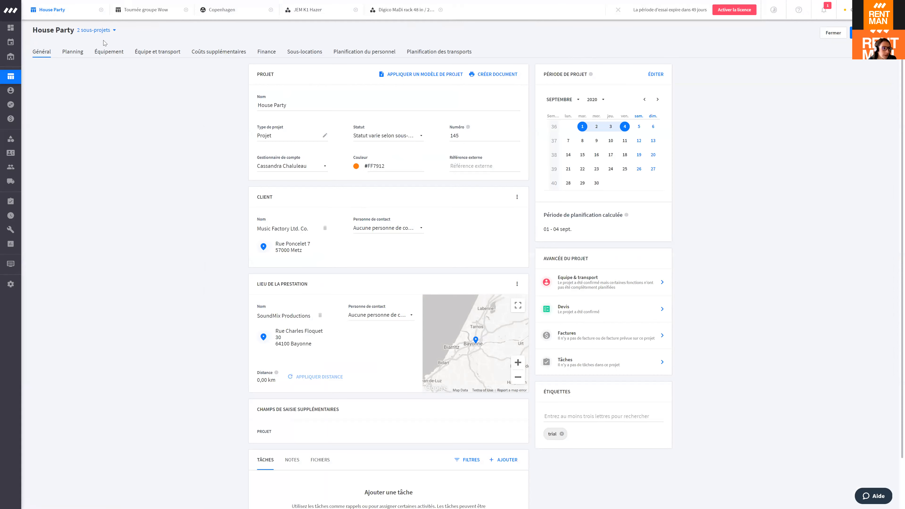
pyautogui.click(92, 31)
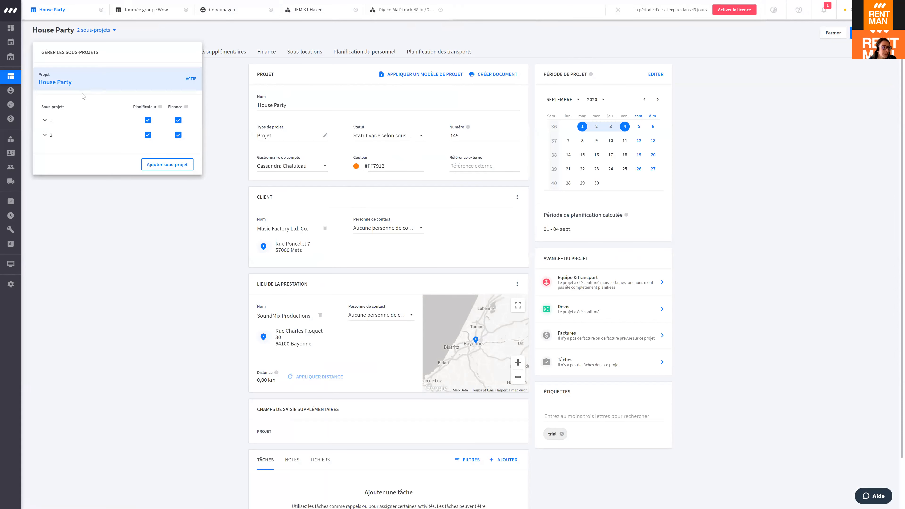
pyautogui.click(52, 123)
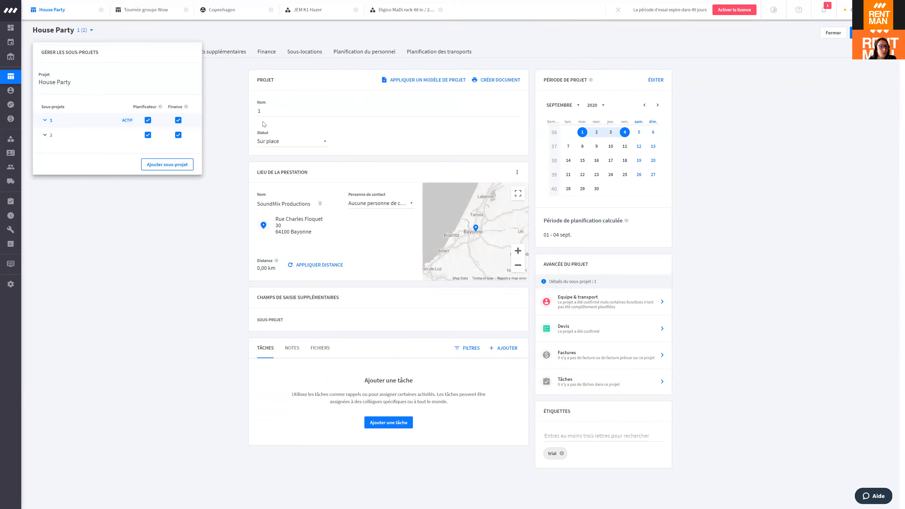
pyautogui.click(249, 153)
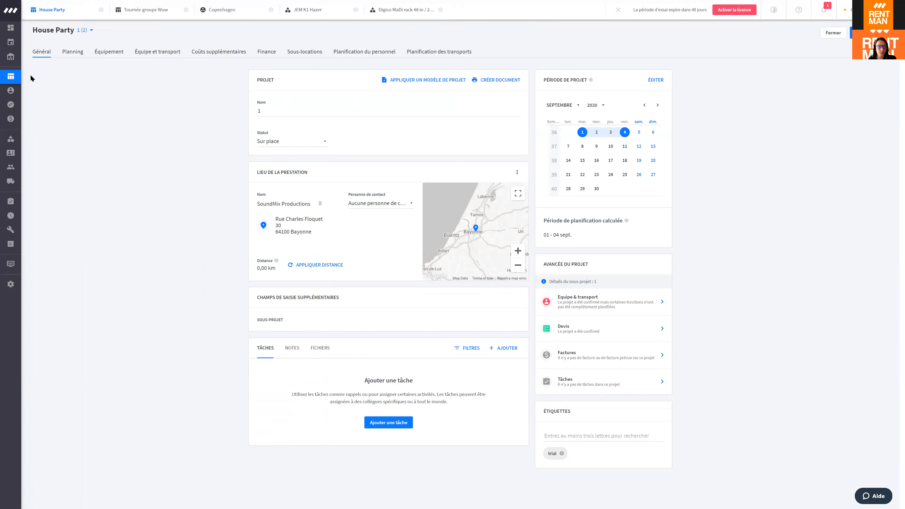
pyautogui.click(11, 77)
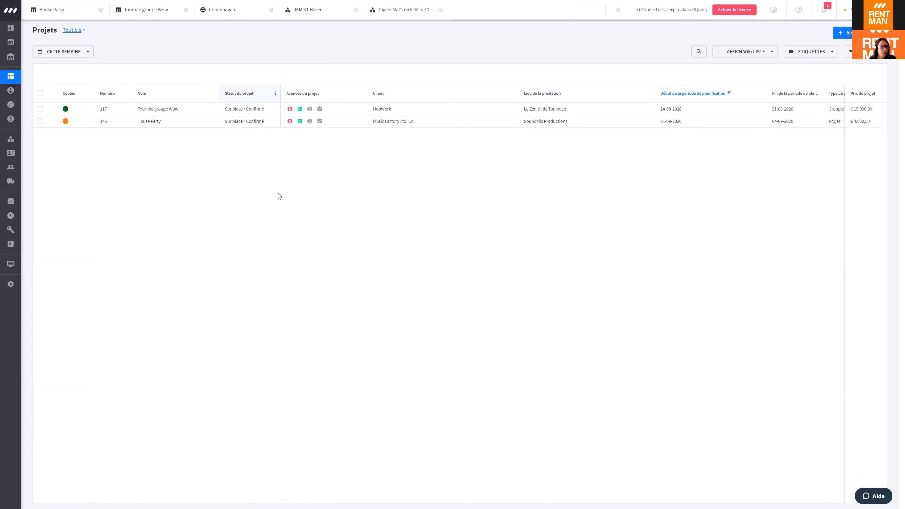
pyautogui.moveTo(171, 114)
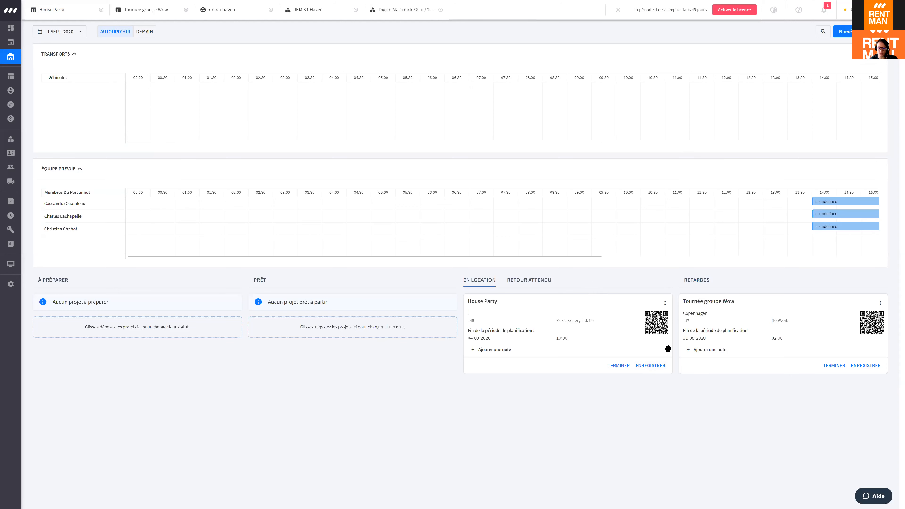
# Step: Open House Party's return booking from the warehouse overview and return the K&M support microphone and the Shure UR2 Handheld SM58
pyautogui.click(647, 366)
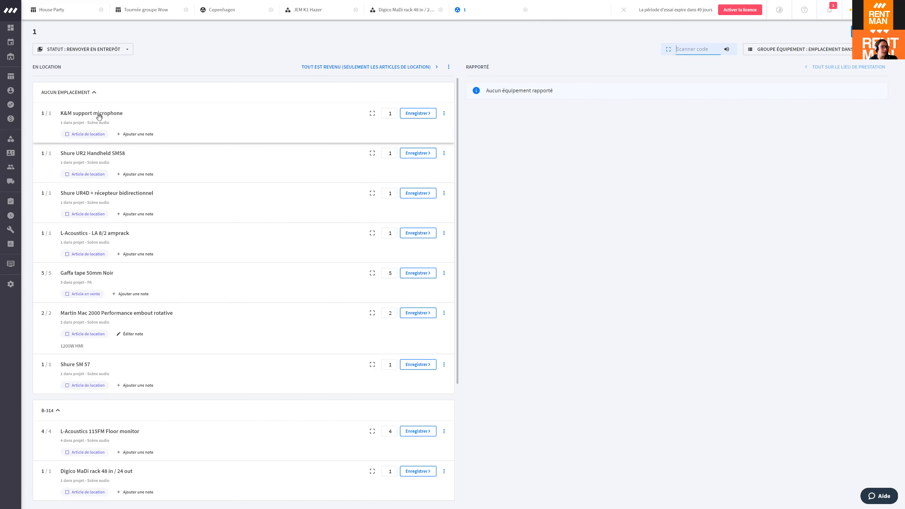
pyautogui.click(420, 113)
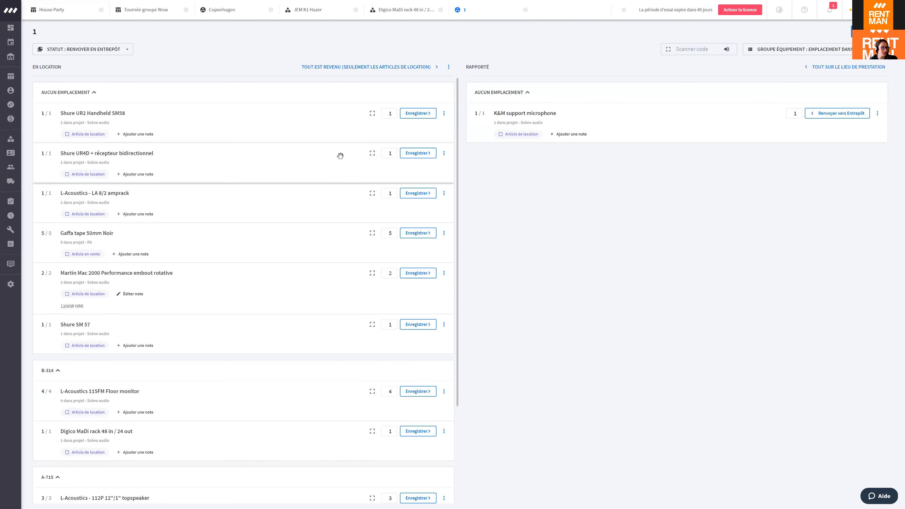
pyautogui.click(417, 113)
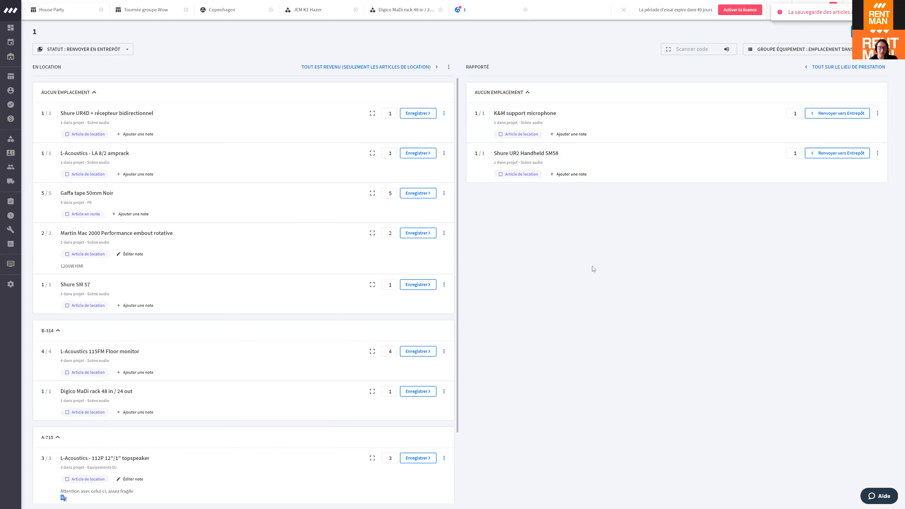
# Step: Try priority scanning on the Shure UR4D receiver, and return the Digico MaDi rack 48 in / 24 out by entering its copied QR code
pyautogui.click(372, 114)
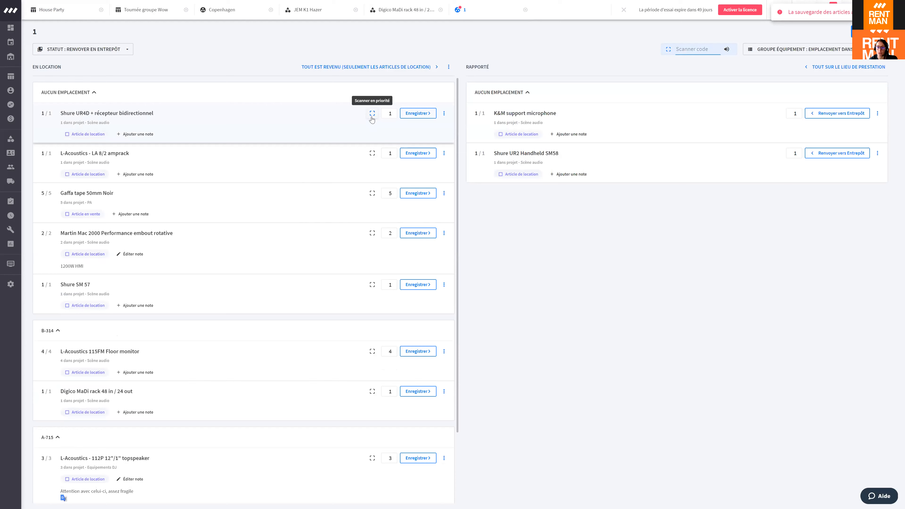
pyautogui.click(372, 118)
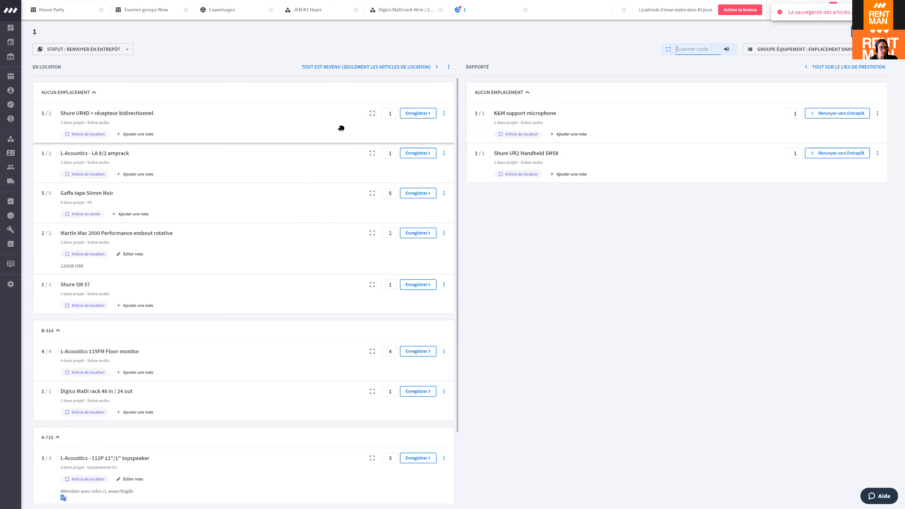
pyautogui.click(688, 49)
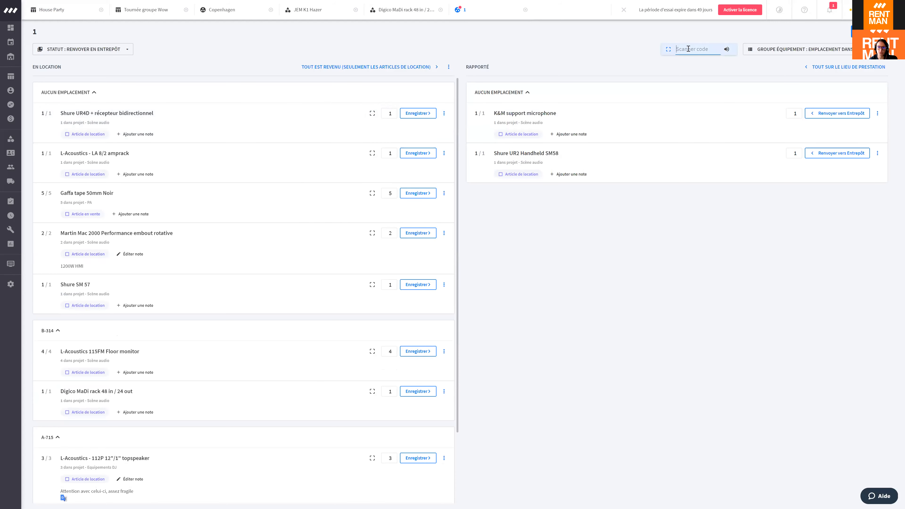
pyautogui.rightClick(683, 52)
pyautogui.click(707, 106)
pyautogui.press('Return')
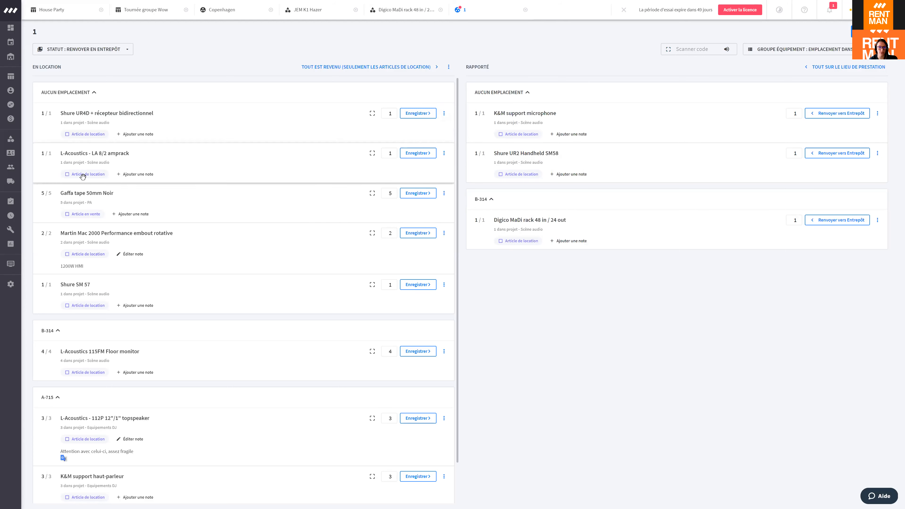
# Step: Report one Shure UR4D receiver as lost, charge the client €50, and add the remark "Vu pour la dernière fois près de la scène"
pyautogui.click(443, 114)
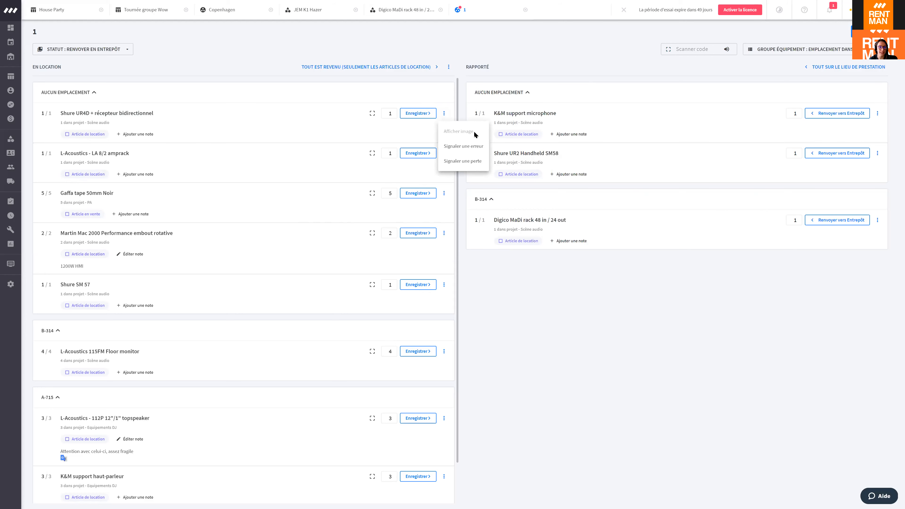
pyautogui.click(462, 159)
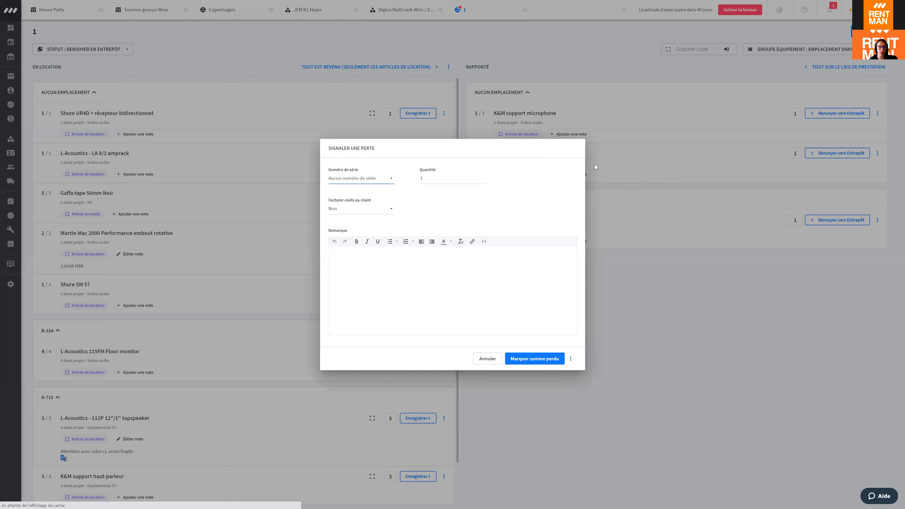
pyautogui.click(361, 180)
pyautogui.click(462, 173)
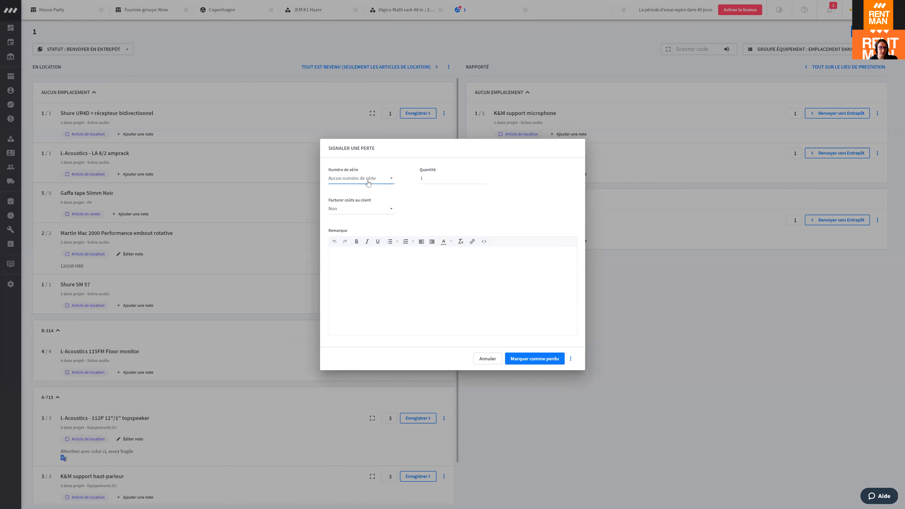
pyautogui.click(354, 212)
pyautogui.click(345, 242)
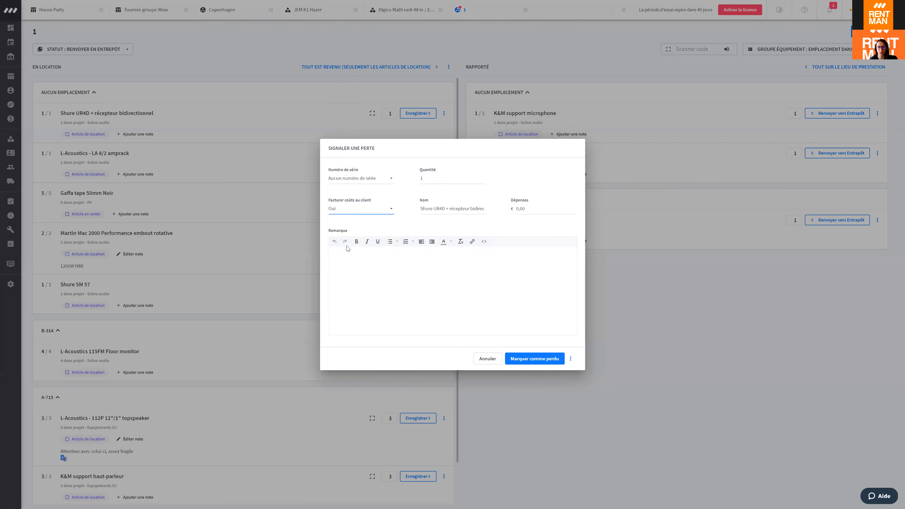
pyautogui.click(519, 207)
pyautogui.write('50')
pyautogui.click(504, 230)
pyautogui.click(365, 265)
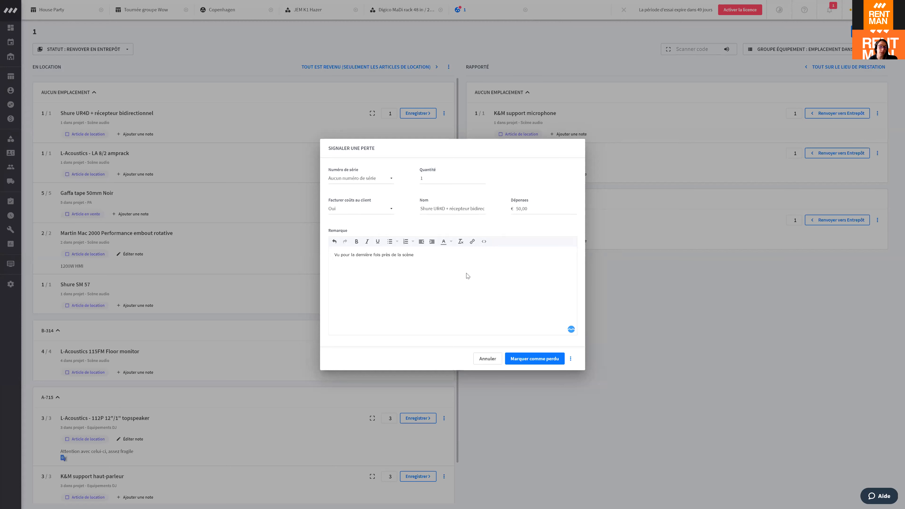
pyautogui.click(524, 363)
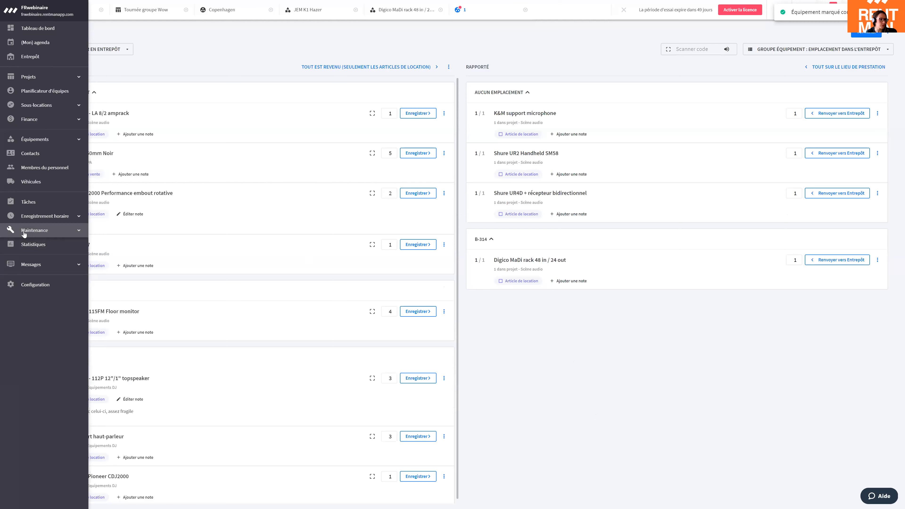
# Step: Review the Shure UR4D loss record and remark in the lost equipment list, and its charge in House Party's additional costs
pyautogui.click(24, 231)
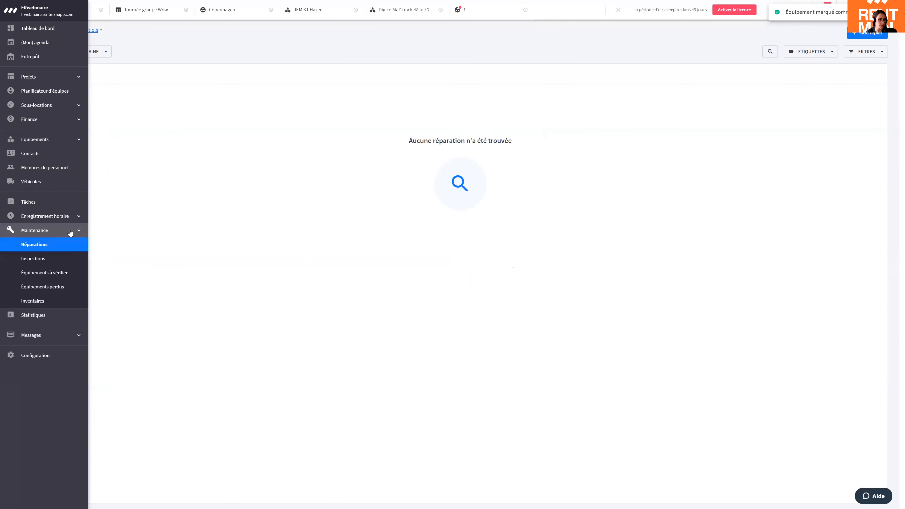
pyautogui.click(50, 288)
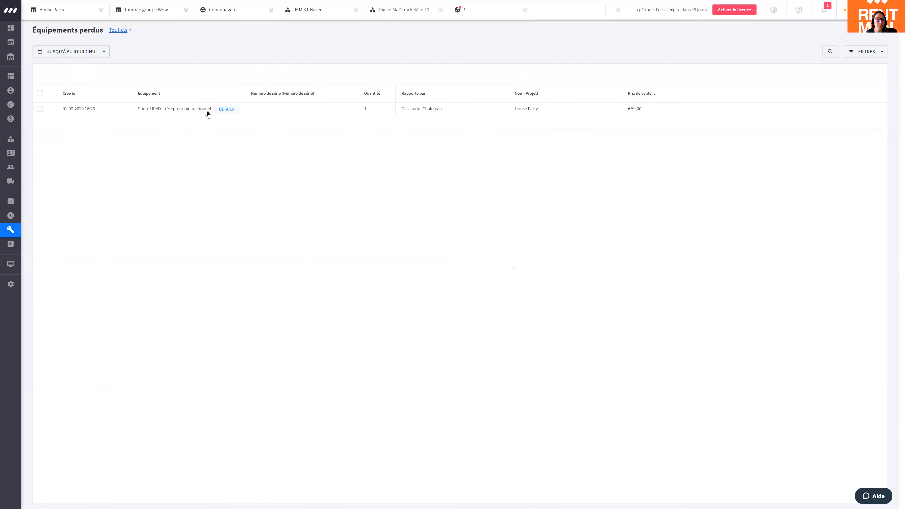
pyautogui.click(224, 109)
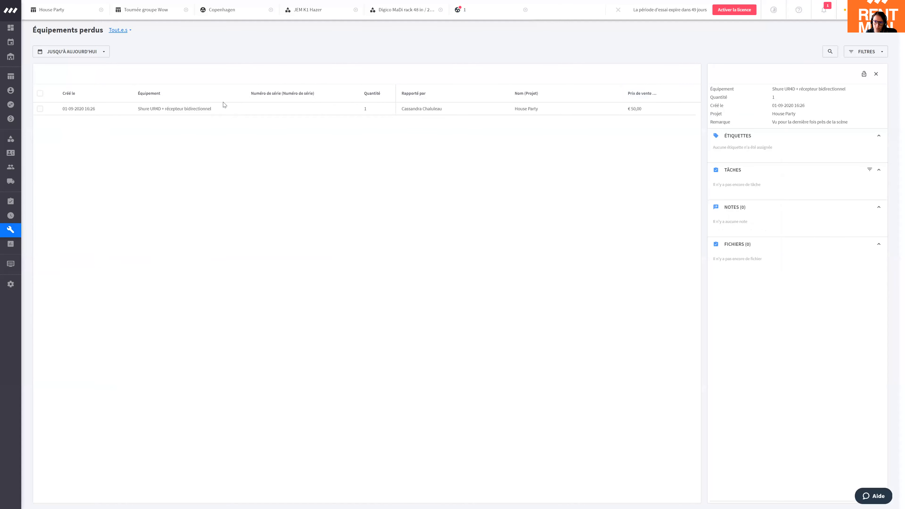
pyautogui.moveTo(760, 121); pyautogui.dragTo(852, 124)
pyautogui.click(728, 121)
pyautogui.click(876, 74)
pyautogui.click(74, 5)
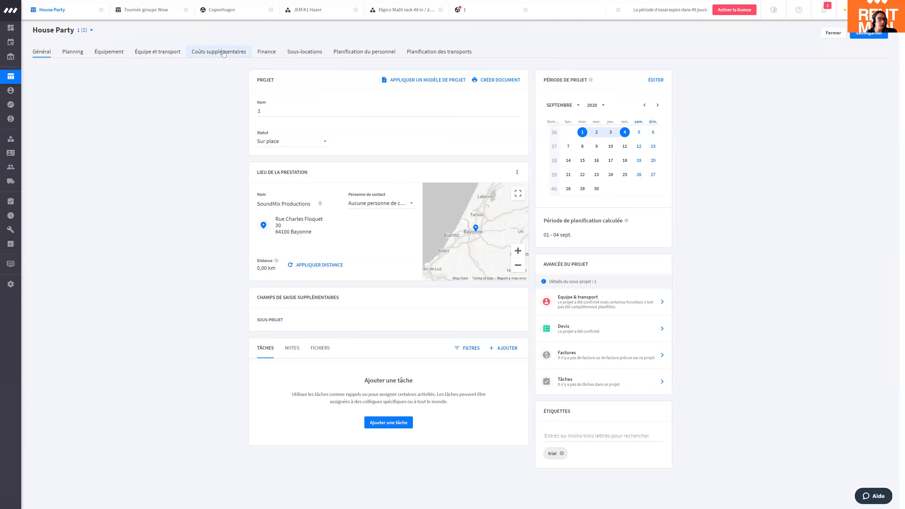
pyautogui.click(223, 54)
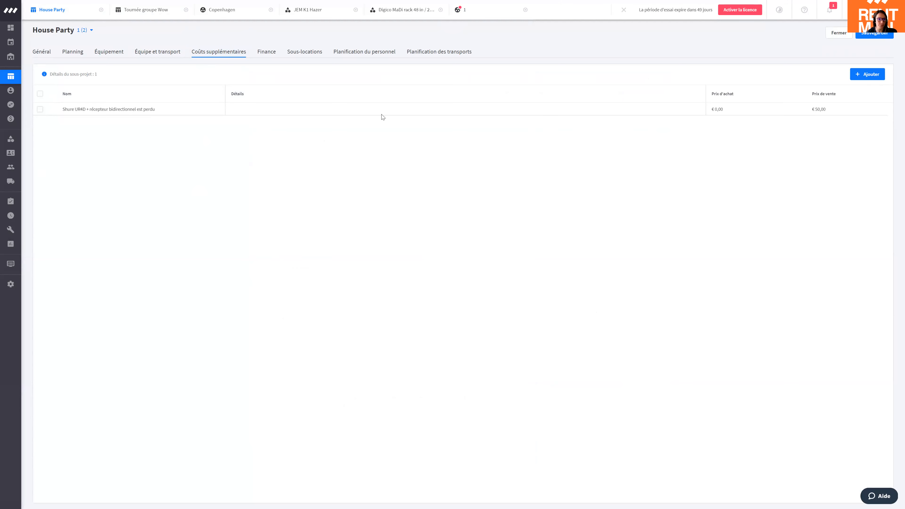
# Step: Return to the House Party return booking and book in 2 of the L-Acoustics 112P topspeakers
pyautogui.click(463, 16)
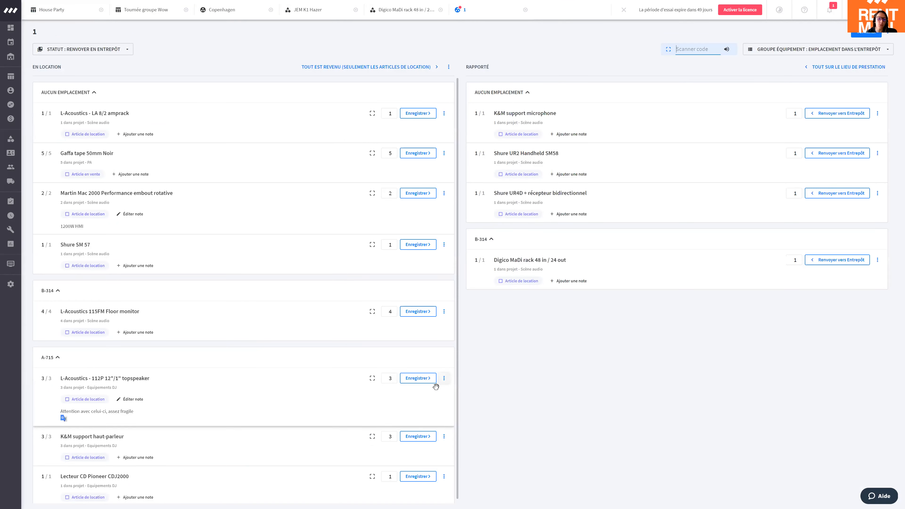
pyautogui.doubleClick(391, 377)
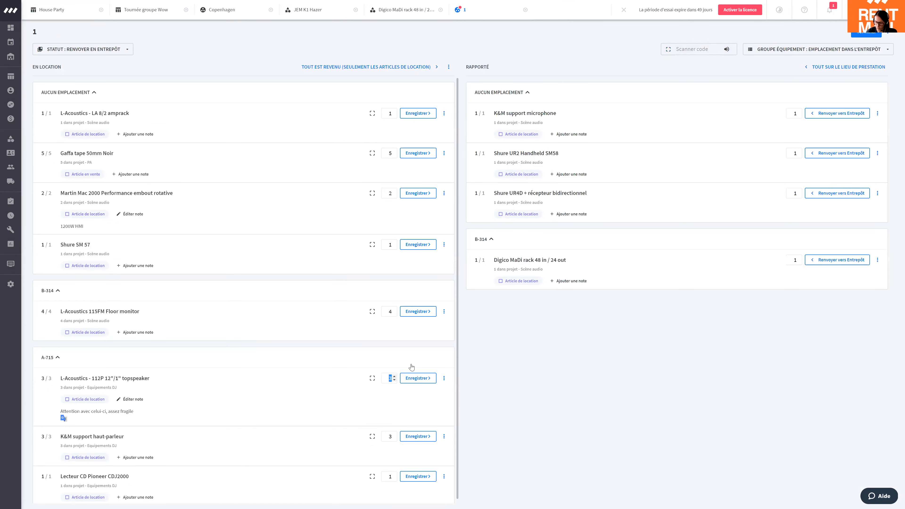
pyautogui.write('2')
pyautogui.press('Return')
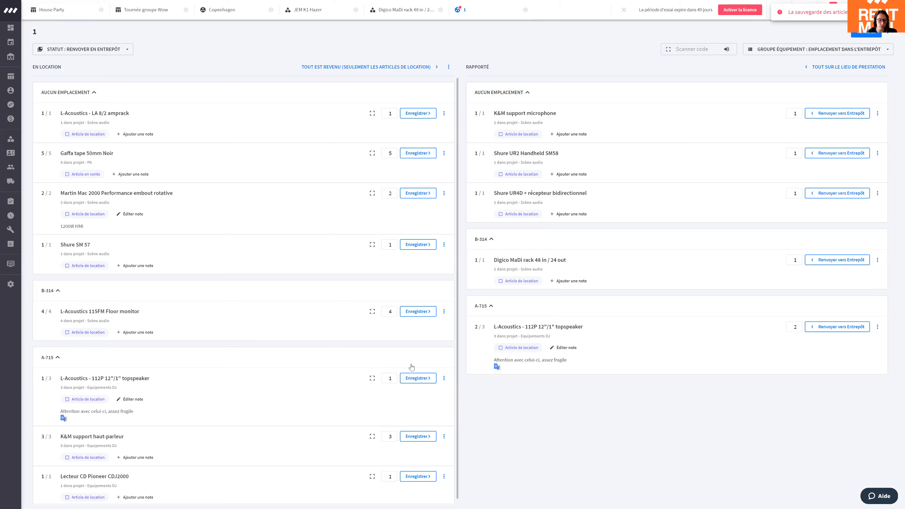
# Step: Report the remaining L-Acoustics 112P topspeaker as defective and unusable, charge costs to the client, and add the remark "ne fonctionne plus"
pyautogui.click(445, 380)
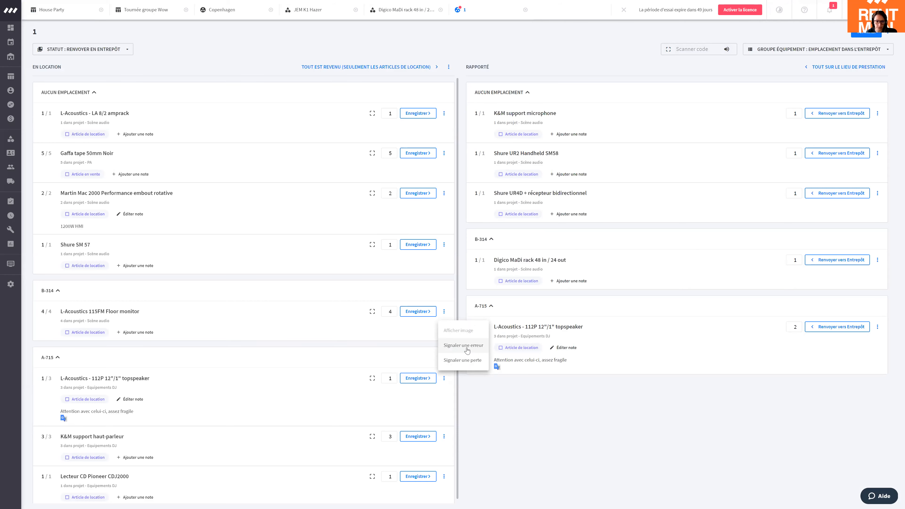
pyautogui.click(468, 348)
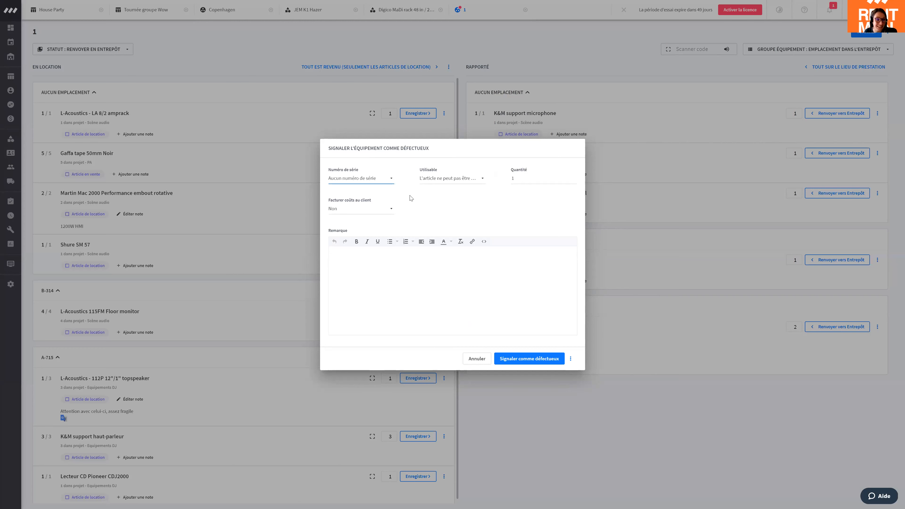
pyautogui.click(373, 178)
pyautogui.click(378, 178)
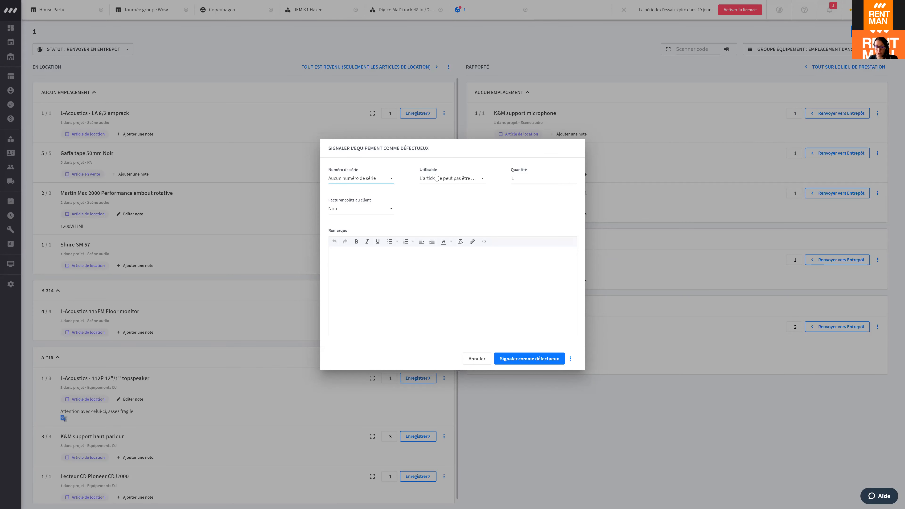
pyautogui.click(444, 180)
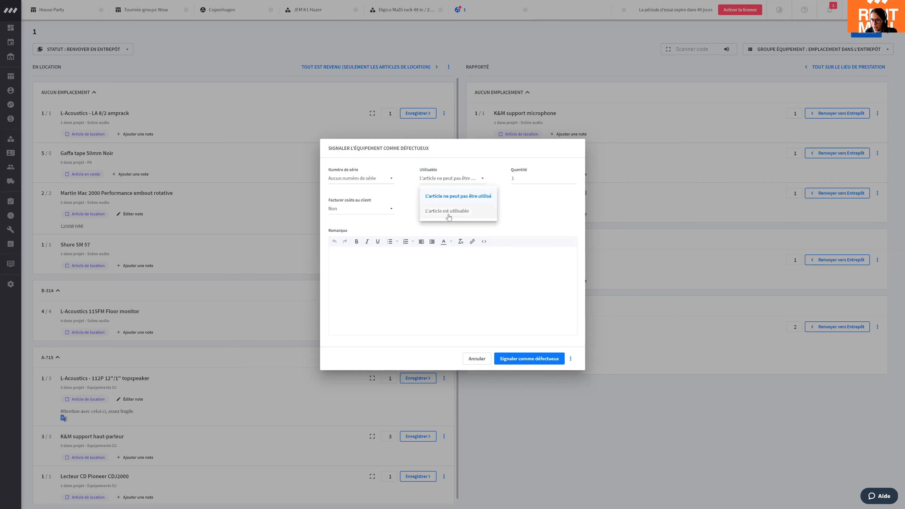
pyautogui.click(467, 200)
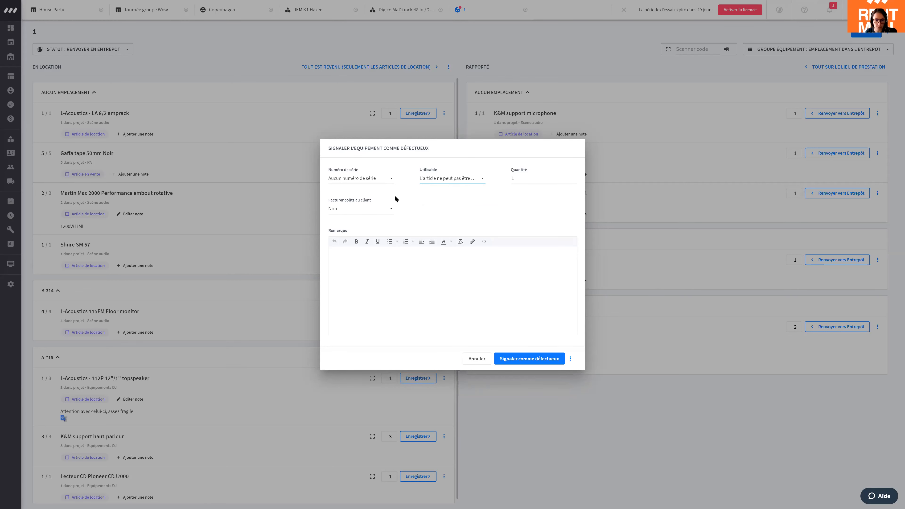
pyautogui.click(346, 209)
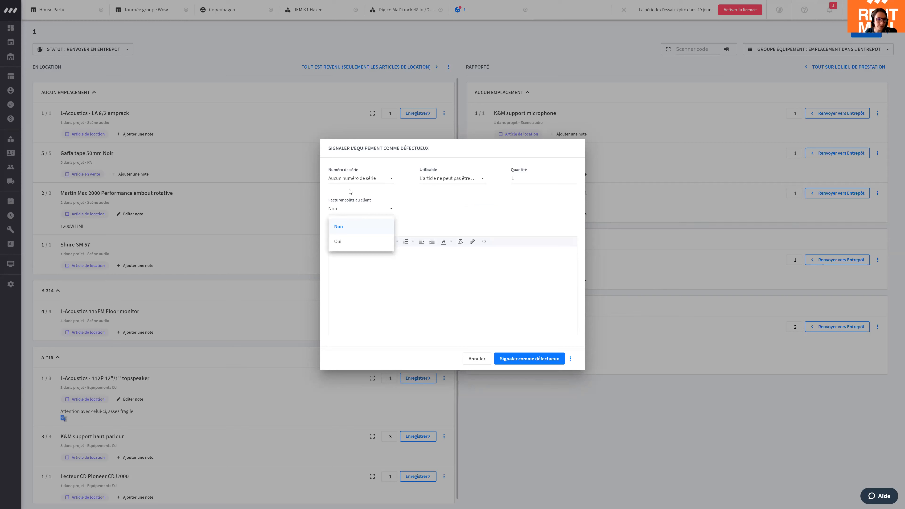
pyautogui.click(344, 241)
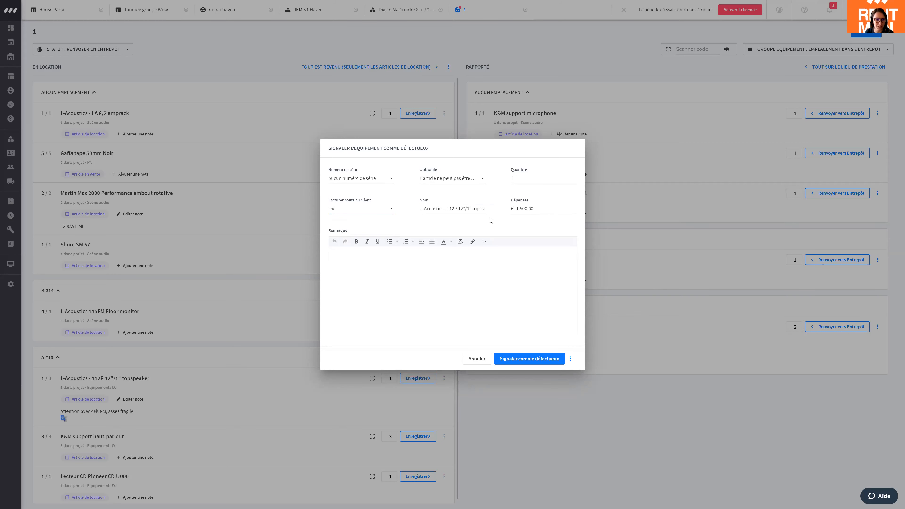
pyautogui.click(414, 286)
pyautogui.write('ne fonctionne plus')
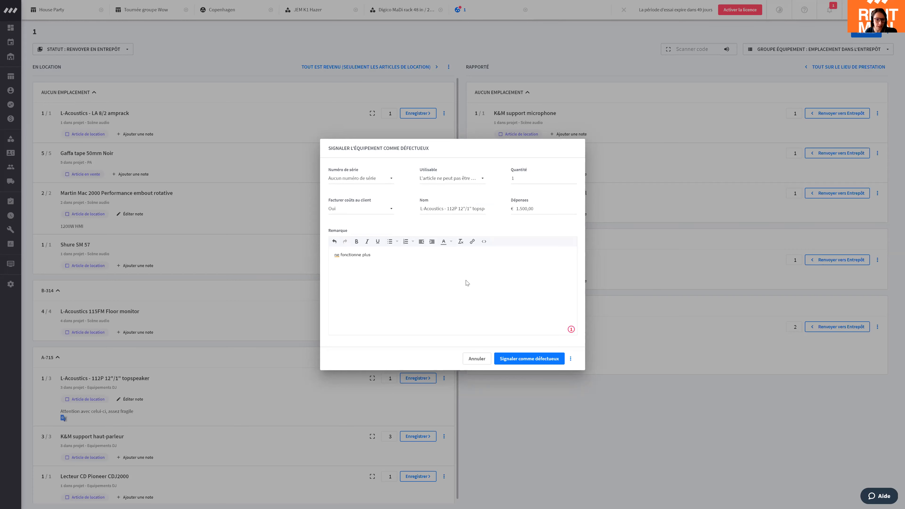
pyautogui.click(530, 358)
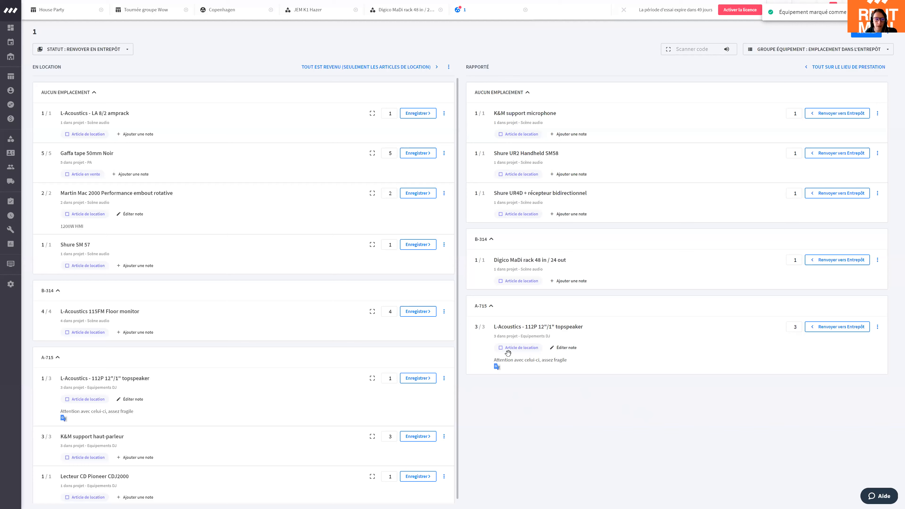
# Step: Review the L-Acoustics 112P topspeaker's entry in the repairs list and the further actions available for it
pyautogui.moveTo(11, 230)
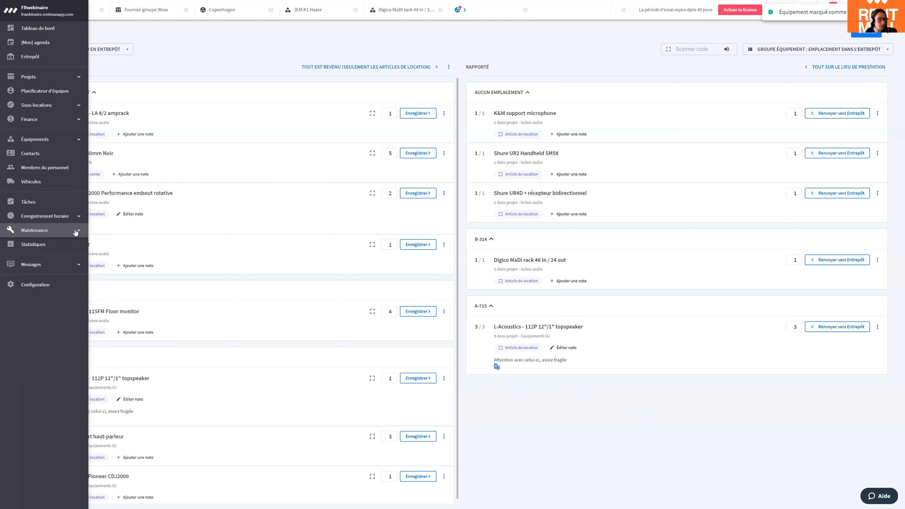
pyautogui.click(74, 231)
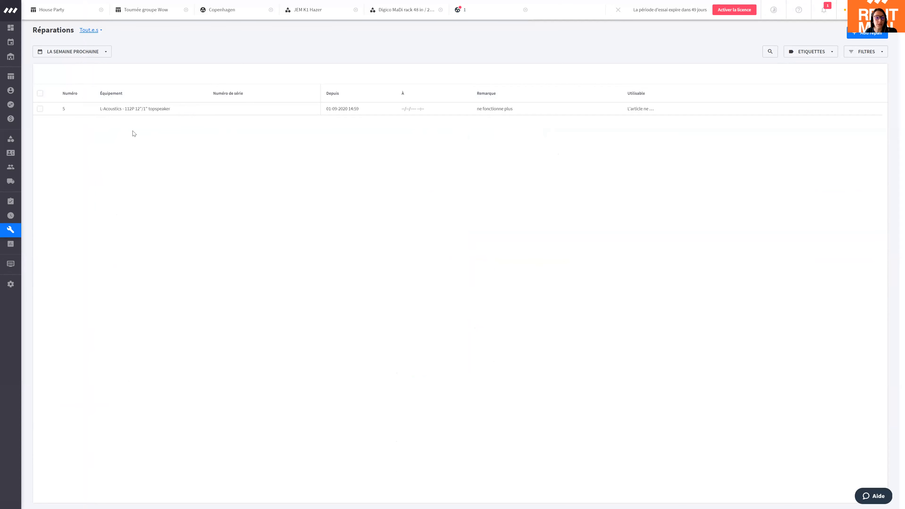
pyautogui.click(40, 110)
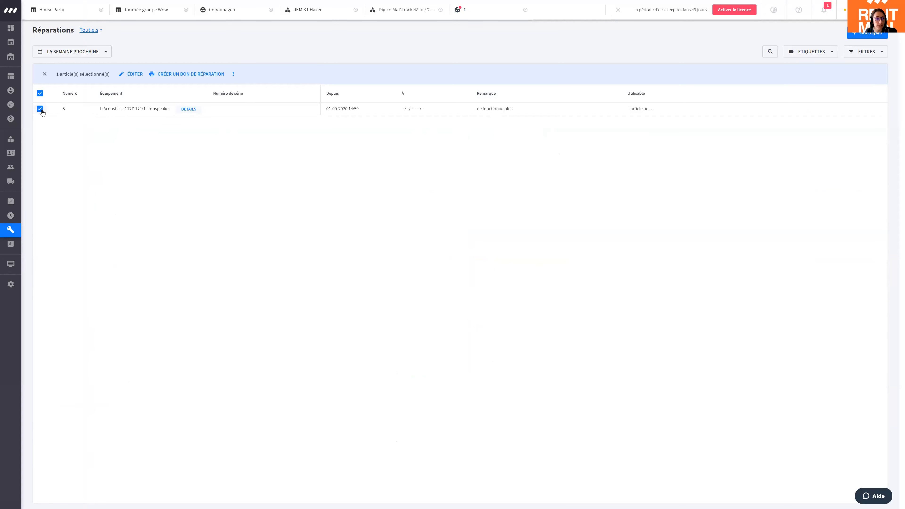
pyautogui.click(231, 73)
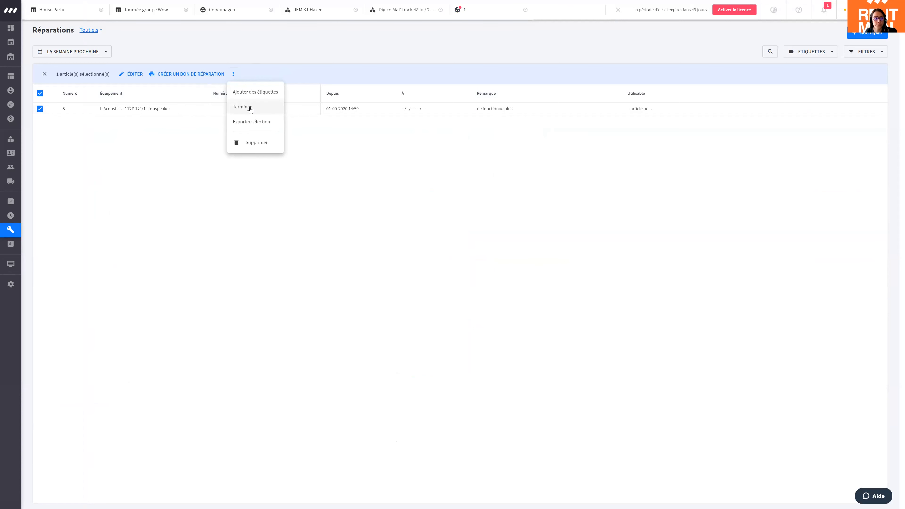
pyautogui.click(424, 181)
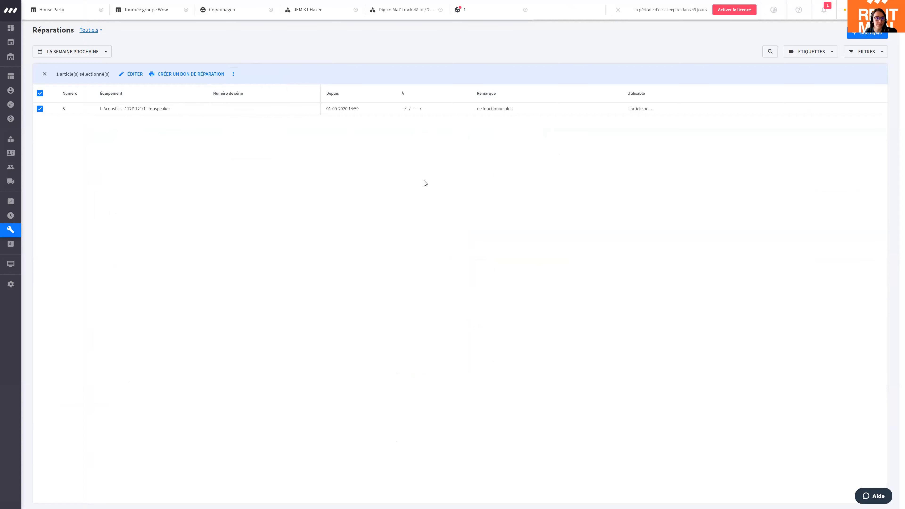
# Step: Go back to the return booking and return all remaining rental equipment at once, confirming the move
pyautogui.click(472, 13)
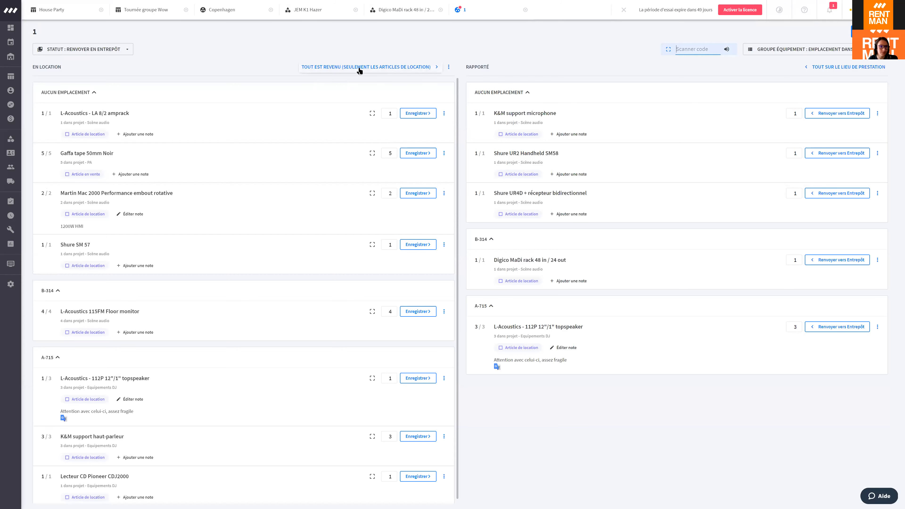
pyautogui.click(372, 71)
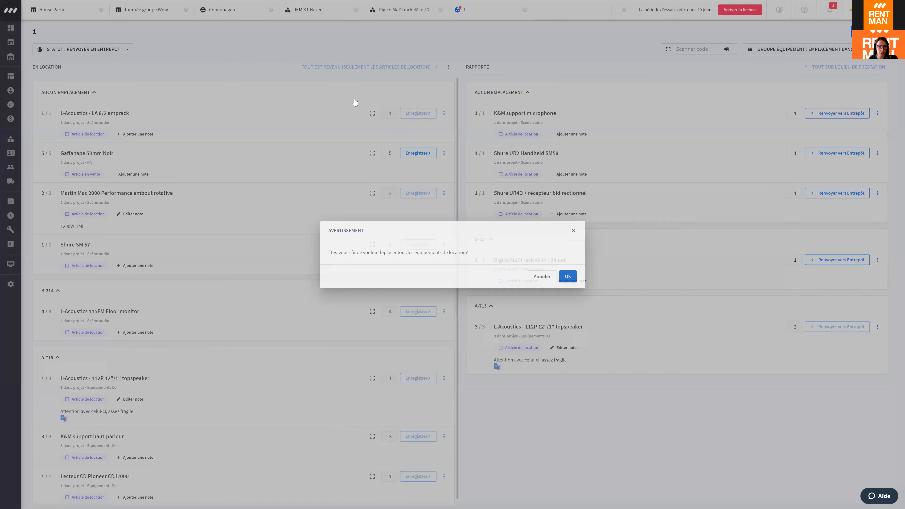
pyautogui.press('Return')
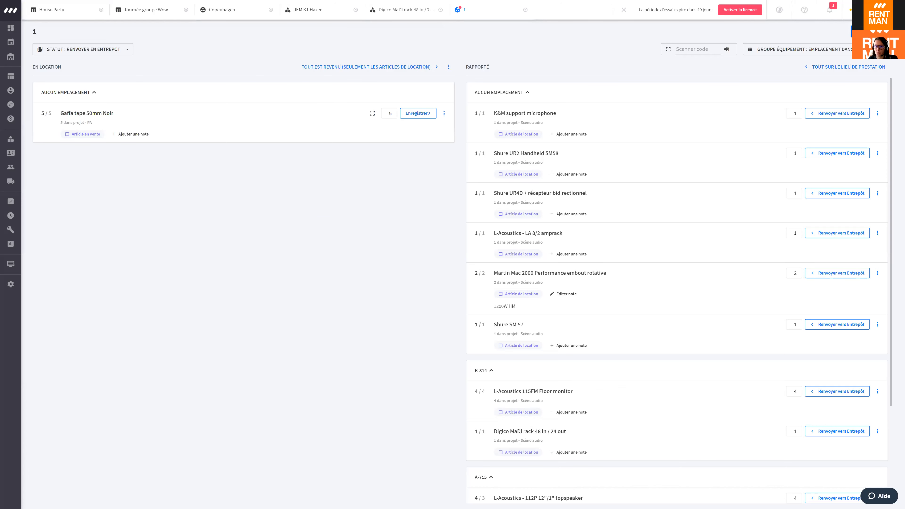
# Step: Set the House Party project status to Retourné while closing the return booking
pyautogui.click(525, 10)
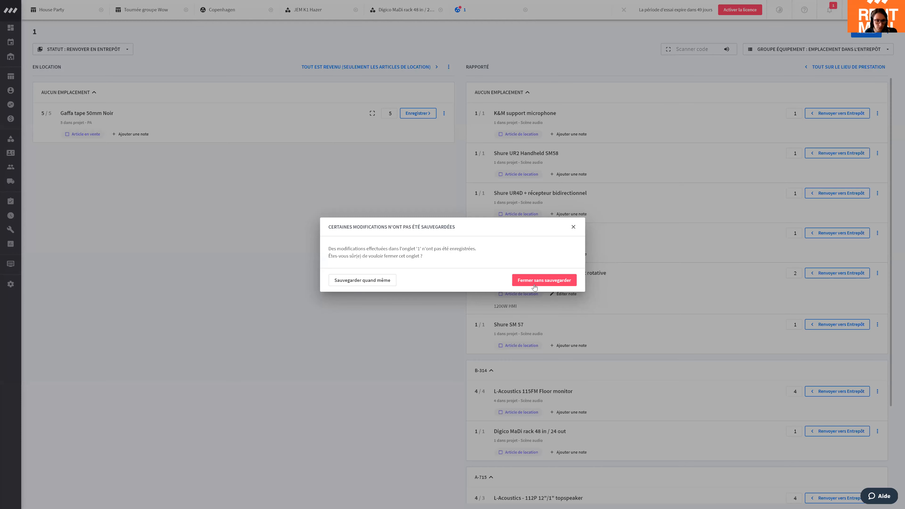
pyautogui.click(347, 282)
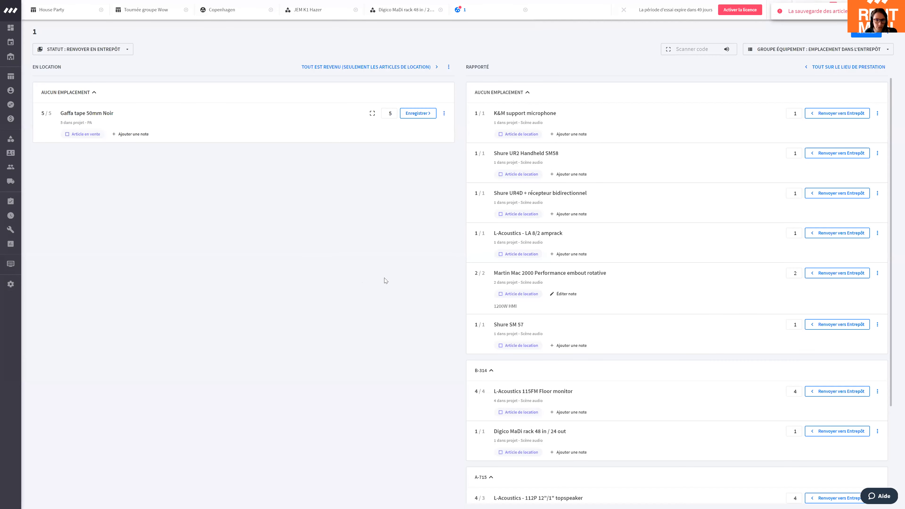
pyautogui.click(888, 34)
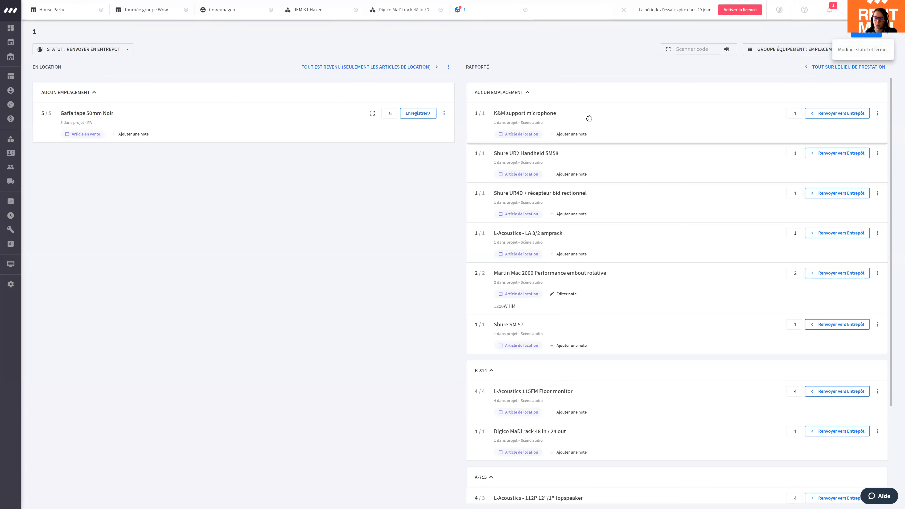
pyautogui.click(859, 51)
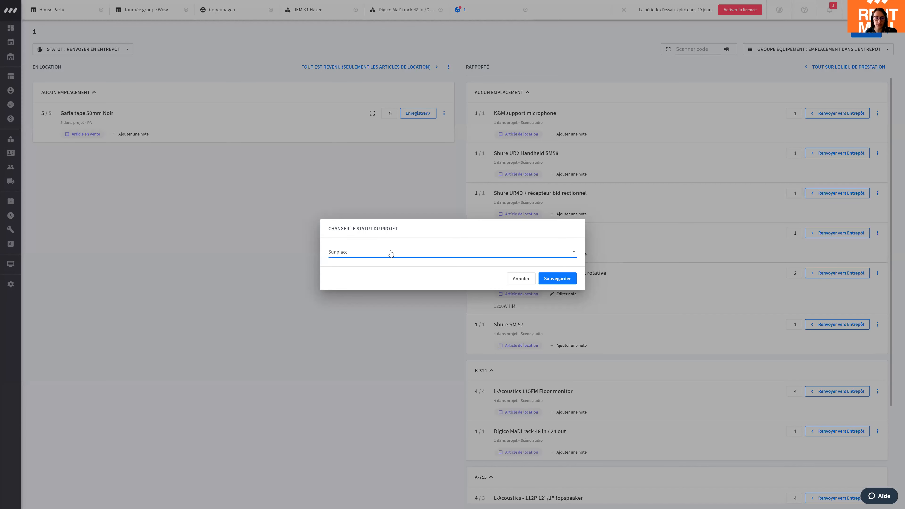
pyautogui.click(354, 253)
pyautogui.click(354, 219)
pyautogui.click(558, 278)
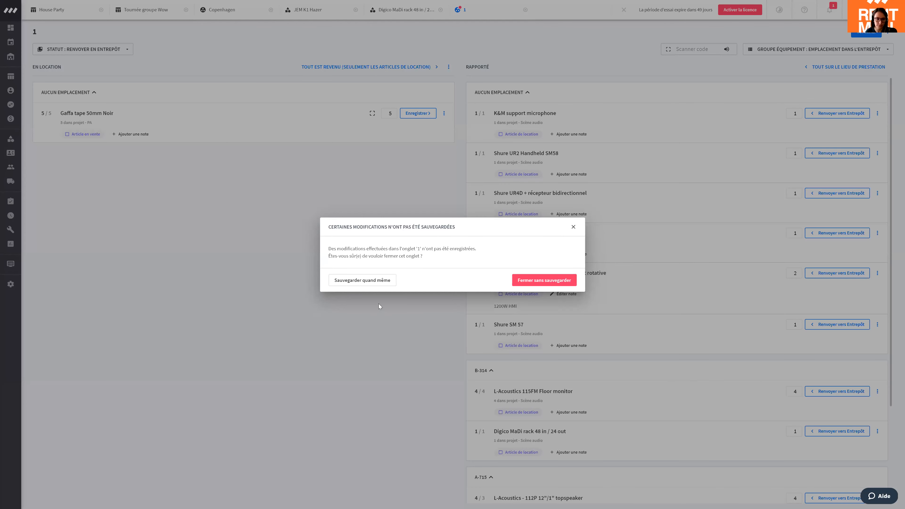
# Step: Try saving the outstanding changes in the House Party return booking and close it without saving
pyautogui.click(369, 281)
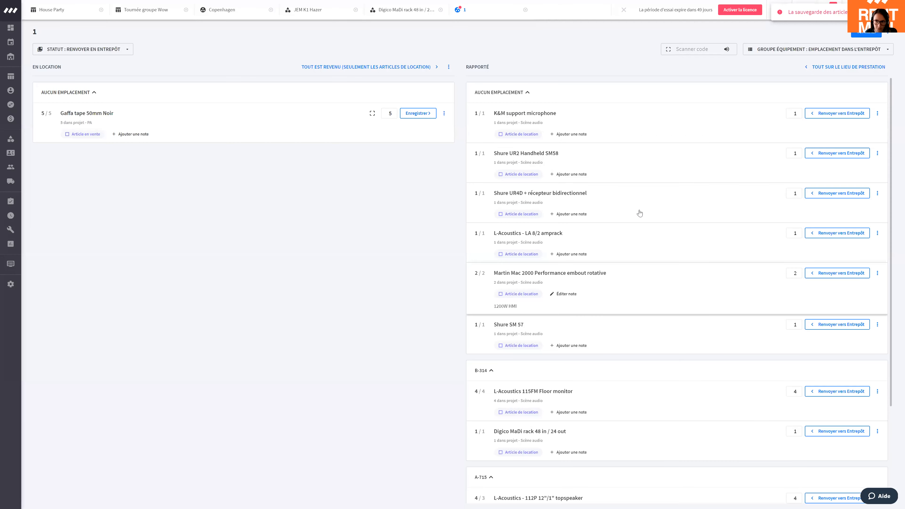
pyautogui.click(525, 10)
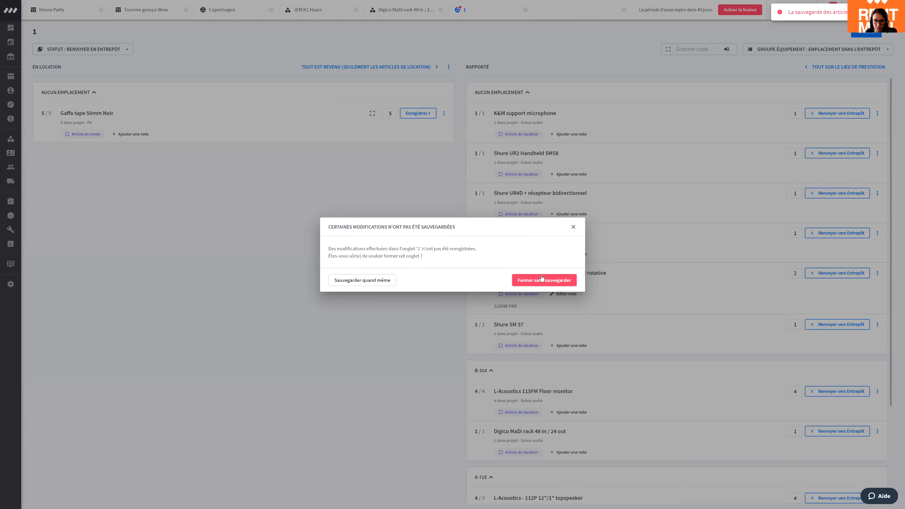
pyautogui.click(541, 278)
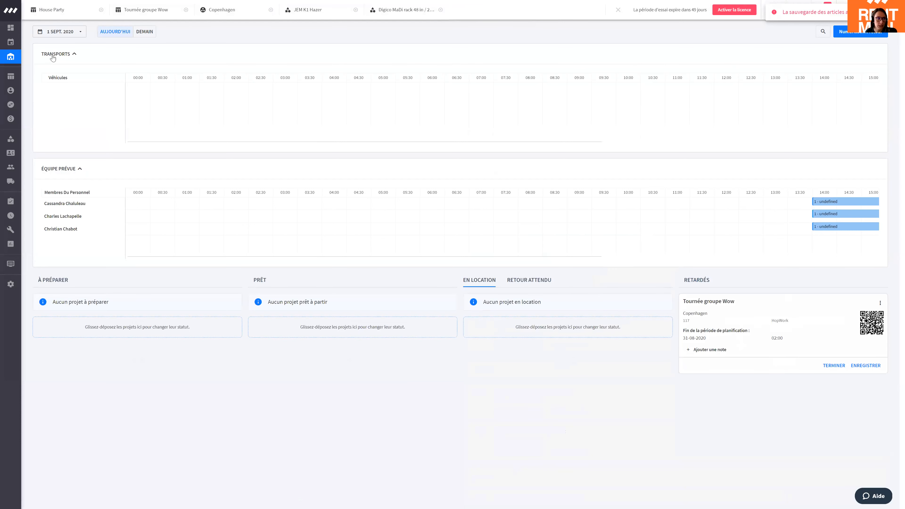
# Step: Check the House Party project's status in its general details, return to the warehouse overview, and close the project
pyautogui.click(54, 10)
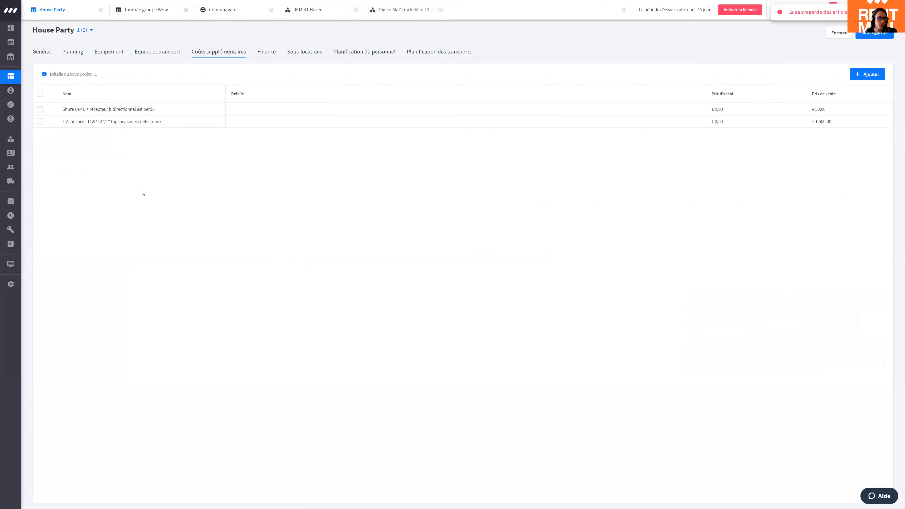
pyautogui.click(42, 55)
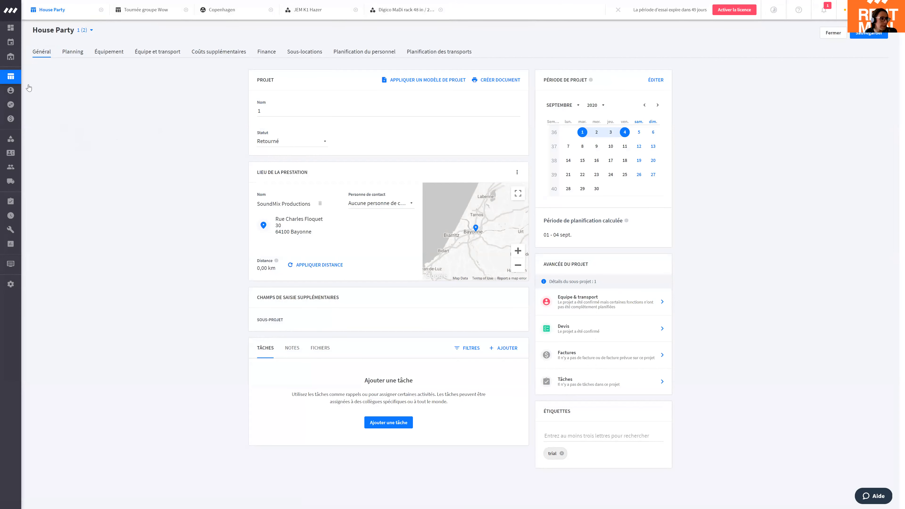
pyautogui.moveTo(10, 57)
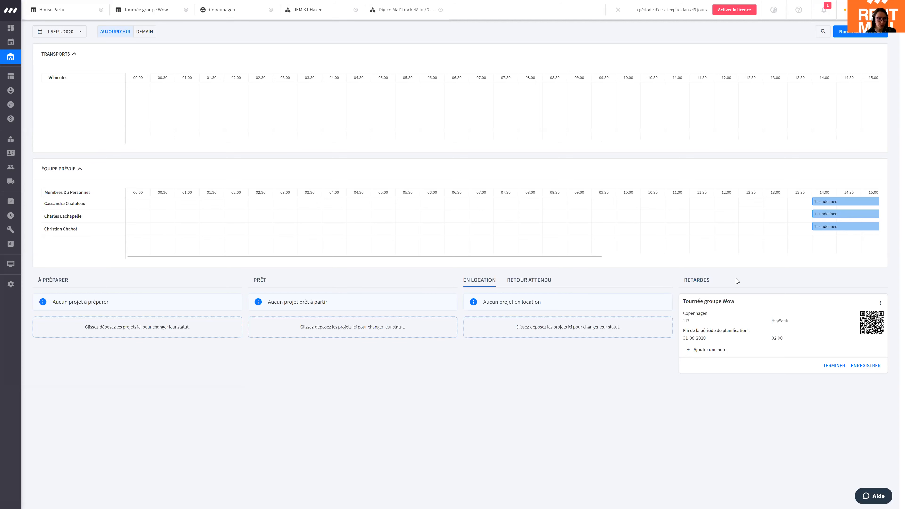
pyautogui.click(101, 10)
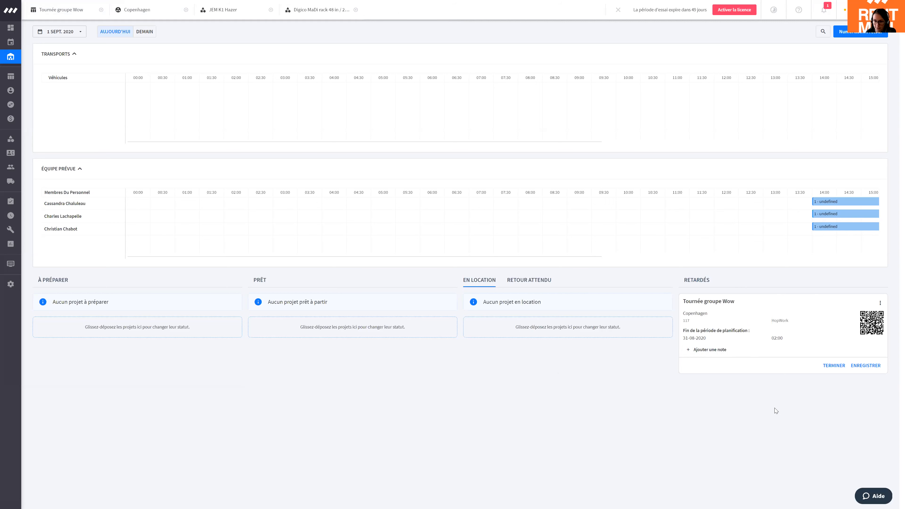
# Step: Open the overdue Copenhagen return booking and set the expected return of its late equipment groups to 02/09/2020 at 12:32
pyautogui.click(866, 366)
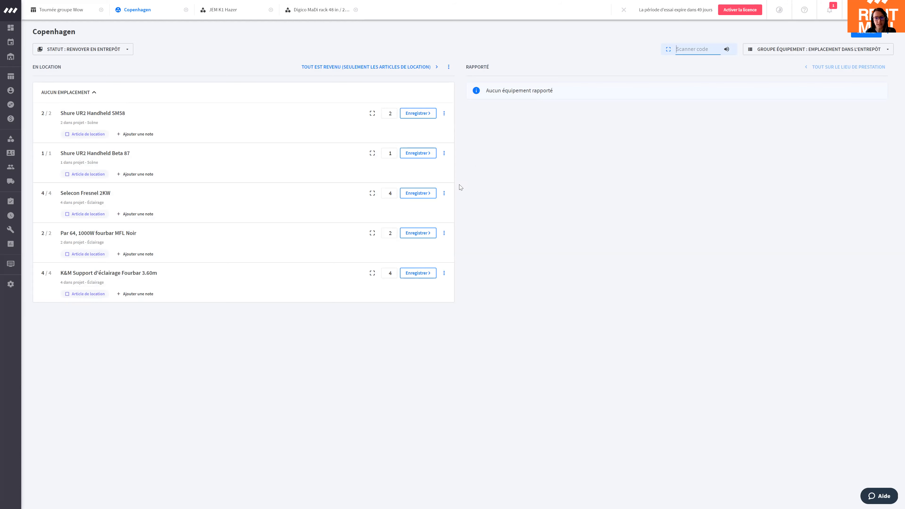
pyautogui.click(450, 71)
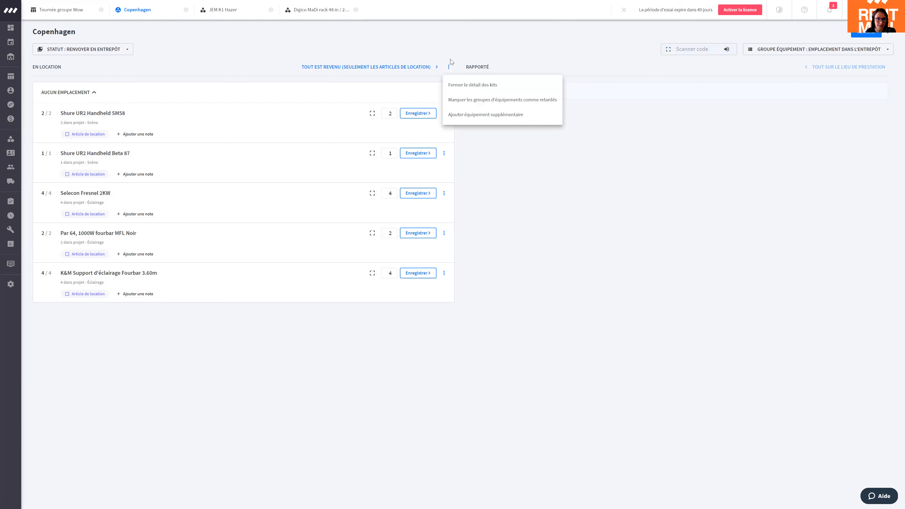
pyautogui.click(501, 101)
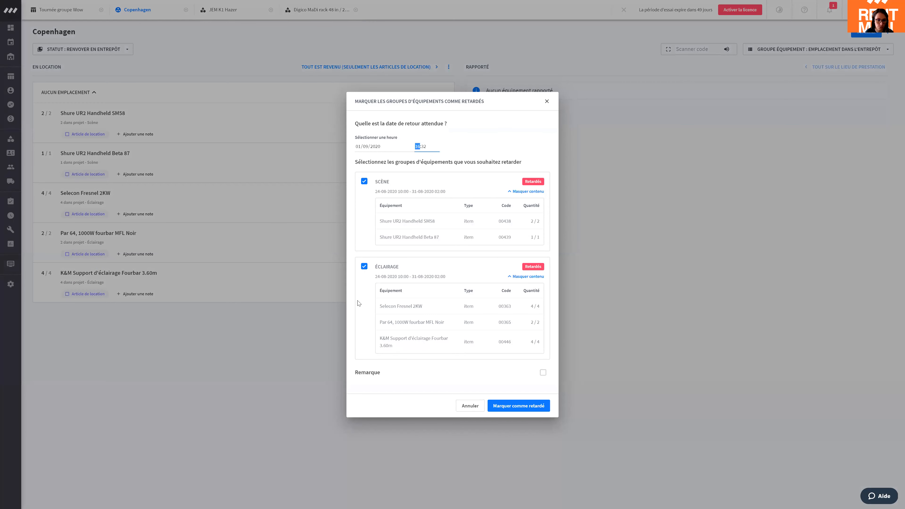
pyautogui.click(379, 146)
pyautogui.click(403, 188)
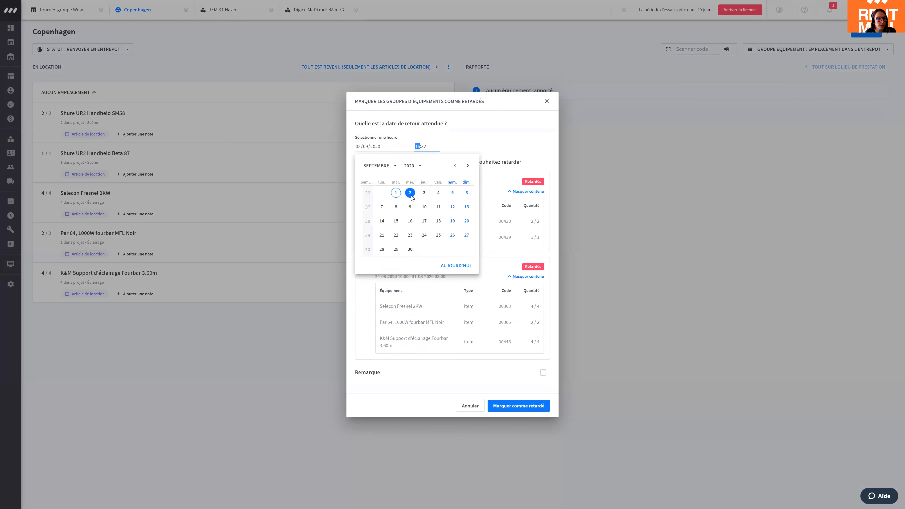
pyautogui.click(419, 148)
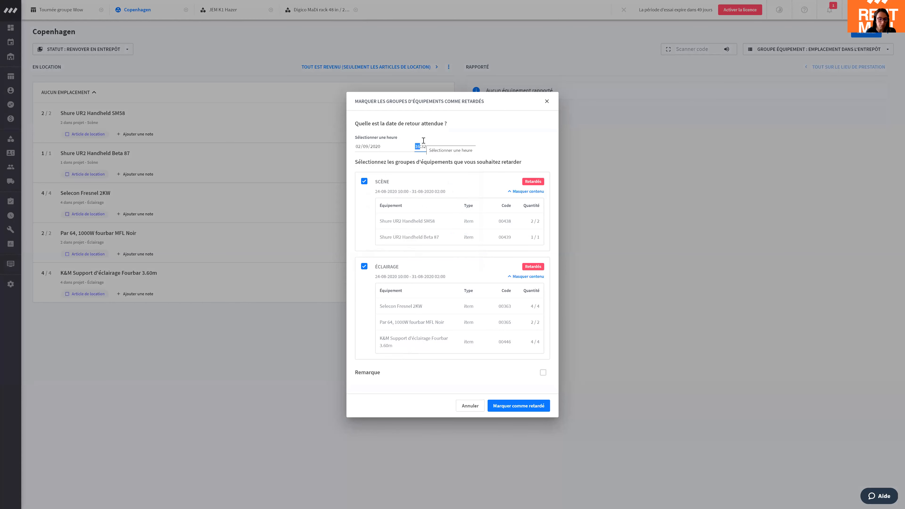
pyautogui.write('12')
pyautogui.click(477, 154)
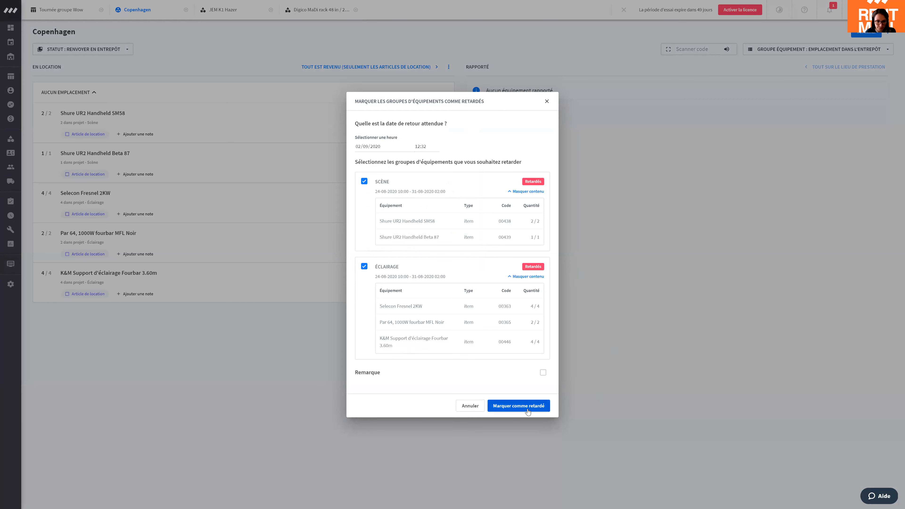
# Step: Add the remark "Eboulement", mark the Scène and Éclairage equipment groups as late, and close the booking
pyautogui.click(542, 373)
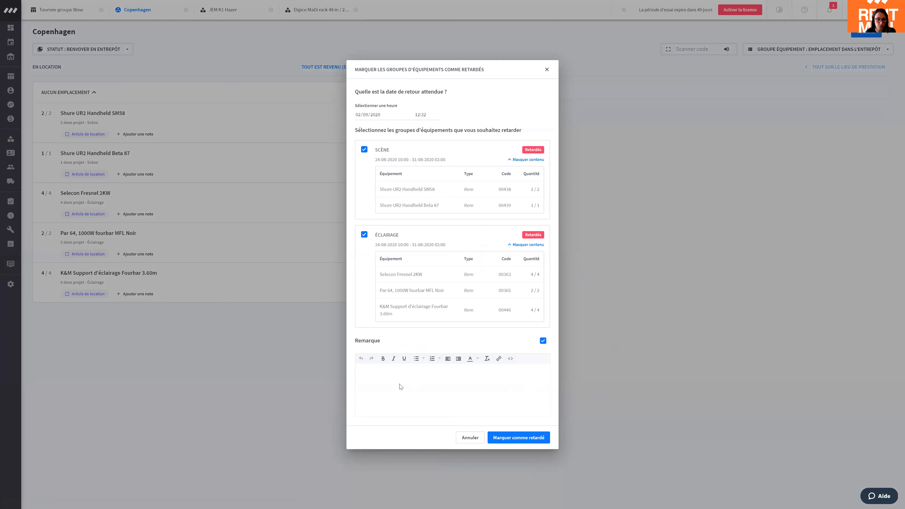
pyautogui.write('Eboulement')
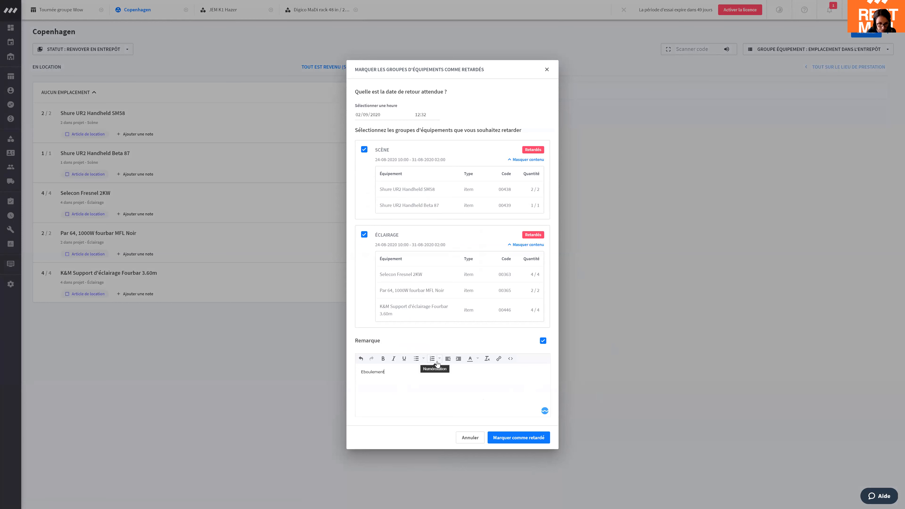
pyautogui.click(525, 441)
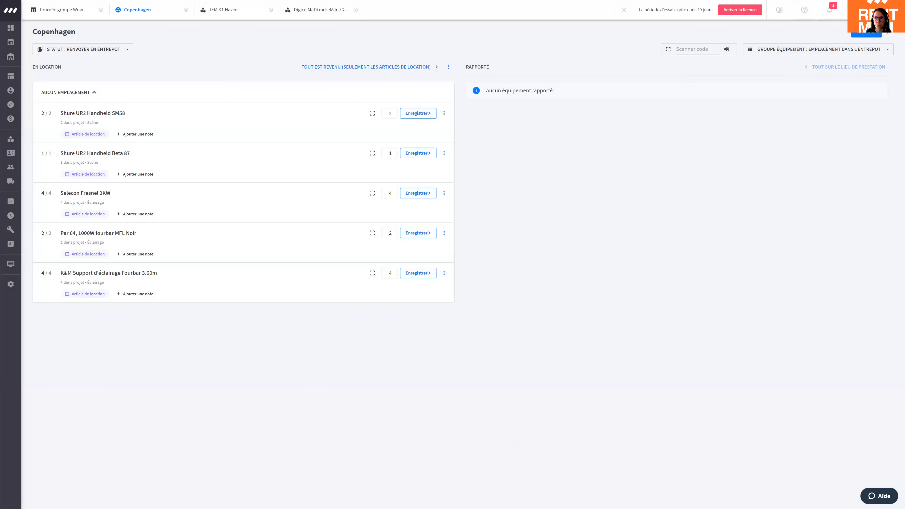
pyautogui.click(853, 34)
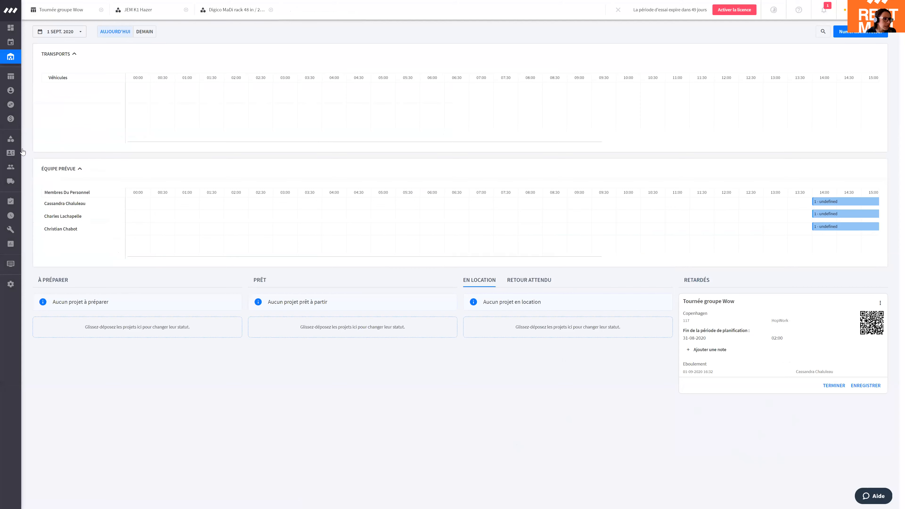
# Step: Reopen the Copenhagen return booking, and display only the Shure UR2 Handheld SM58 of Tournée groupe Wow in the project's availability timeline
pyautogui.moveTo(17, 146)
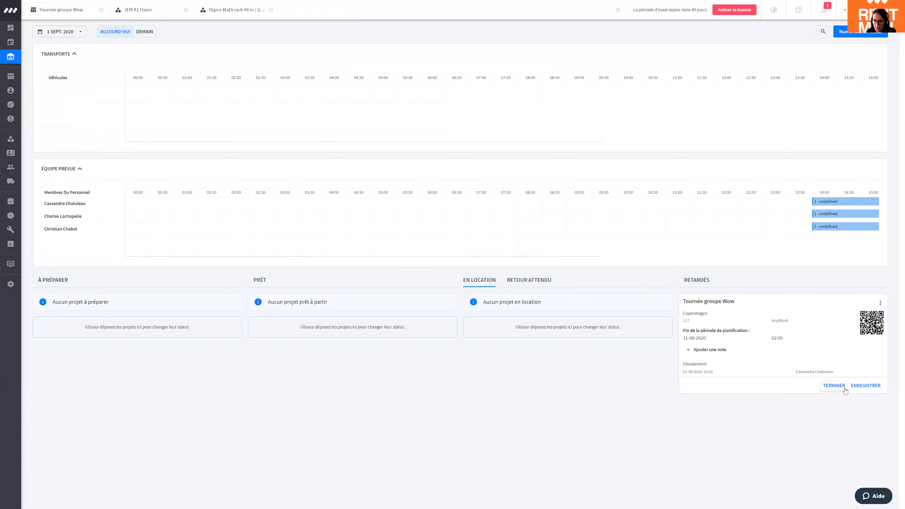
pyautogui.click(857, 385)
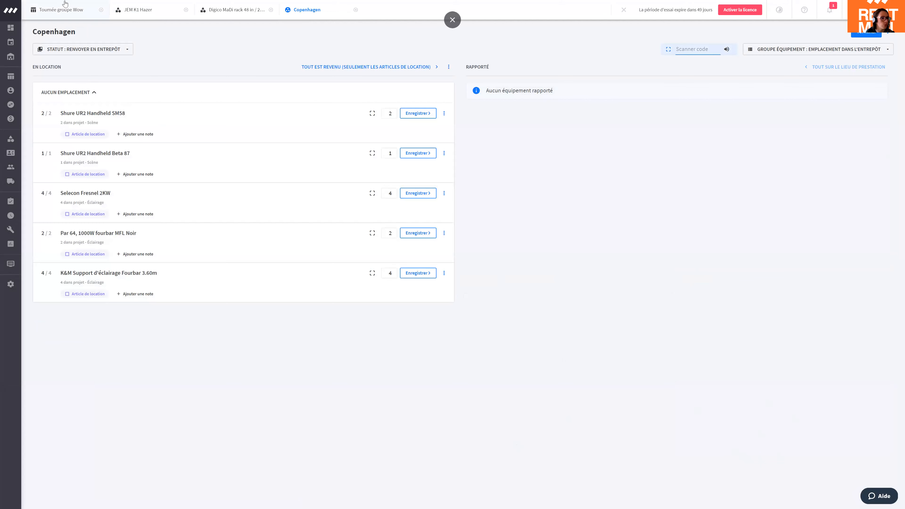
pyautogui.click(61, 7)
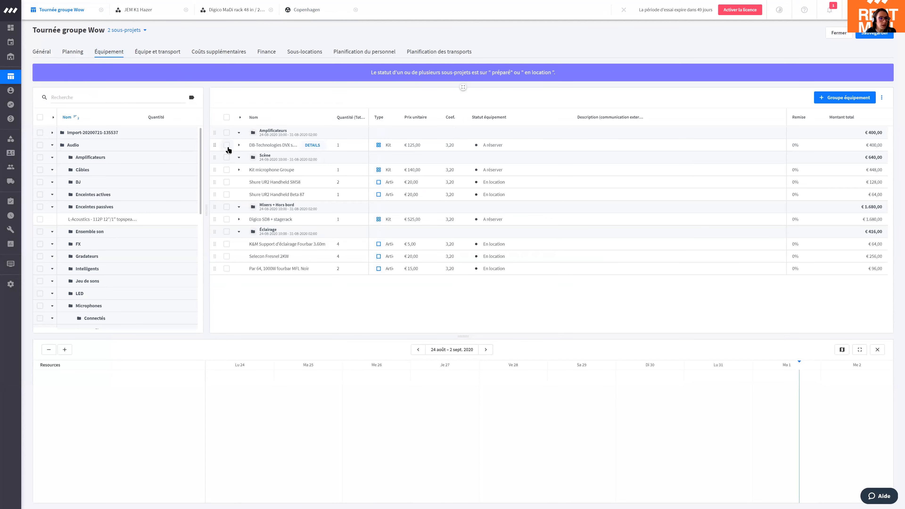
pyautogui.click(227, 146)
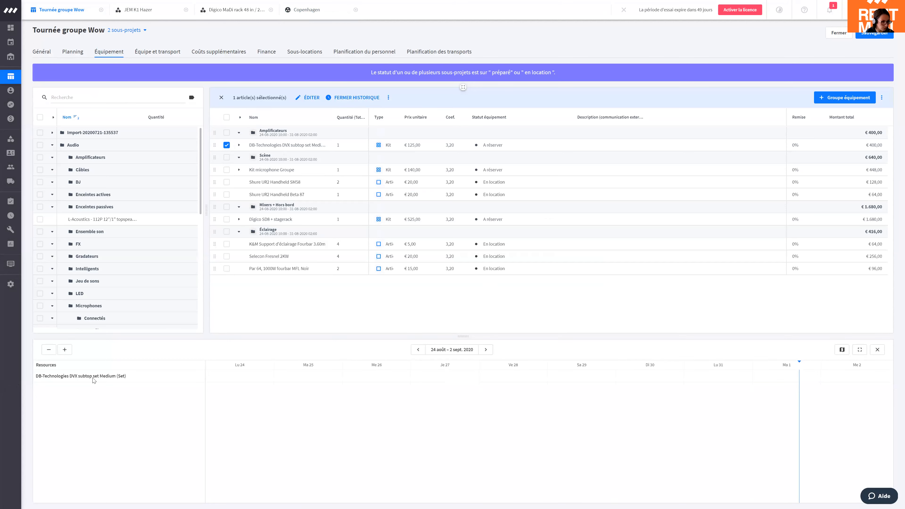
pyautogui.click(226, 170)
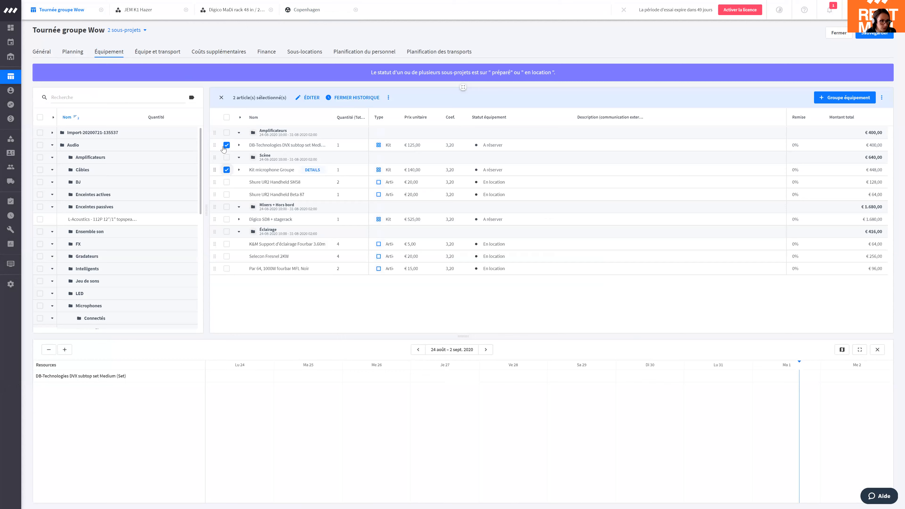
pyautogui.click(226, 145)
pyautogui.click(227, 170)
pyautogui.click(227, 181)
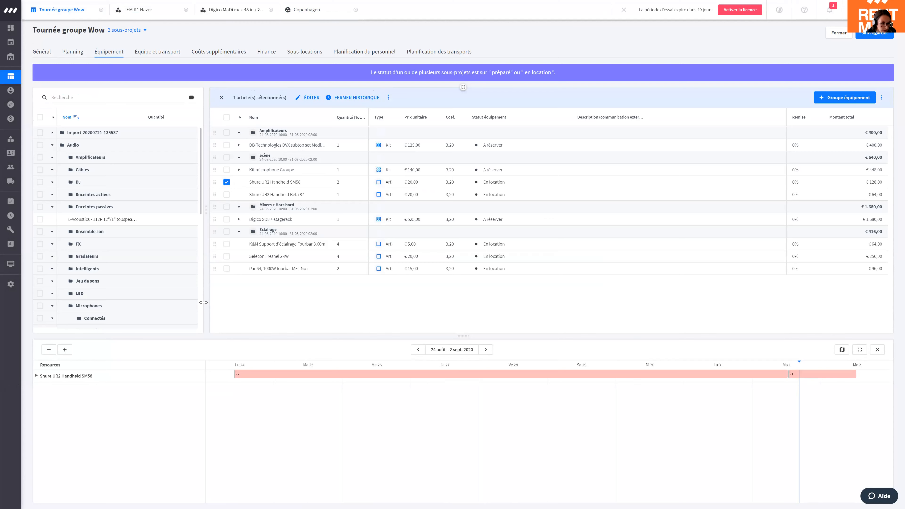
# Step: Expand the Shure UR2 Handheld SM58's availability by stock, projects and subrentals, and examine it for 2 and 3 September 2020
pyautogui.click(48, 376)
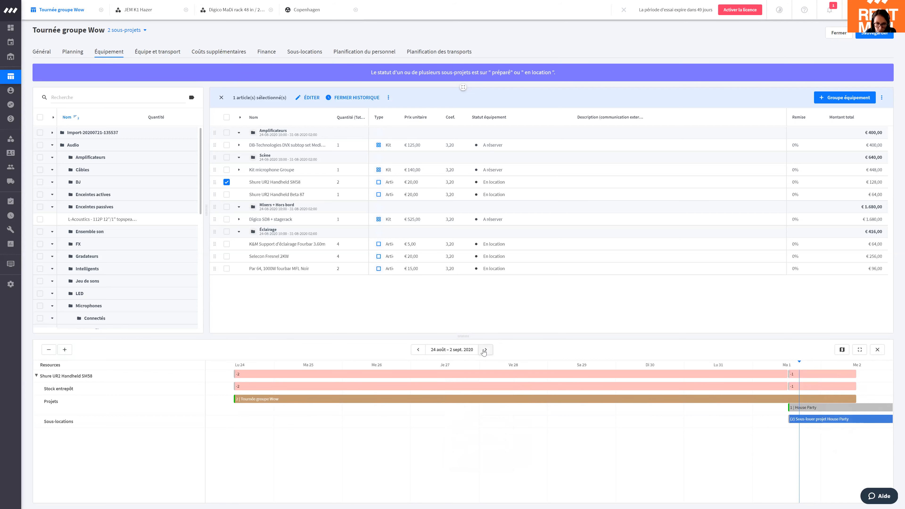
pyautogui.click(485, 350)
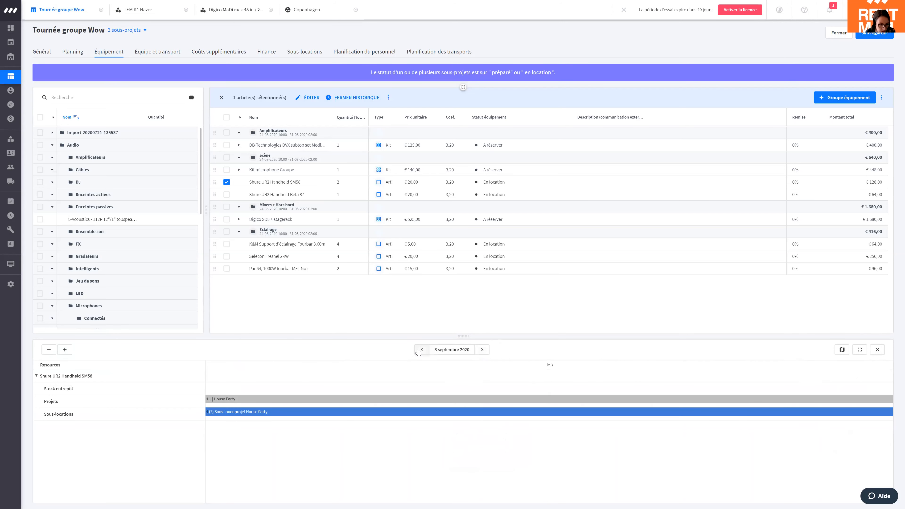
pyautogui.click(419, 350)
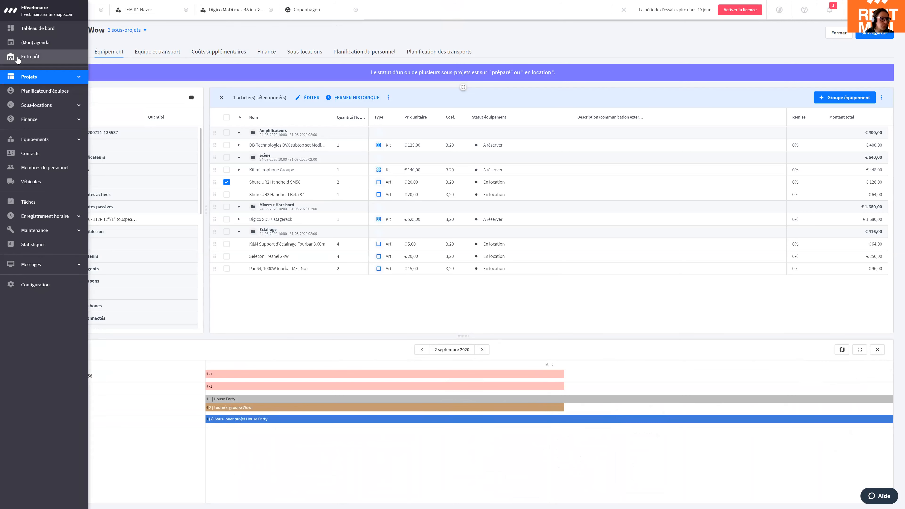
# Step: Return to the warehouse overview, open the Copenhagen return booking, book in 2 Shure UR2 Handheld SM58, and close the booking
pyautogui.click(18, 59)
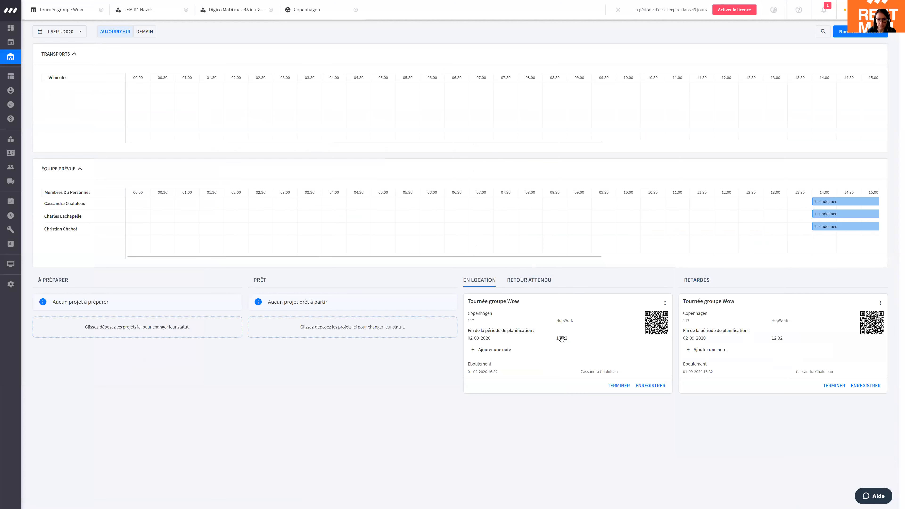
pyautogui.click(651, 386)
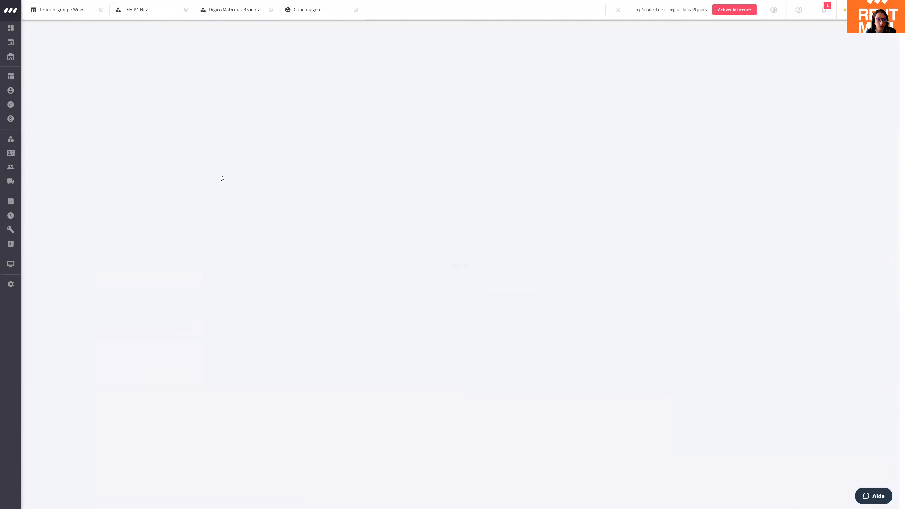
pyautogui.click(410, 112)
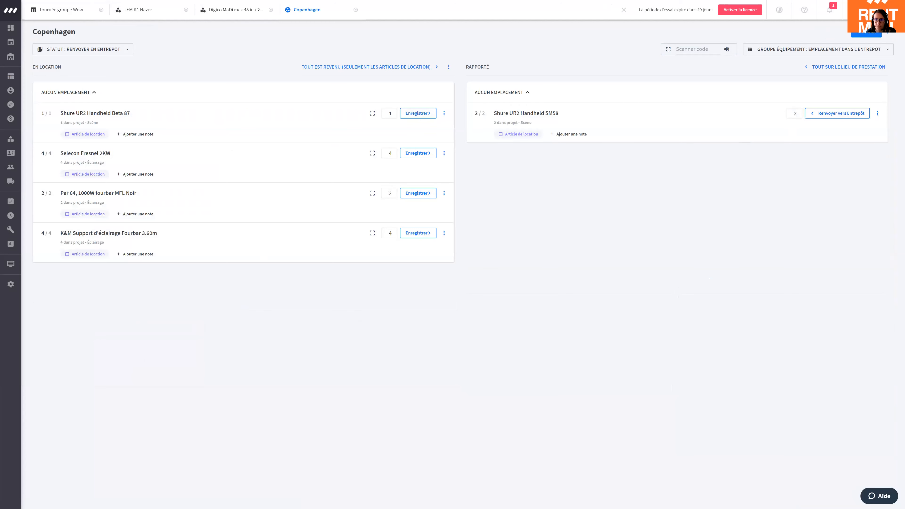
pyautogui.click(867, 32)
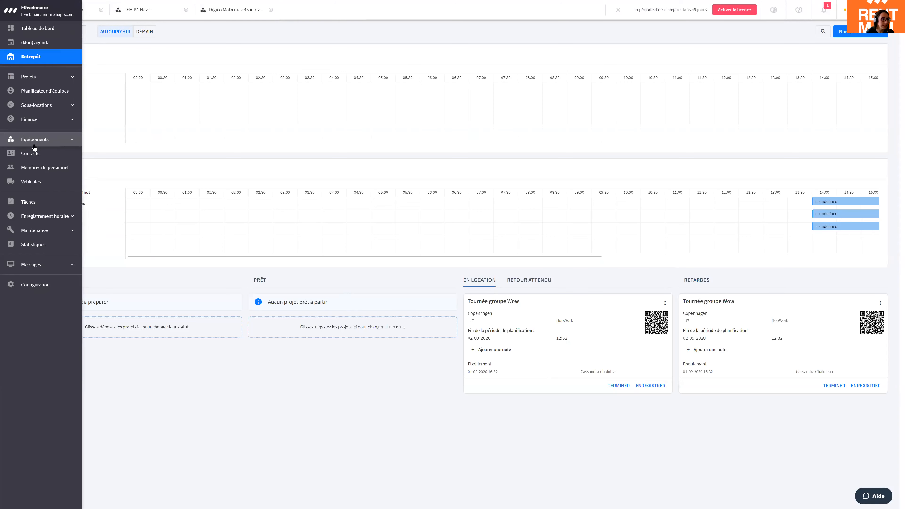
# Step: Examine the availability history of the Digico MaDi rack 48 in / 24 out for early September 2020, and return to the warehouse overview
pyautogui.click(35, 139)
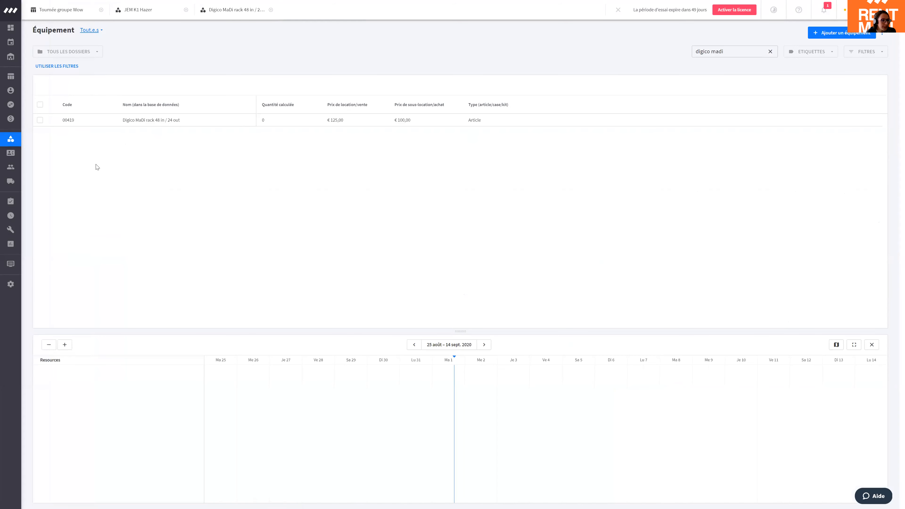
pyautogui.click(40, 120)
pyautogui.click(179, 89)
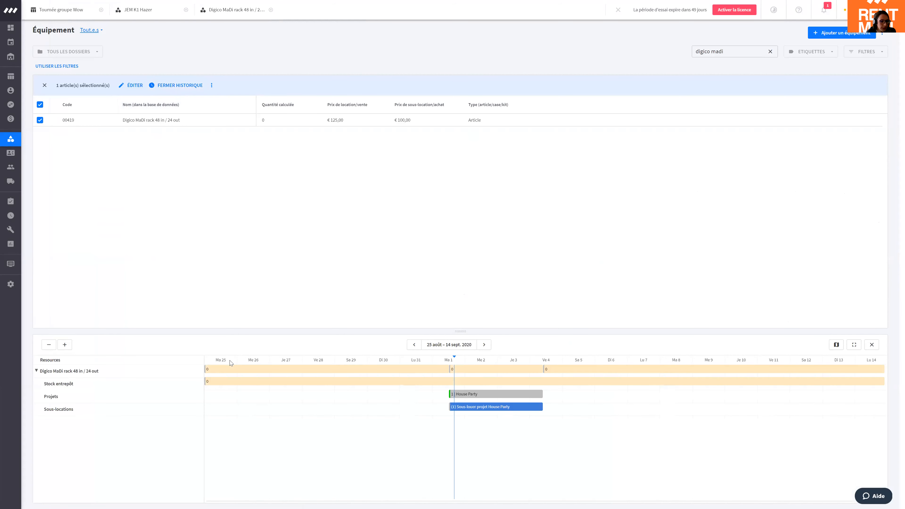
pyautogui.moveTo(212, 379)
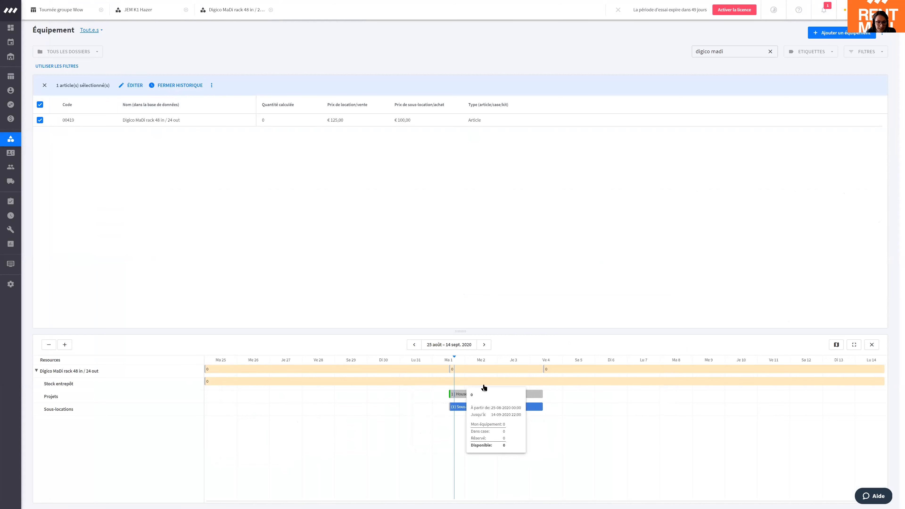
pyautogui.moveTo(480, 373)
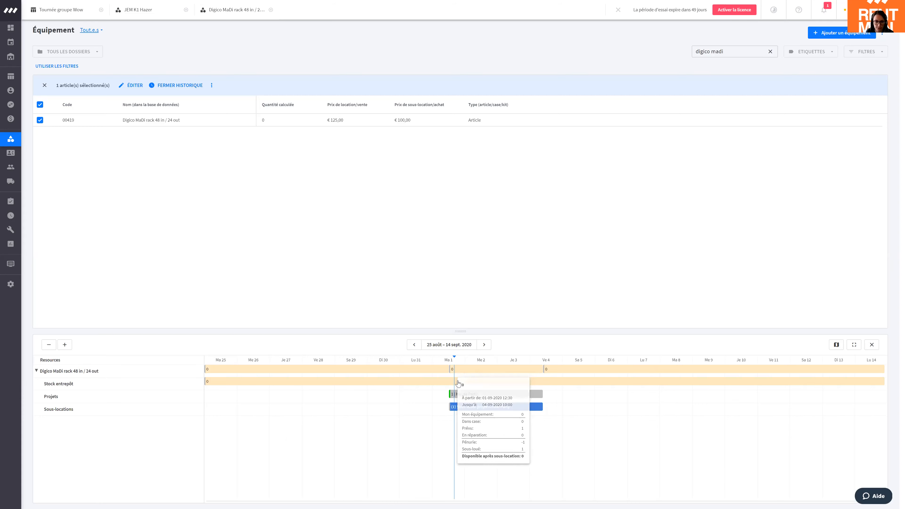
pyautogui.click(10, 56)
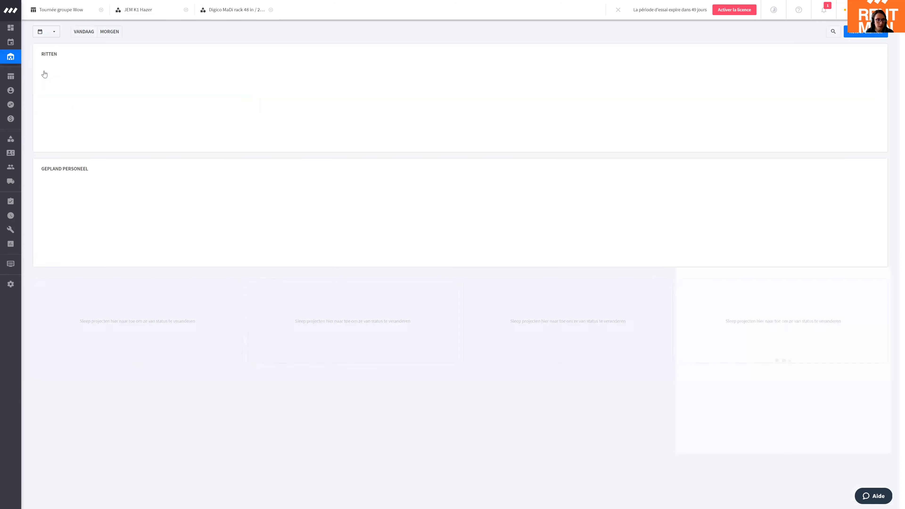
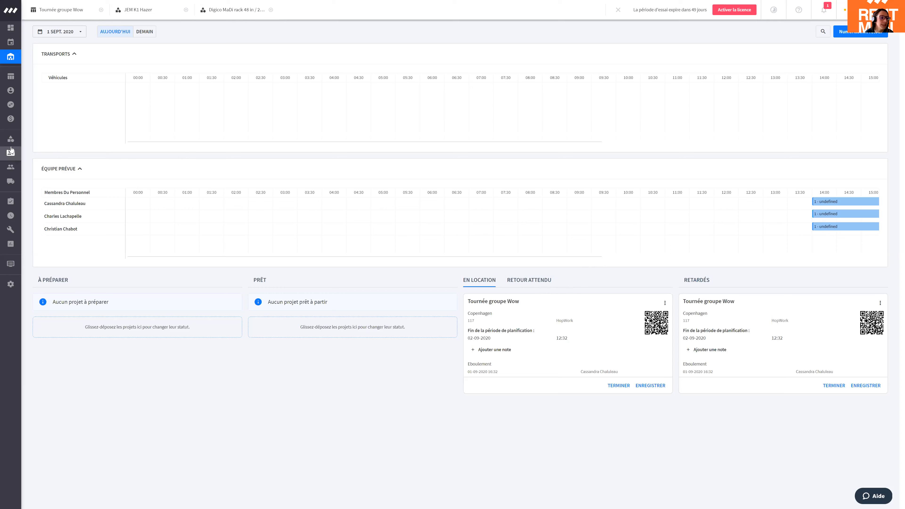
# Step: Open the Digico MaDi rack 48 in / 24 out from the equipment list and correct its current stock to 3
pyautogui.moveTo(10, 149)
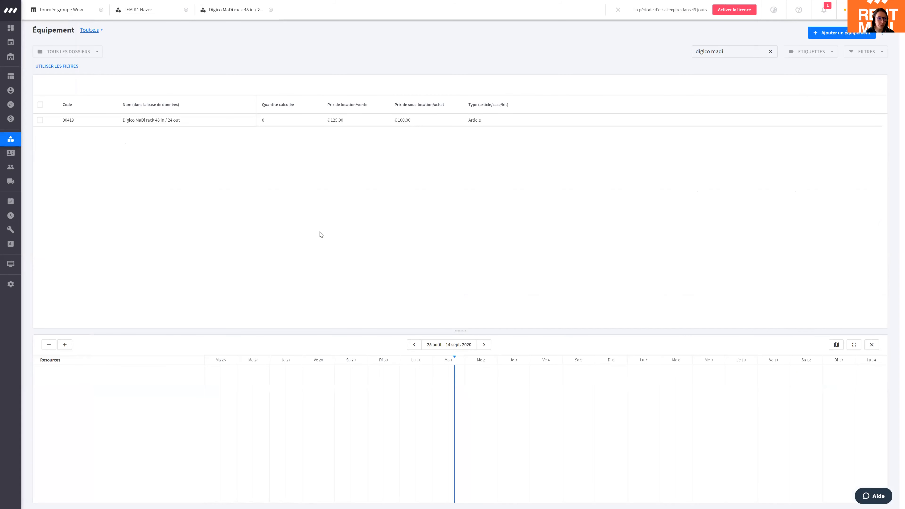
pyautogui.moveTo(129, 128)
pyautogui.click(129, 123)
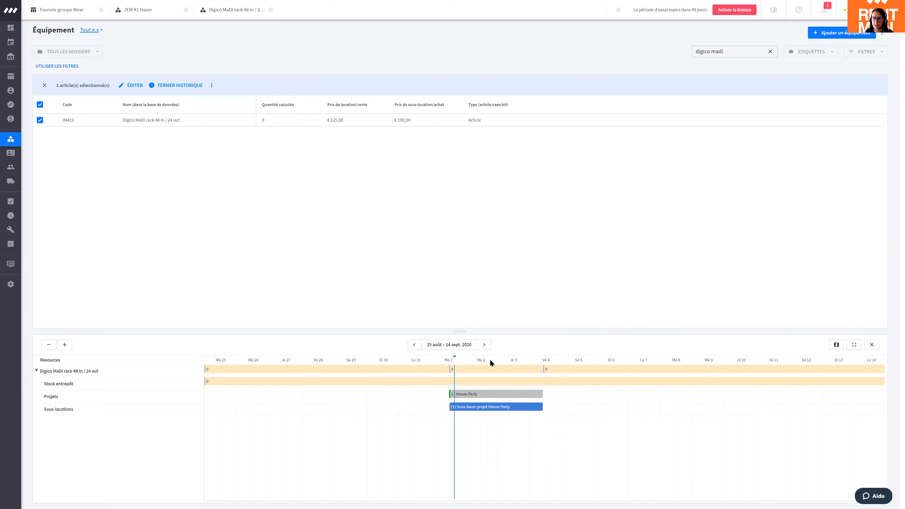
pyautogui.click(134, 123)
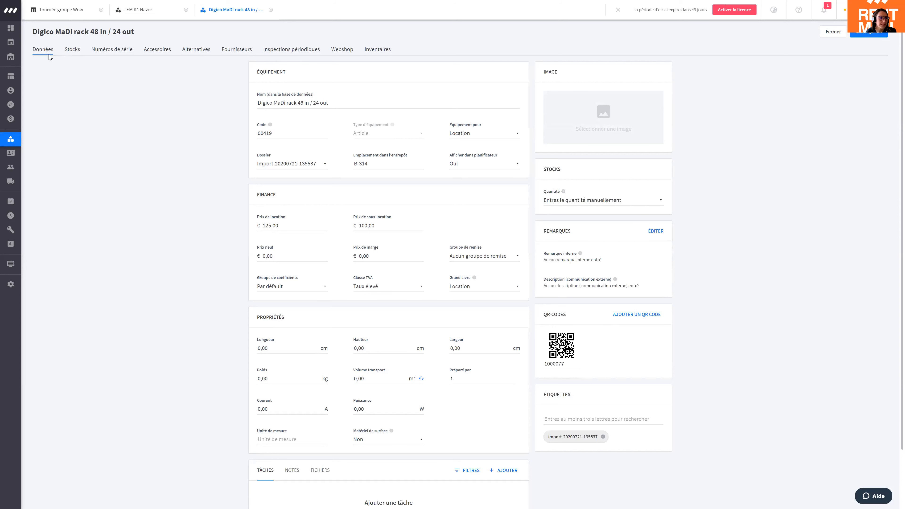
pyautogui.click(76, 51)
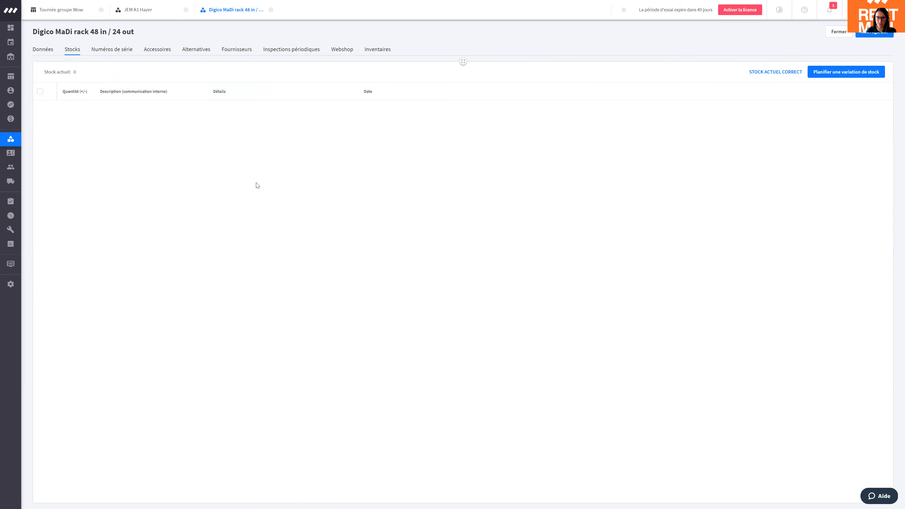
pyautogui.click(781, 73)
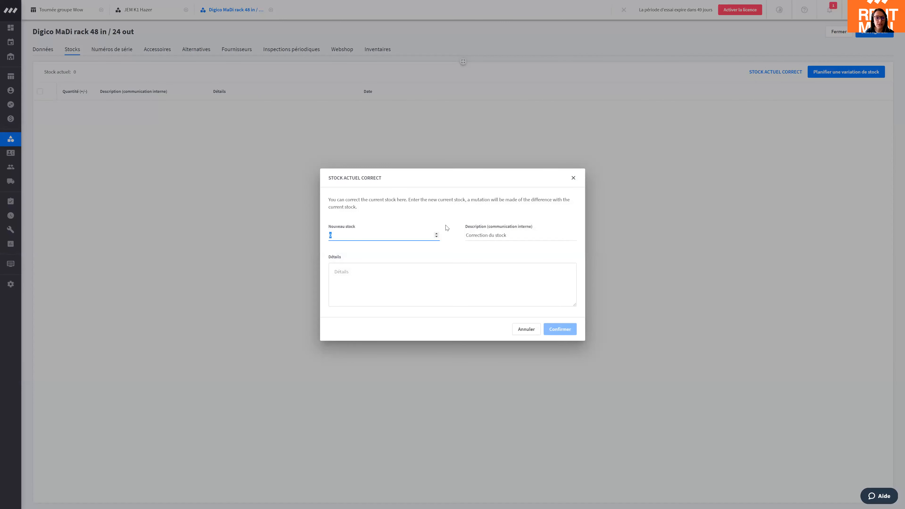
pyautogui.write('3')
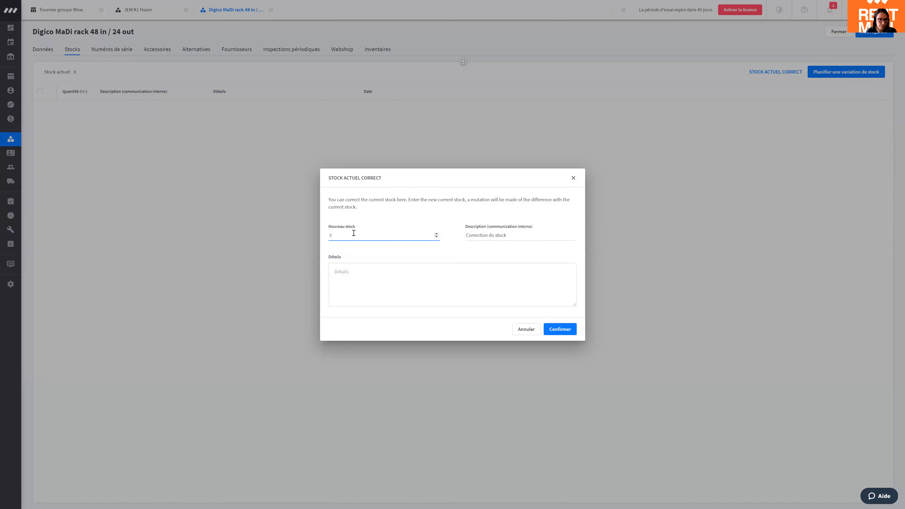
pyautogui.click(565, 329)
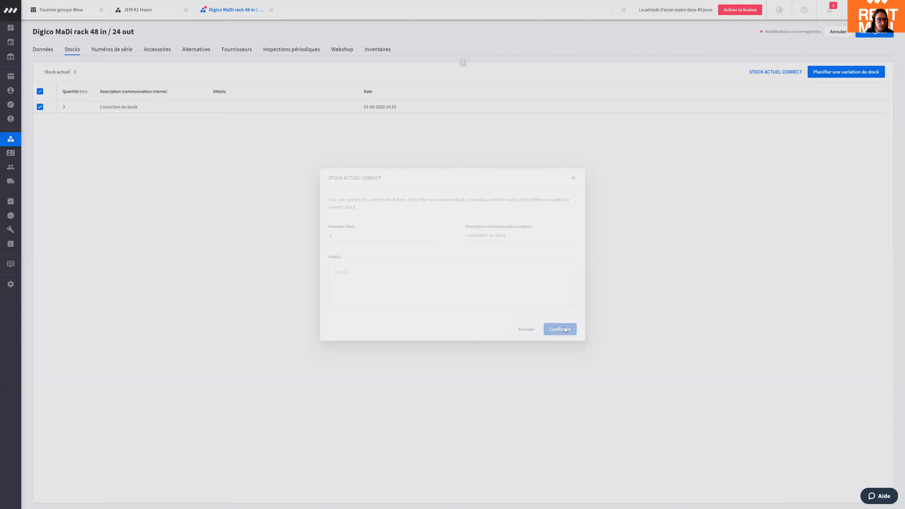
pyautogui.click(39, 108)
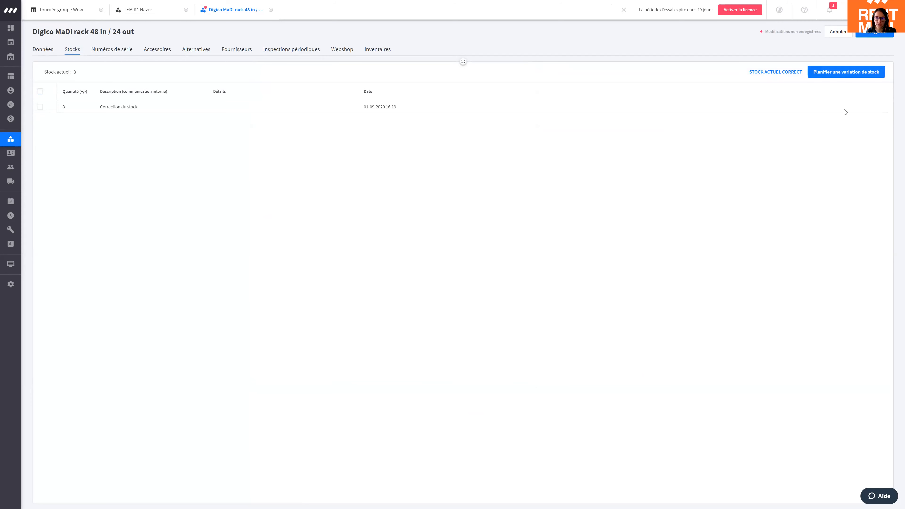
# Step: Plan a stock variation of 1 unit for 02/09/2020 for the Digico MaDi rack, and save the equipment record
pyautogui.click(864, 72)
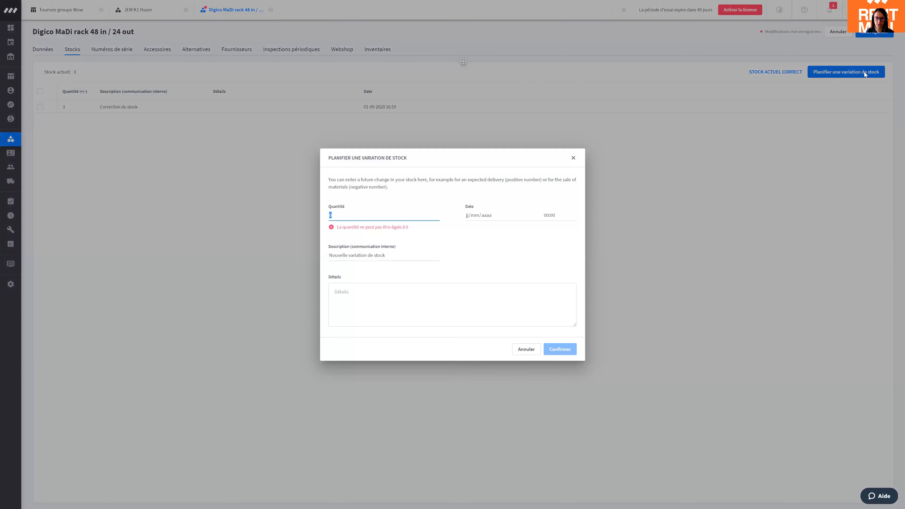
pyautogui.write('1')
pyautogui.click(490, 216)
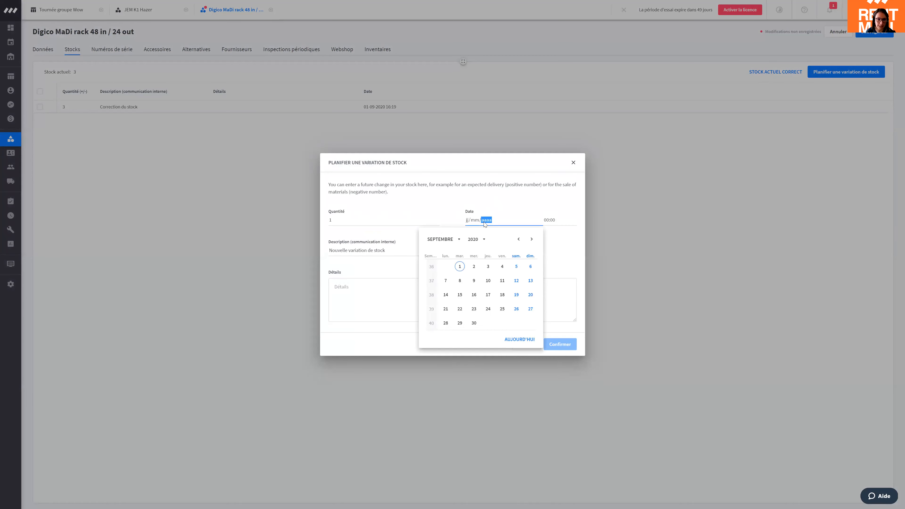
pyautogui.click(476, 267)
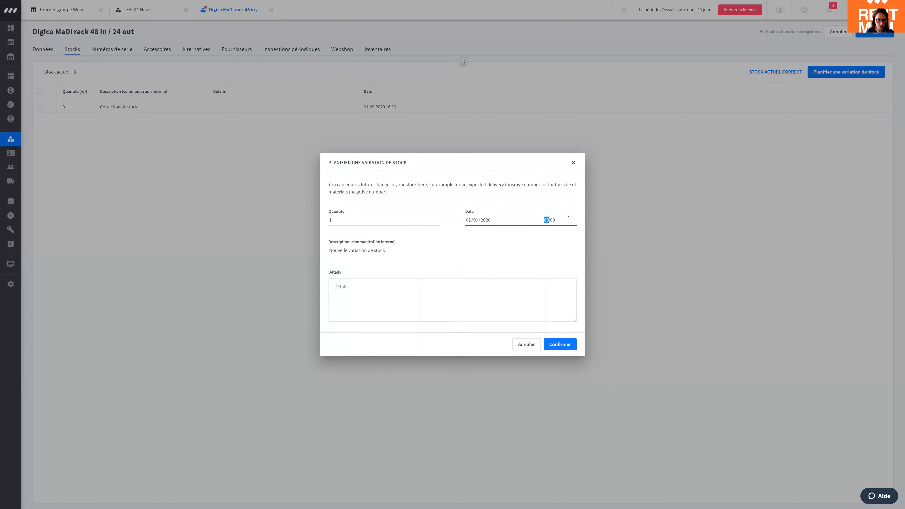
pyautogui.click(389, 250)
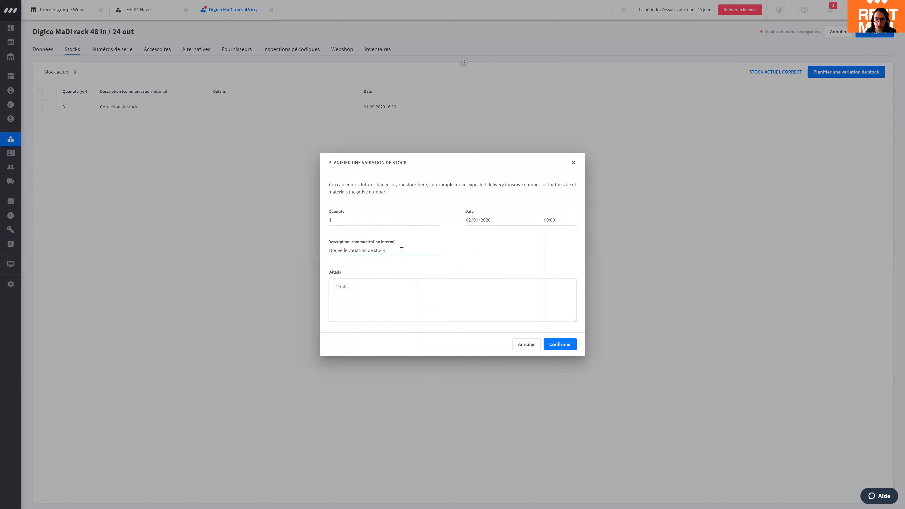
pyautogui.click(380, 288)
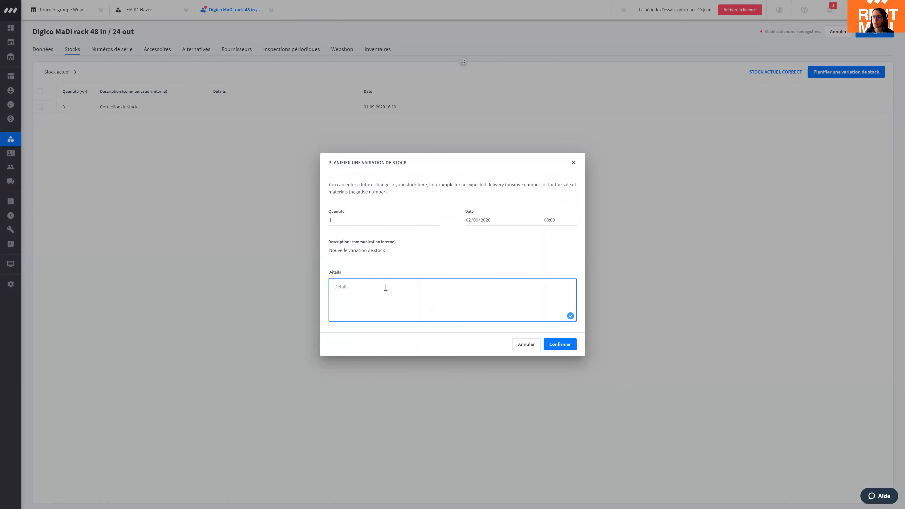
pyautogui.click(546, 343)
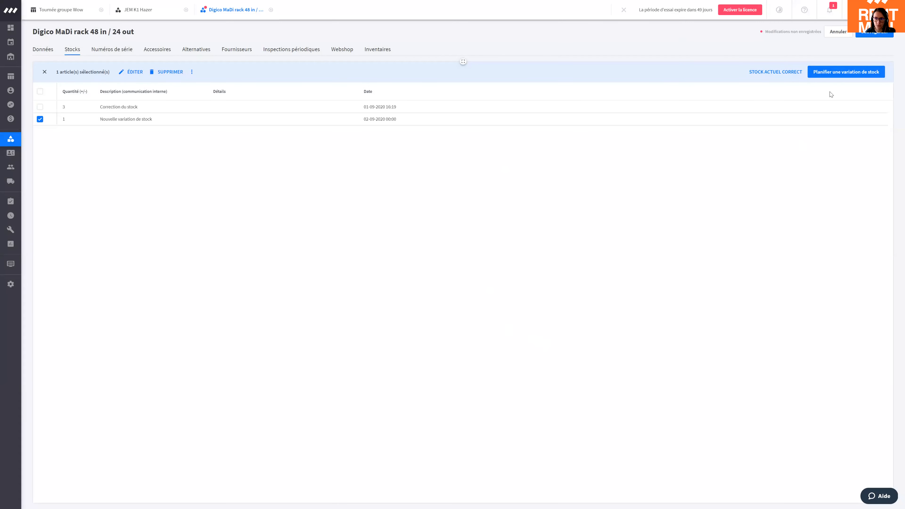
pyautogui.click(871, 37)
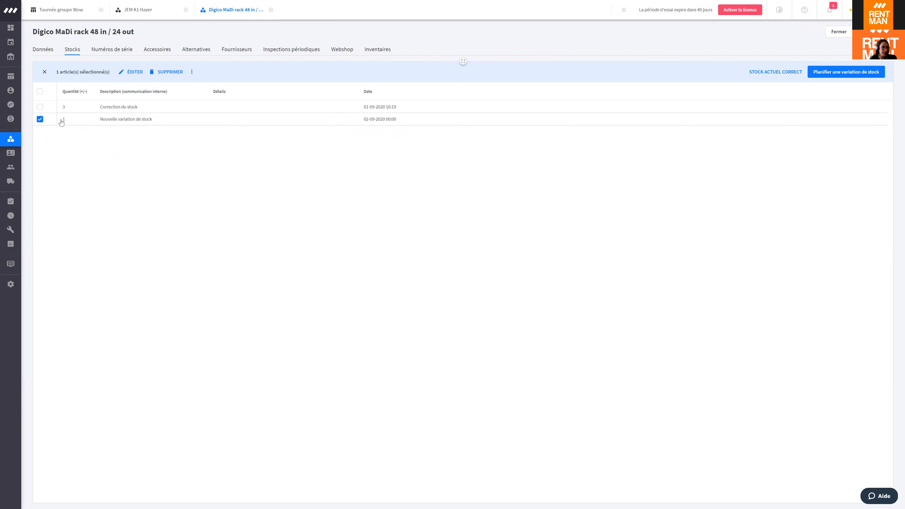
# Step: Return to the equipment list and examine the stock modifications in the Digico MaDi rack's availability timeline
pyautogui.click(10, 141)
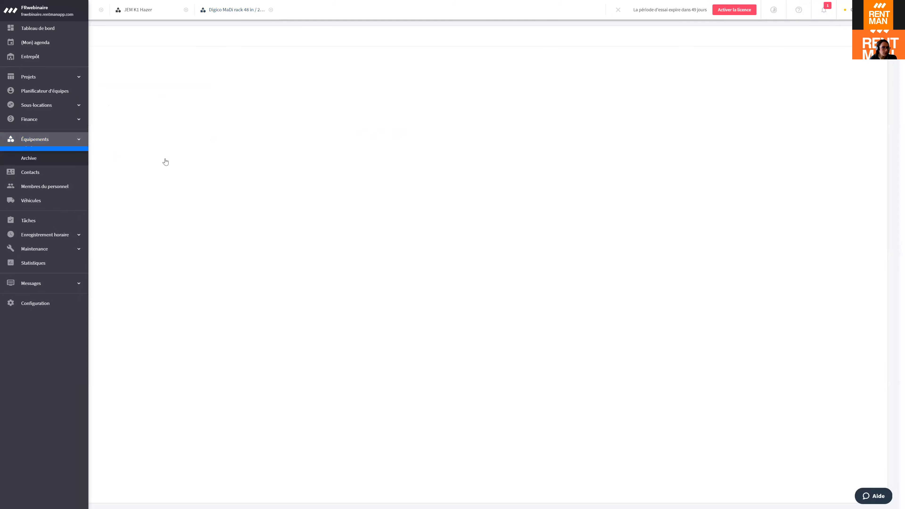
pyautogui.click(188, 119)
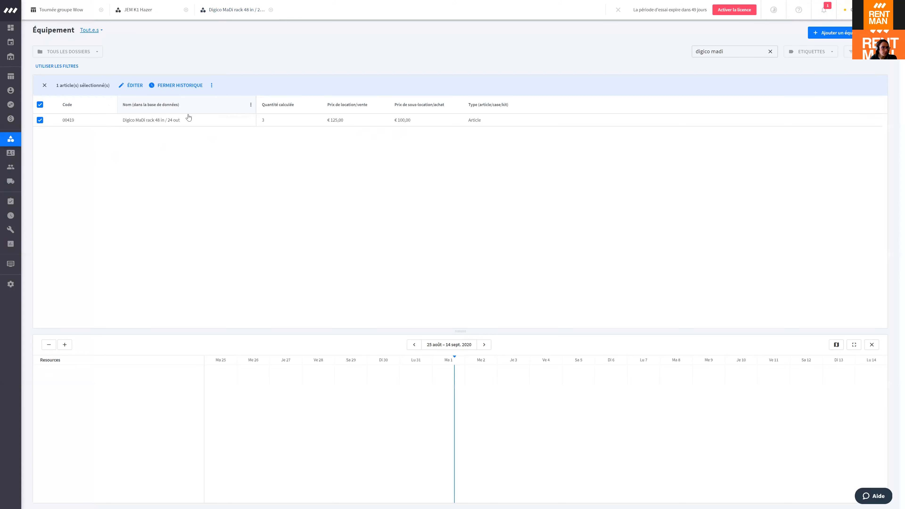
pyautogui.moveTo(469, 395)
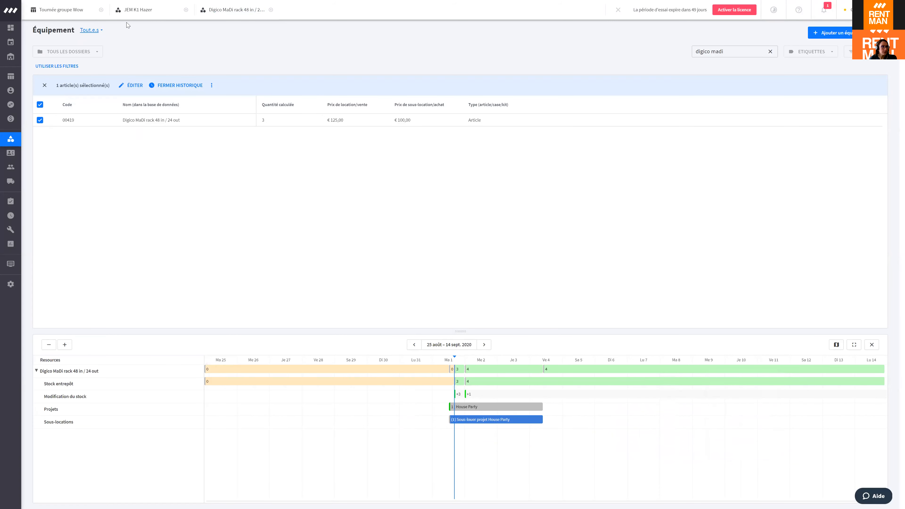
# Step: Reopen the Digico MaDi rack's stock records, plan a stock variation of 3 units for 22/09/2020, and save the record
pyautogui.click(134, 86)
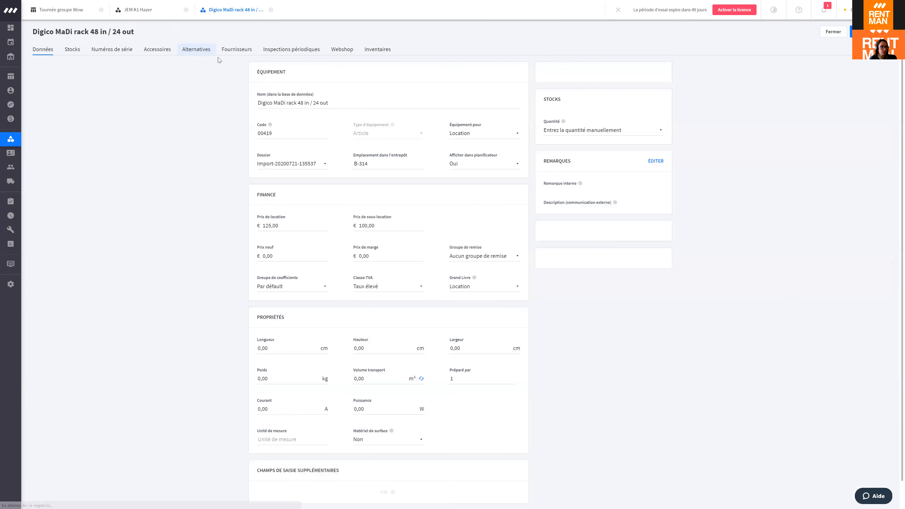
pyautogui.click(75, 50)
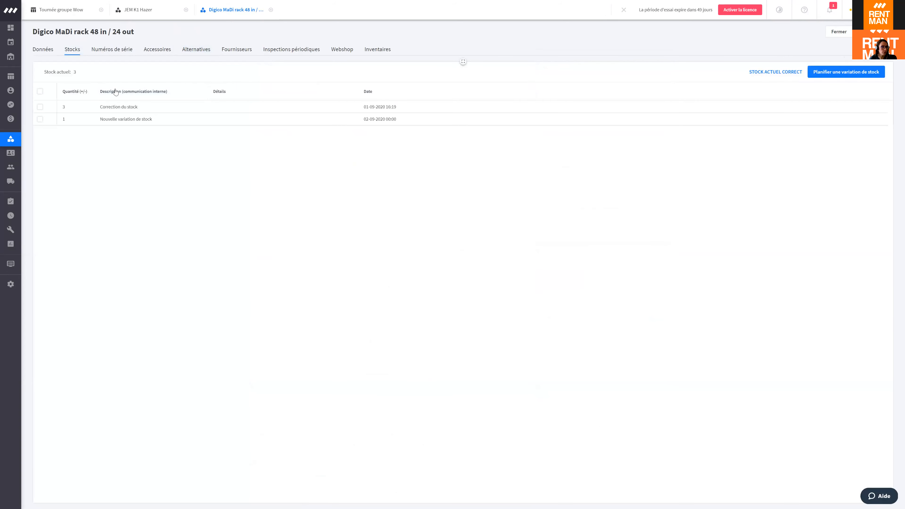
pyautogui.click(846, 71)
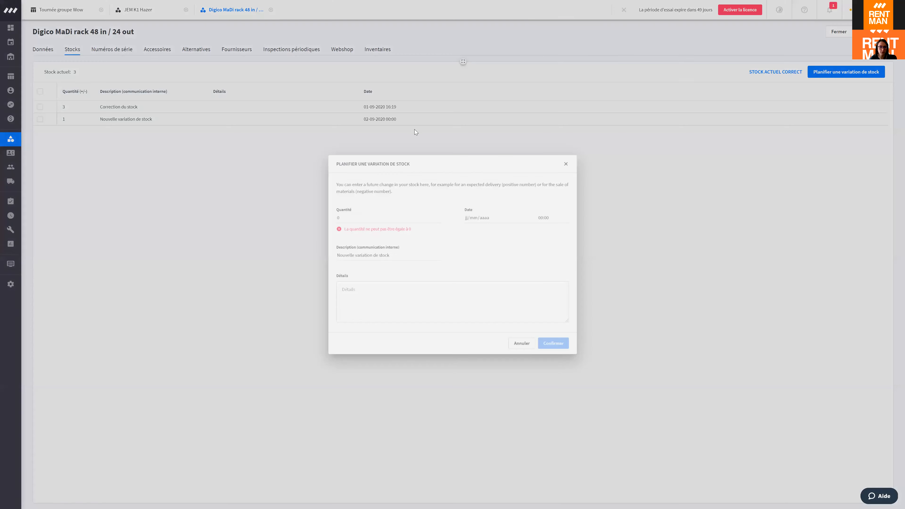
pyautogui.write('3')
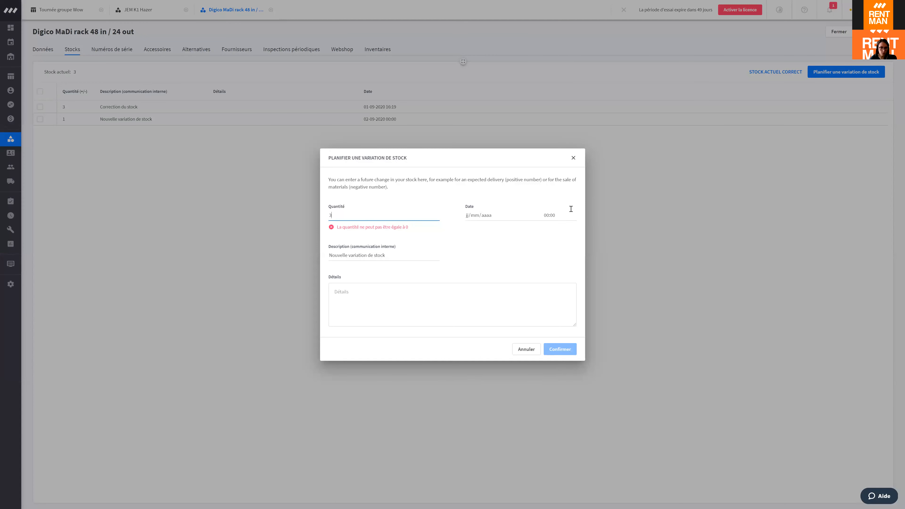
pyautogui.click(474, 218)
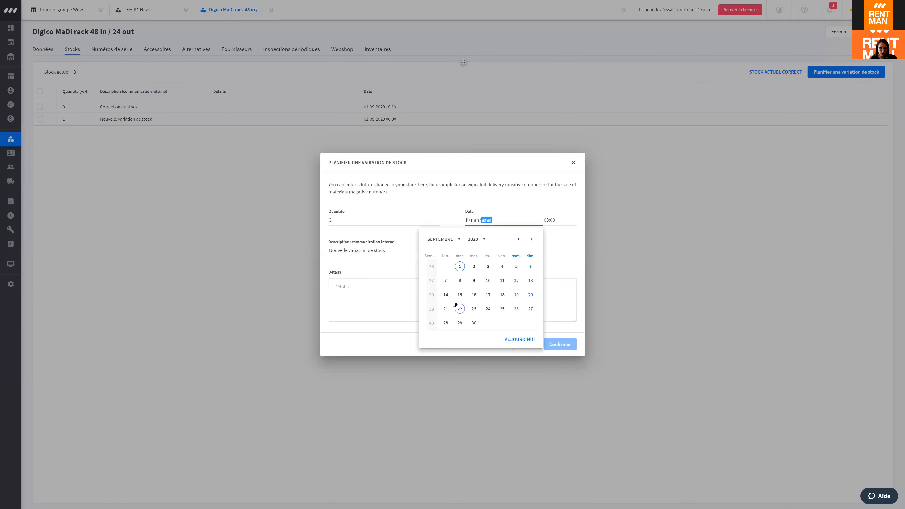
pyautogui.click(459, 309)
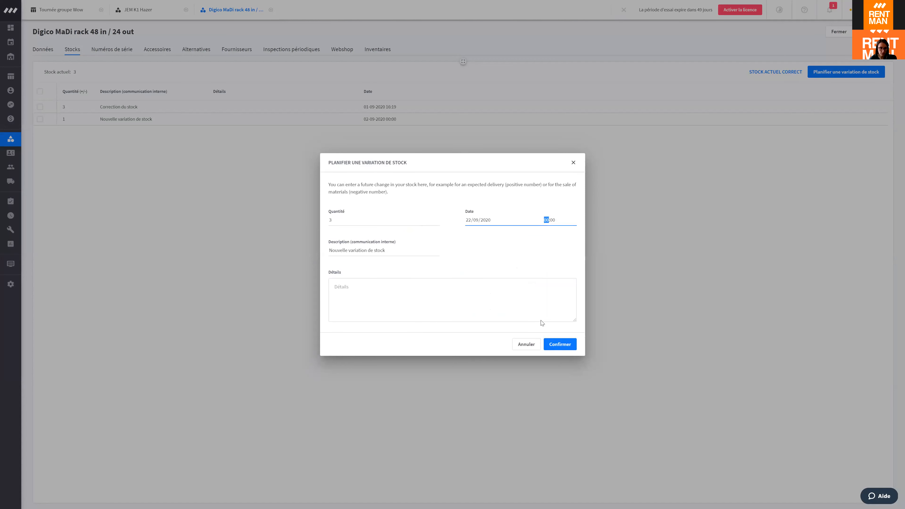
pyautogui.click(555, 343)
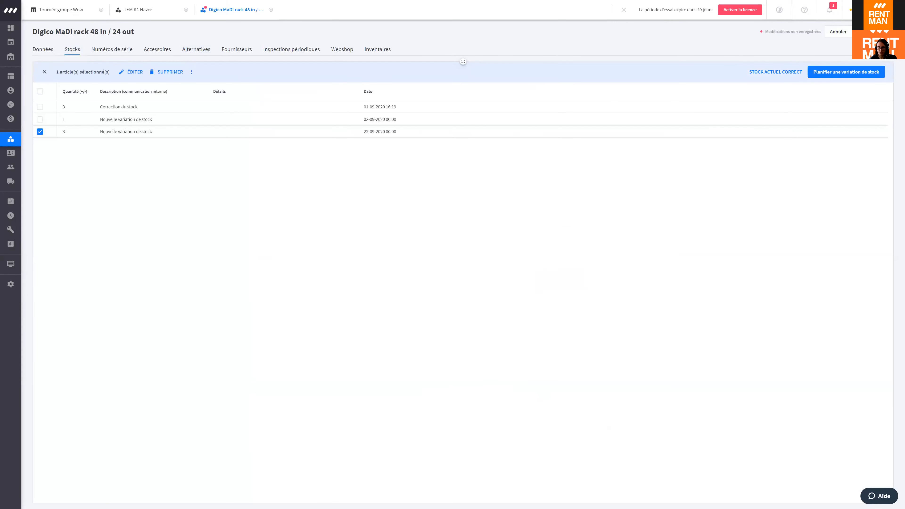
# Step: Return to the equipment list and examine the Digico MaDi rack's availability timeline for 15 September to 5 October 2020
pyautogui.click(11, 138)
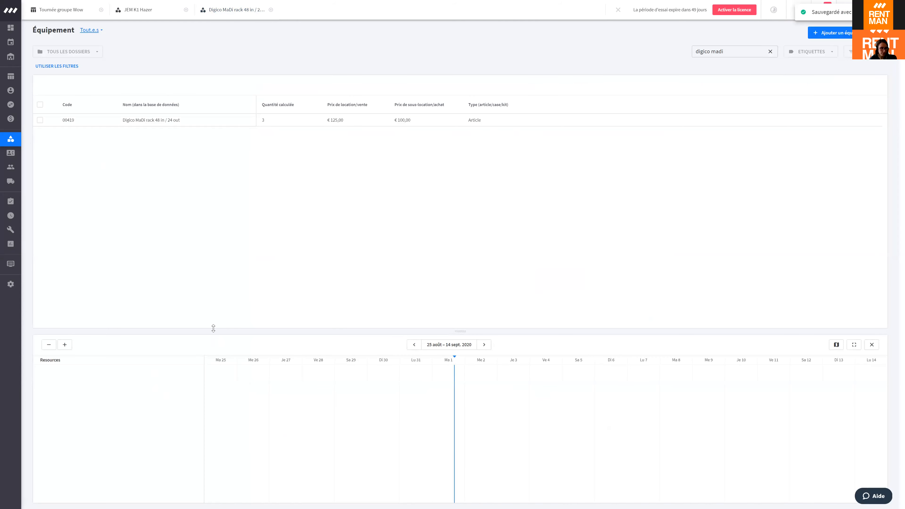
pyautogui.click(58, 119)
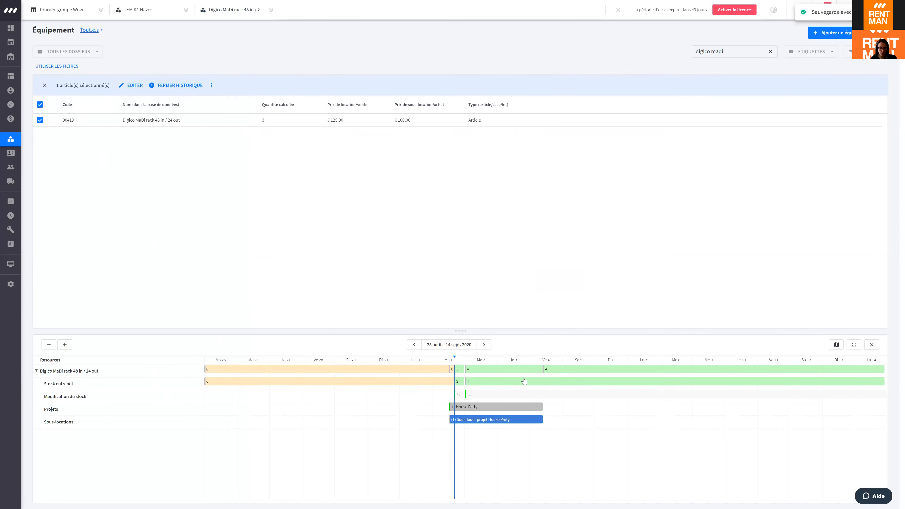
pyautogui.click(485, 344)
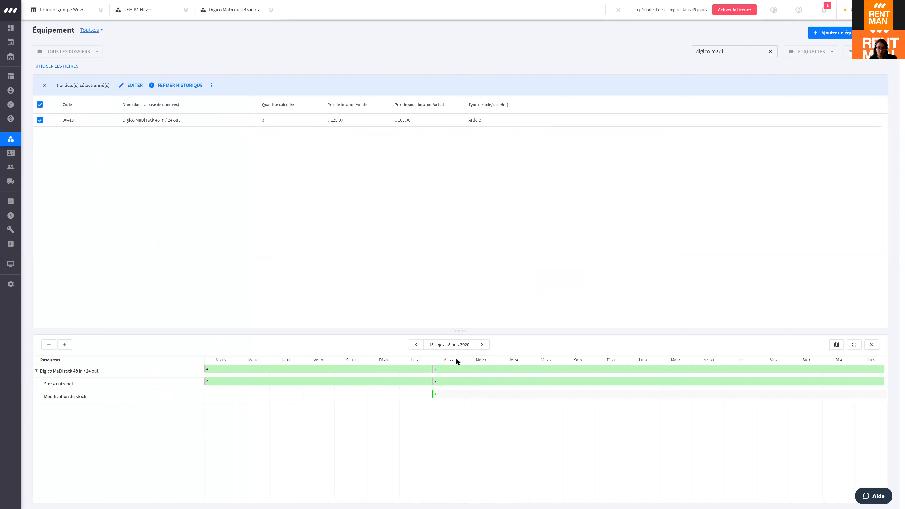
pyautogui.moveTo(438, 379)
# Step: Reopen the Digico MaDi rack's stock records, plan a stock variation of -1 unit for 03/09/2020, and save the record
pyautogui.click(137, 85)
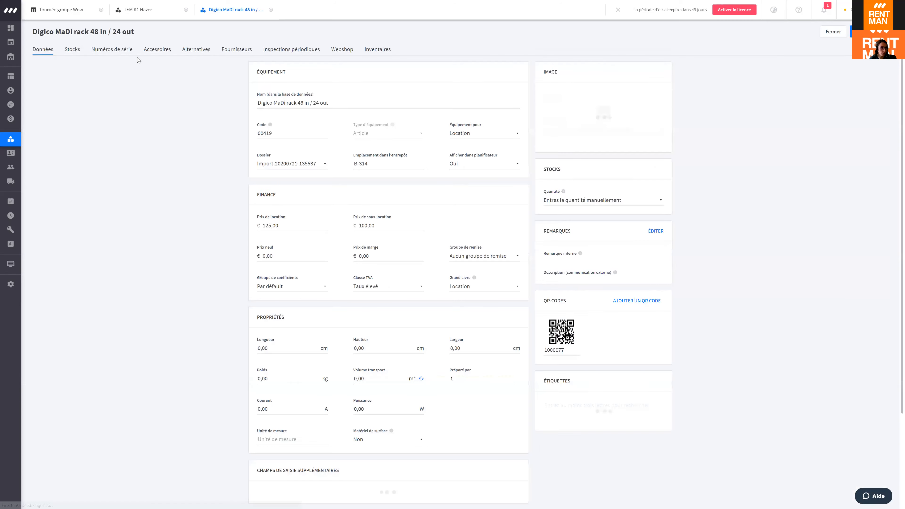
pyautogui.click(72, 50)
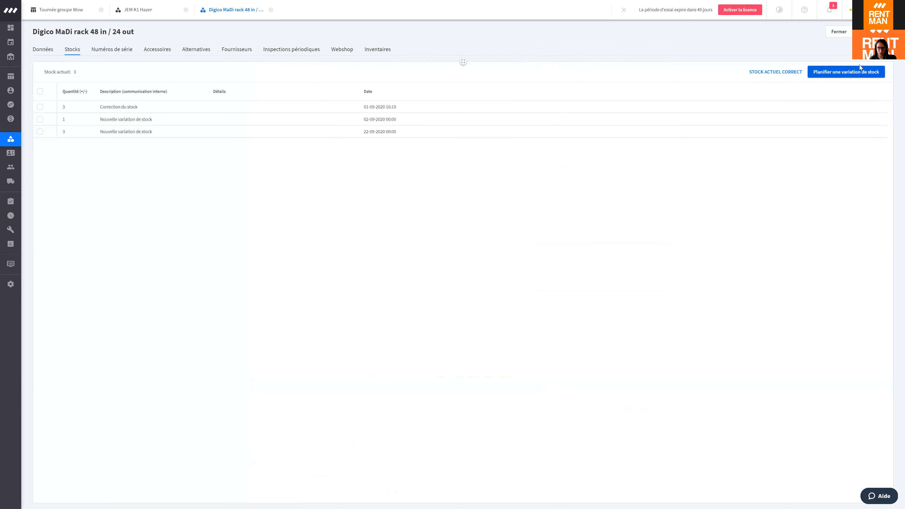
pyautogui.click(844, 73)
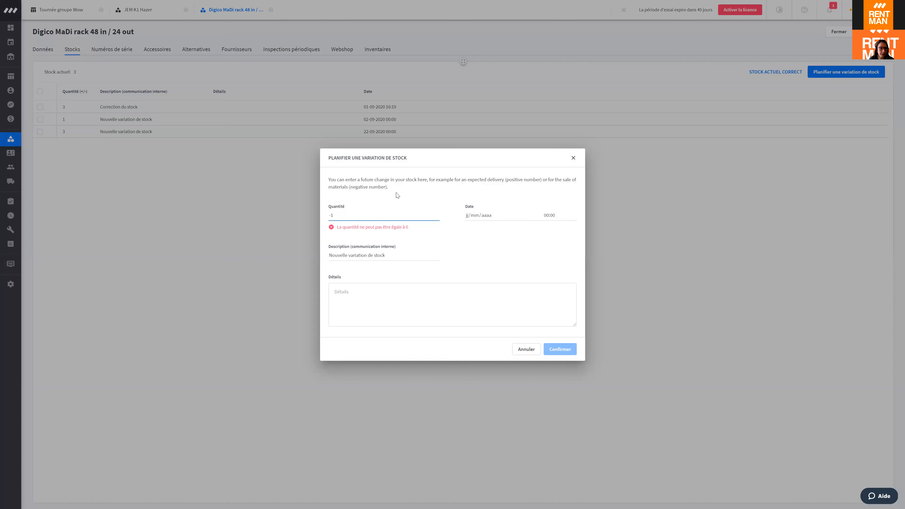
pyautogui.click(486, 218)
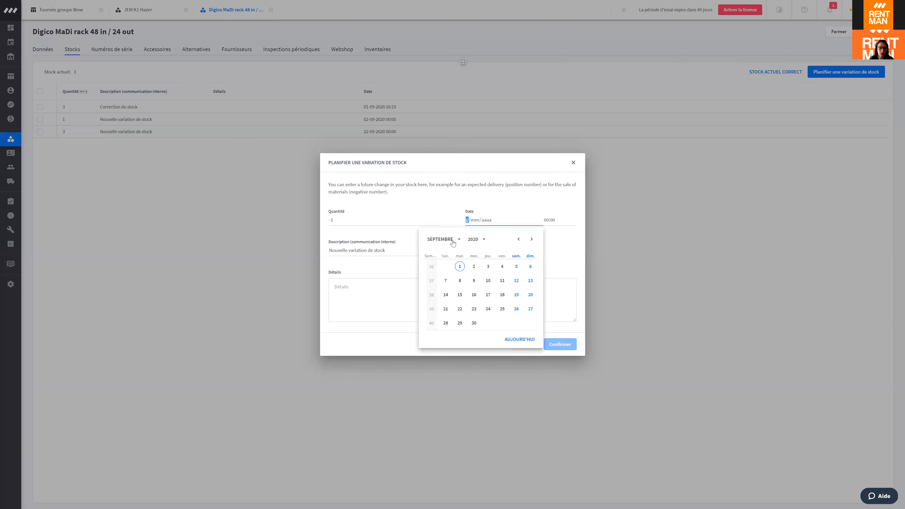
pyautogui.click(484, 267)
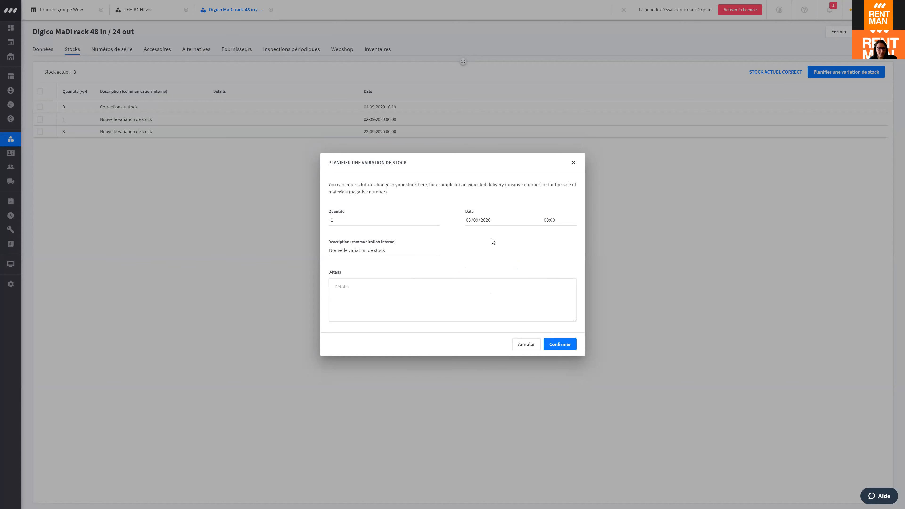
pyautogui.click(561, 346)
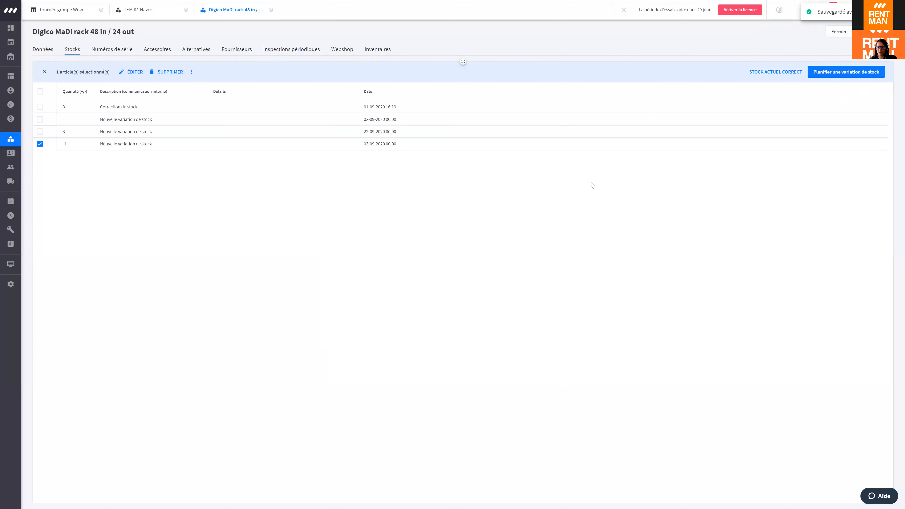
# Step: Return to the equipment list and examine the Digico MaDi rack's availability timeline for September and October 2020
pyautogui.click(12, 142)
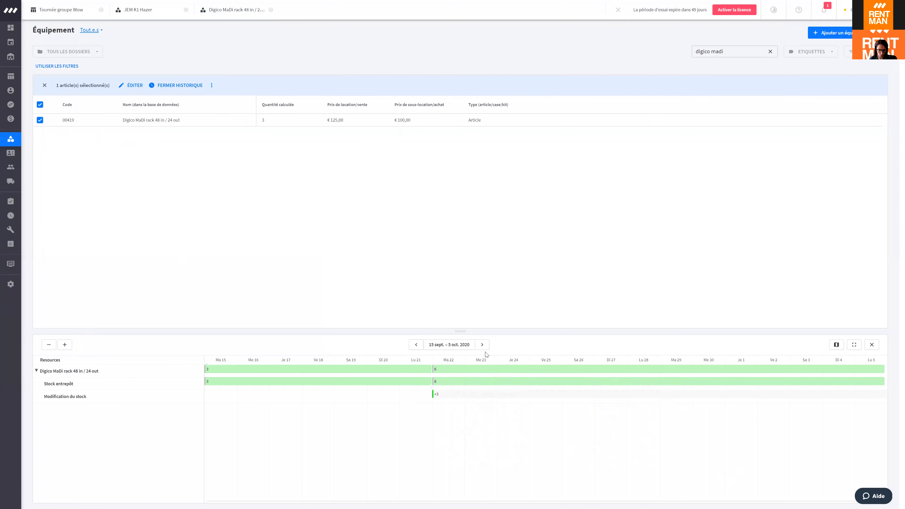
pyautogui.click(482, 345)
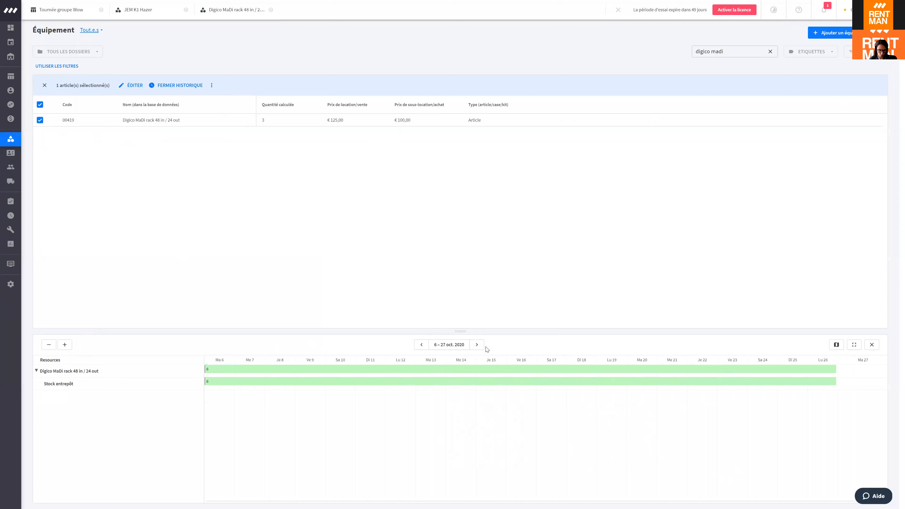
pyautogui.click(419, 345)
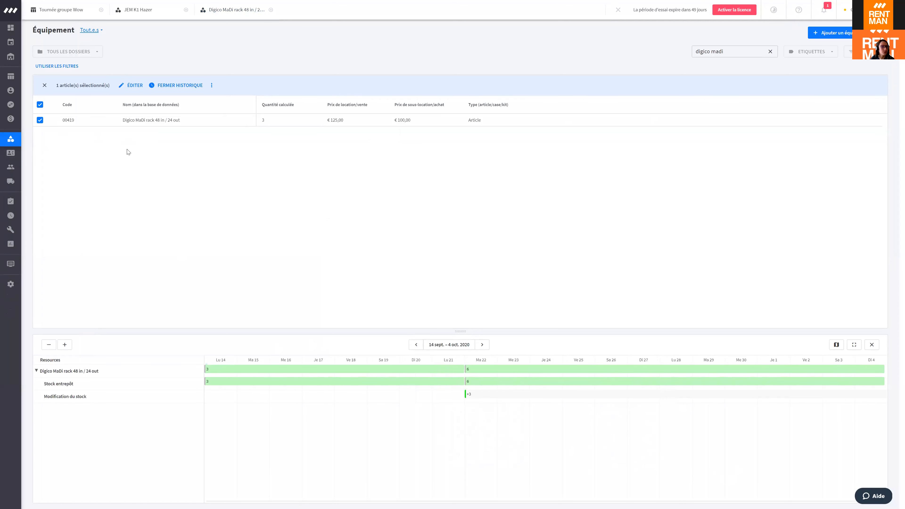
# Step: Open the Digico MaDi rack's record and set its stock quantity to be calculated from serial numbers, accepting removal of future stock movements
pyautogui.click(83, 123)
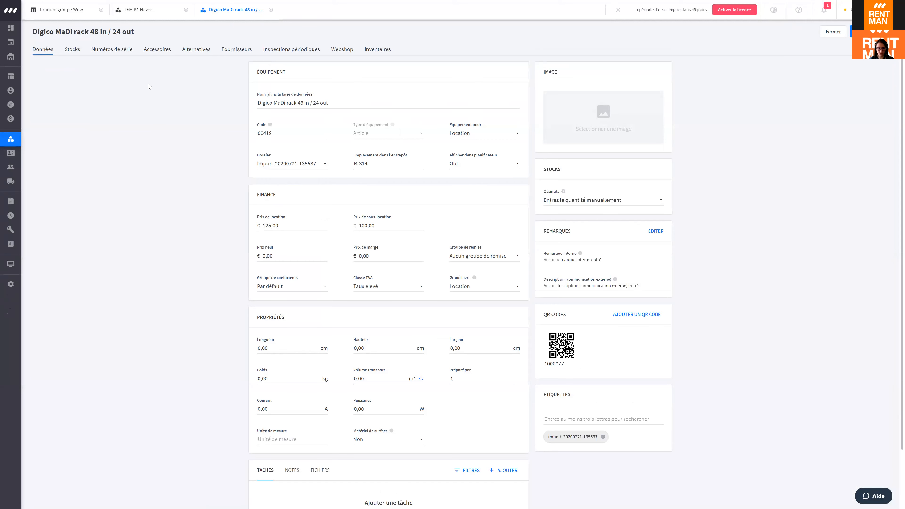
pyautogui.click(587, 203)
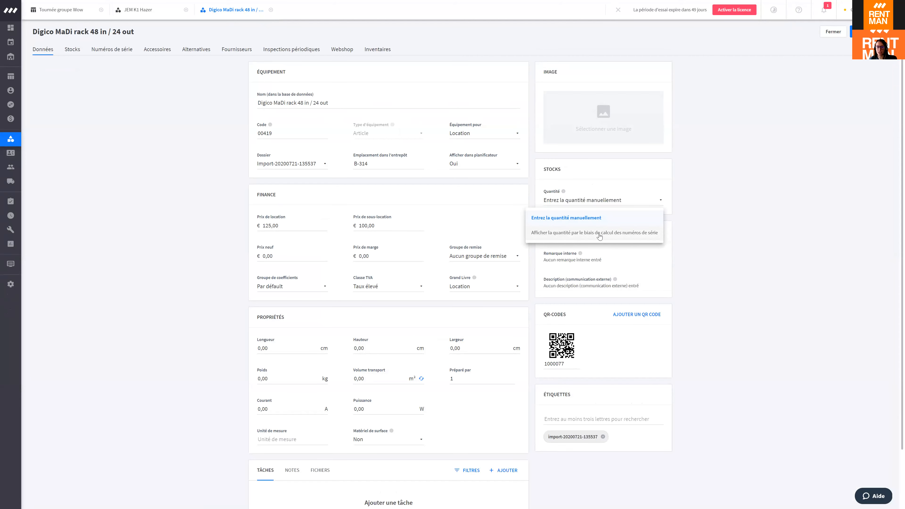
pyautogui.click(612, 237)
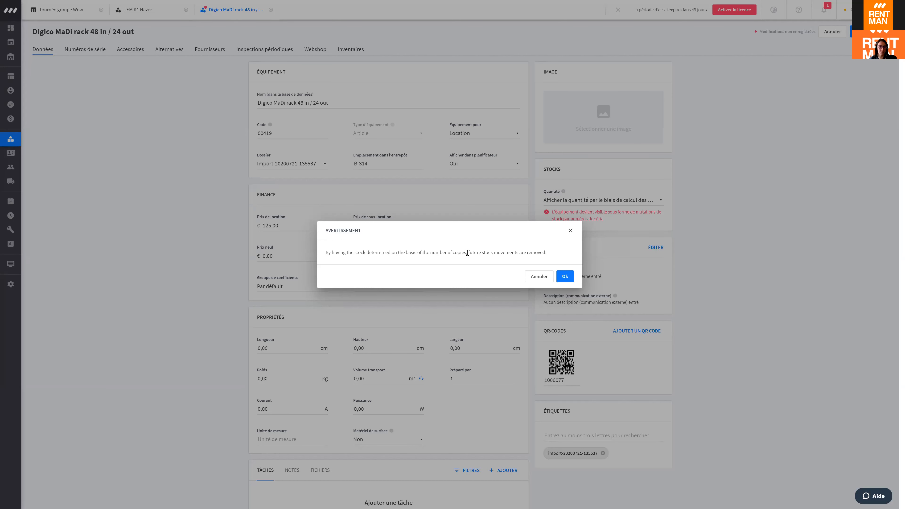
pyautogui.click(565, 277)
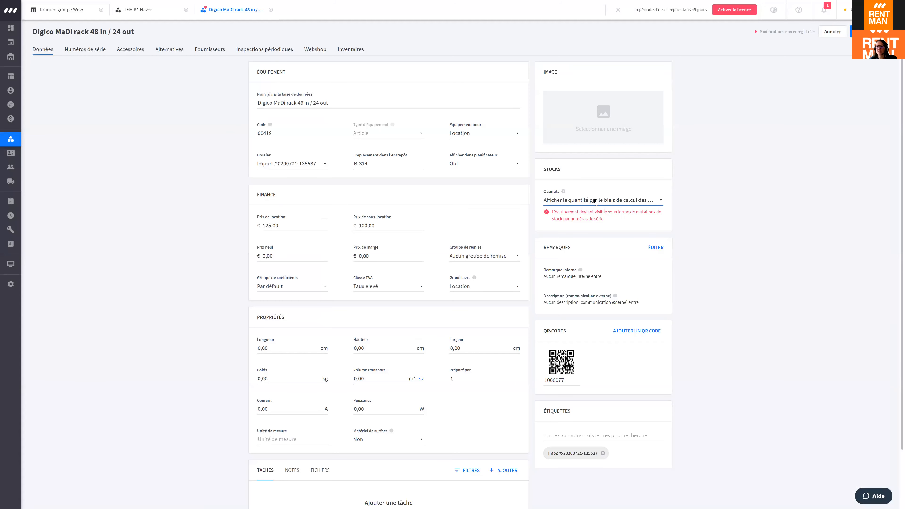
# Step: Add serial number 00115 to the Digico MaDi rack
pyautogui.click(85, 51)
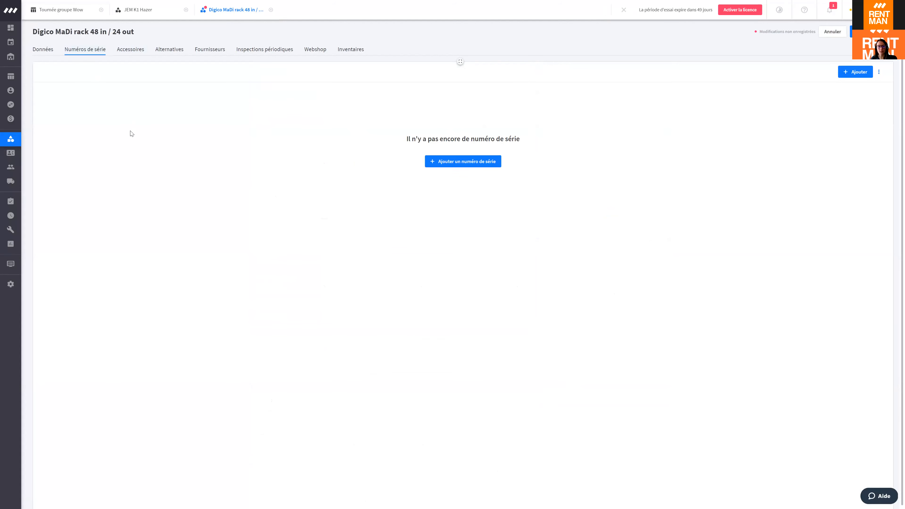
pyautogui.click(451, 159)
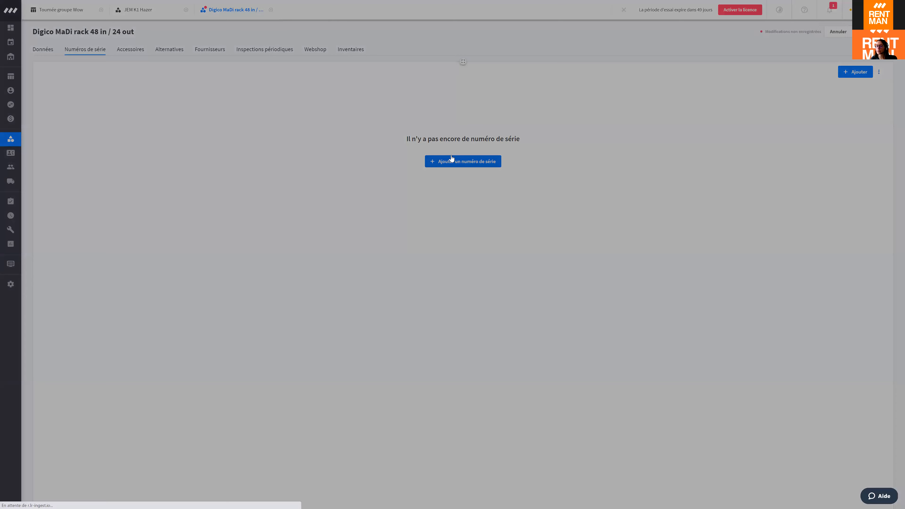
pyautogui.click(476, 67)
pyautogui.write('00115')
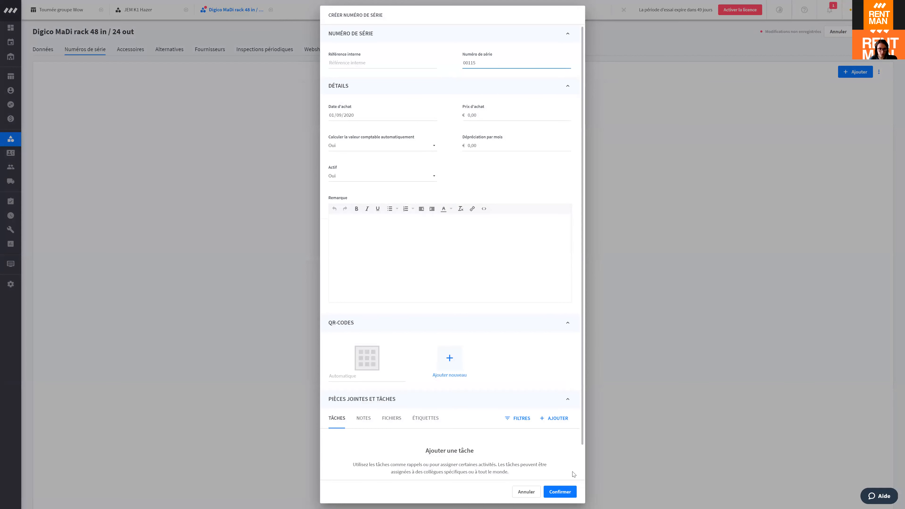
pyautogui.click(559, 491)
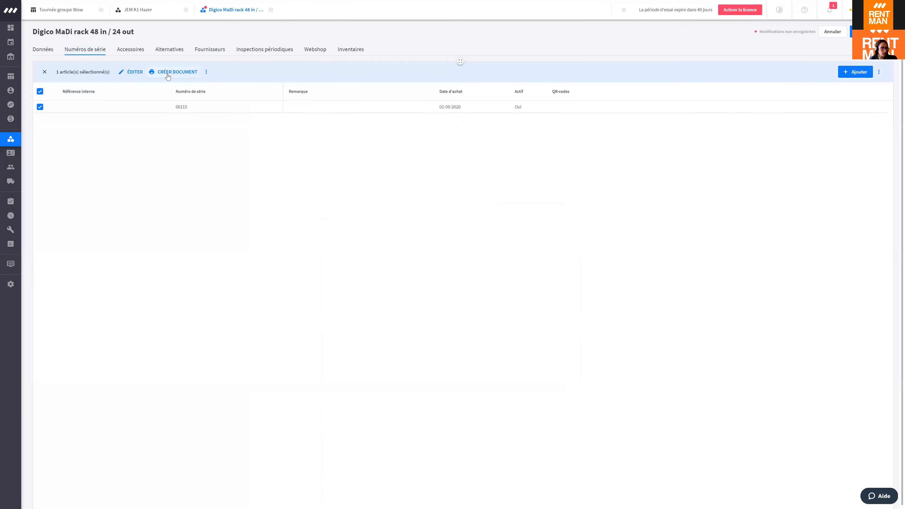
# Step: Add serial number 00667 to the Digico MaDi rack and save the equipment record
pyautogui.click(855, 71)
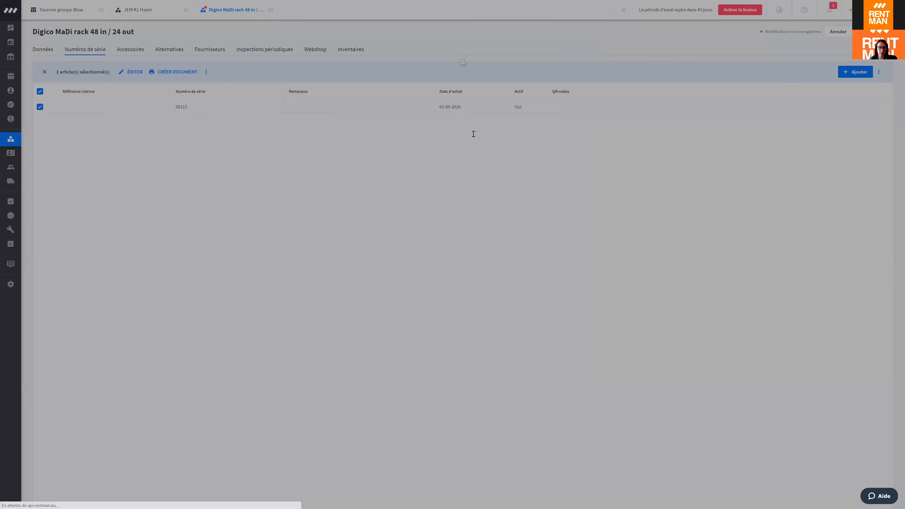
pyautogui.click(485, 62)
pyautogui.write('00667')
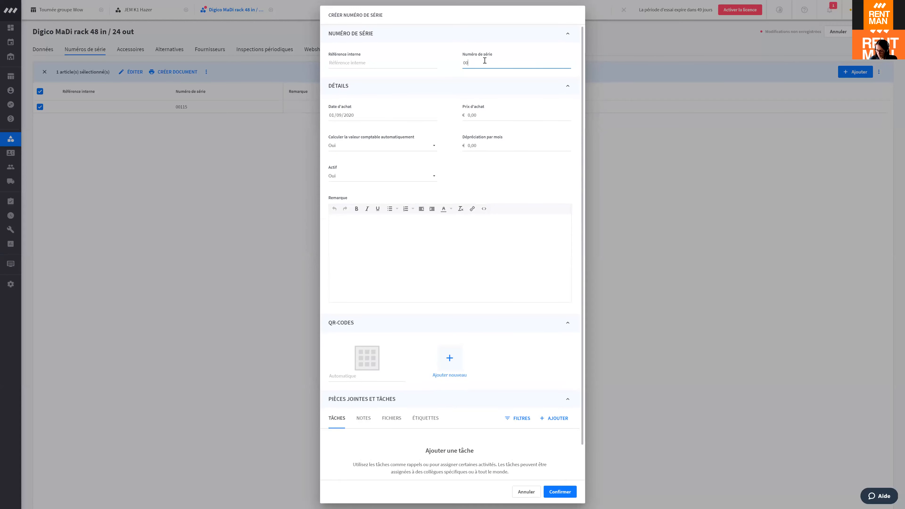
pyautogui.click(569, 493)
pyautogui.click(869, 32)
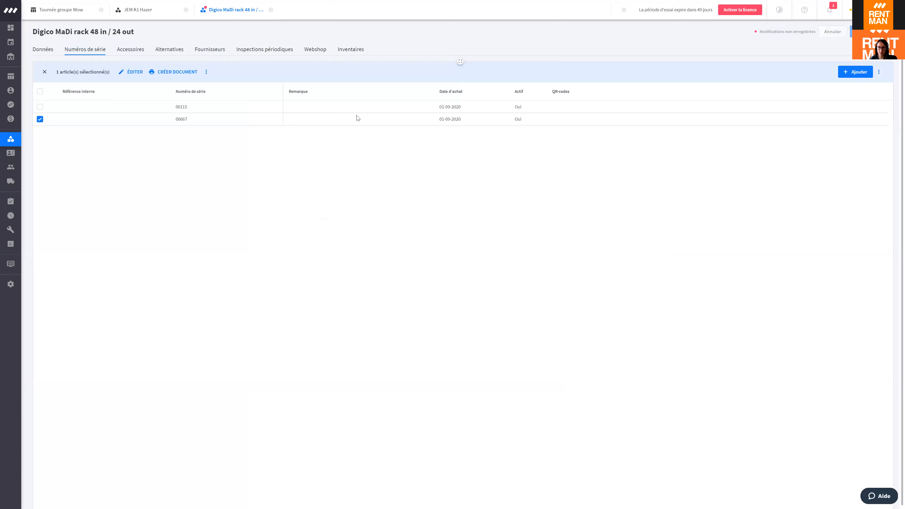
# Step: Check the Digico MaDi rack's availability timeline in the equipment list, and reopen its serial number records
pyautogui.click(7, 139)
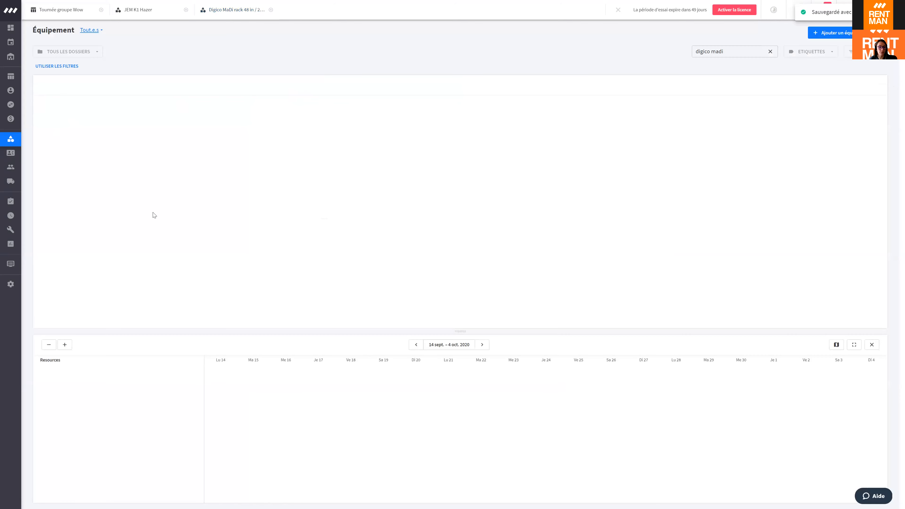
pyautogui.click(78, 121)
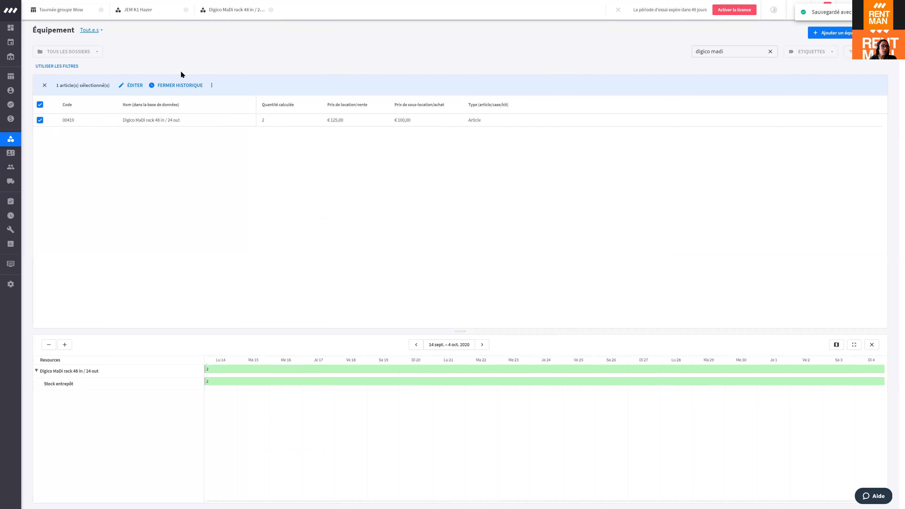
pyautogui.doubleClick(154, 121)
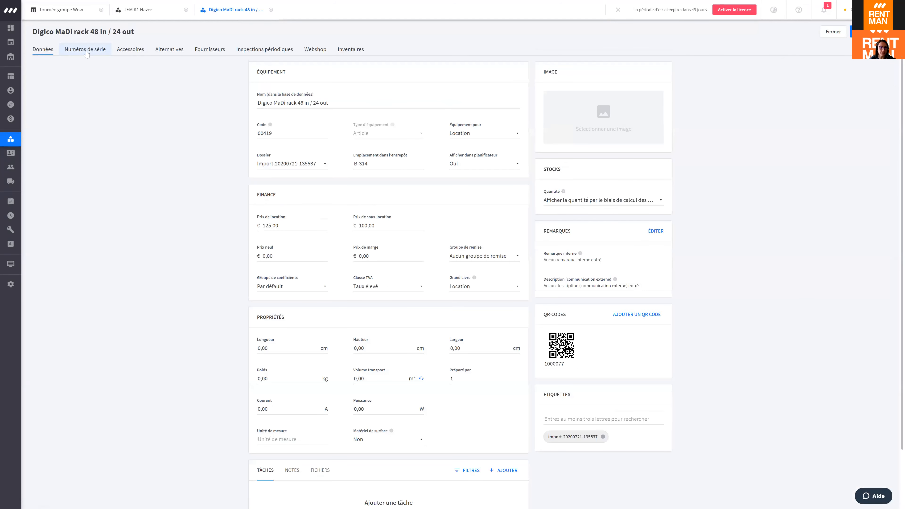
pyautogui.click(86, 52)
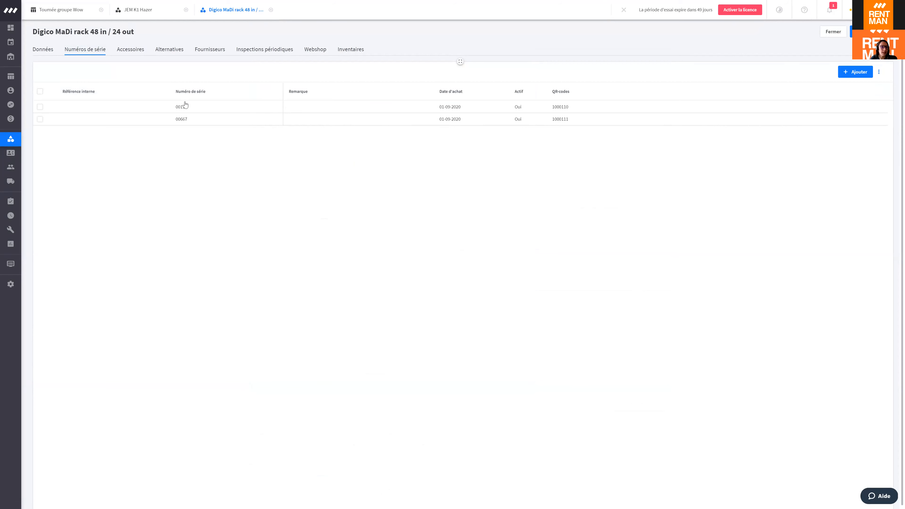
# Step: View the modification history of serial number 00115 and review the other actions available for it
pyautogui.click(183, 109)
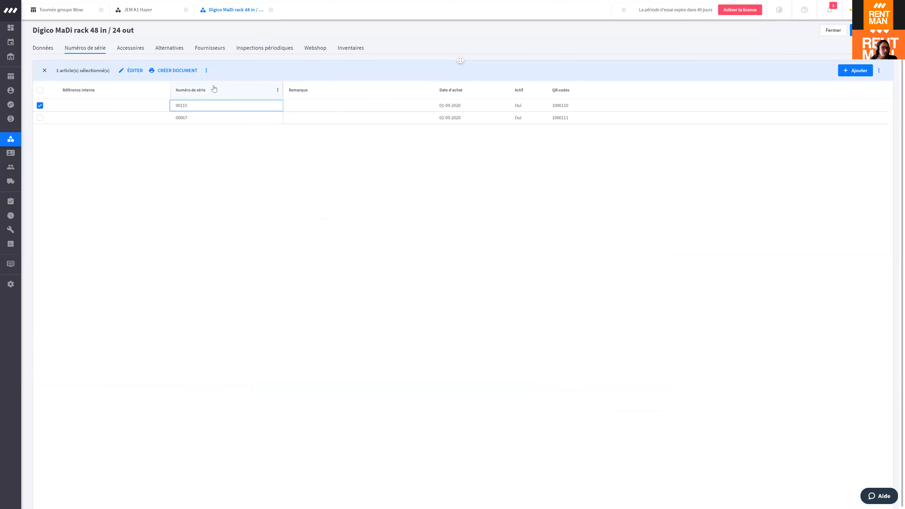
pyautogui.click(206, 71)
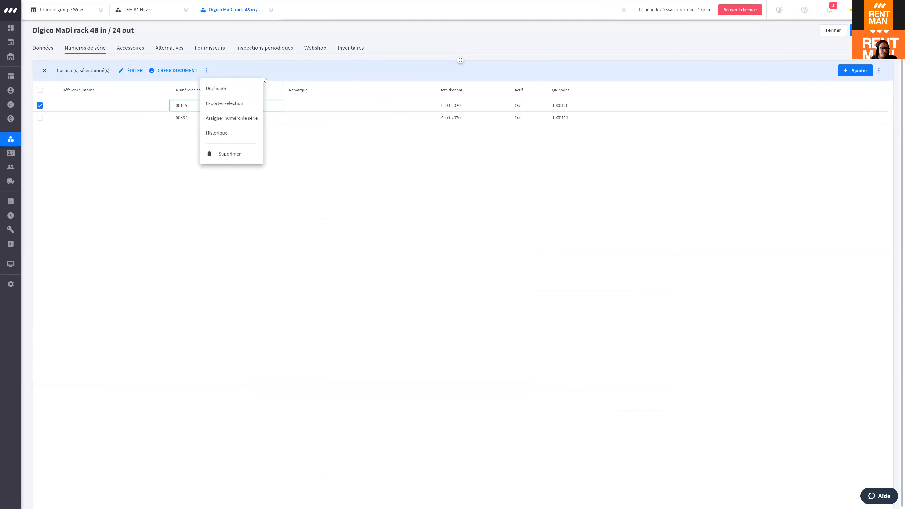
pyautogui.click(221, 134)
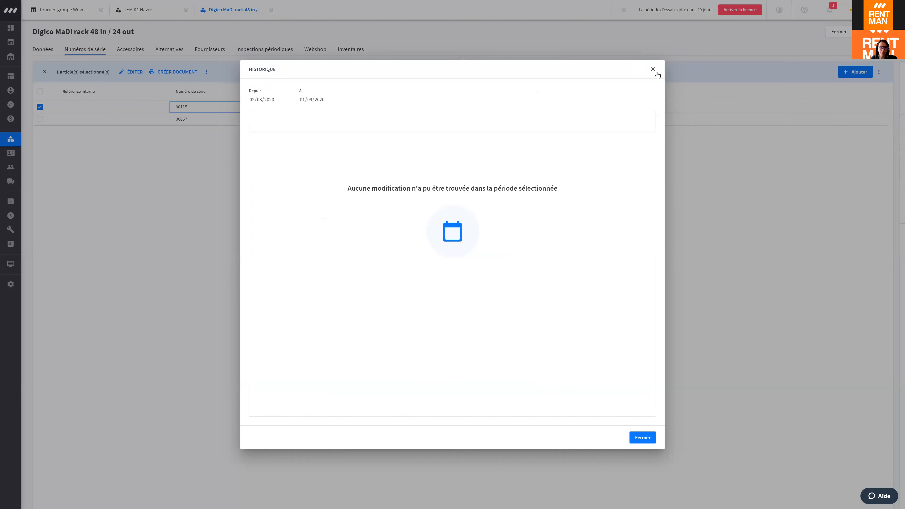
pyautogui.press('Escape')
pyautogui.click(206, 71)
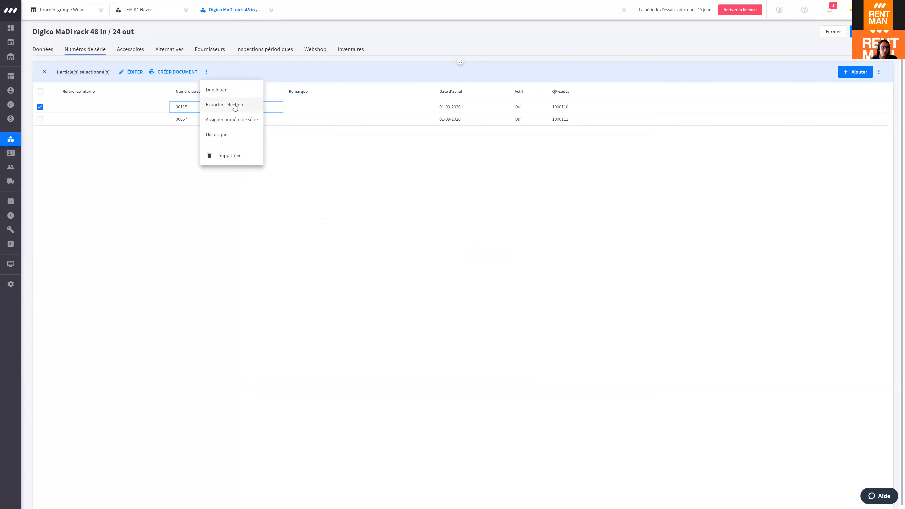
pyautogui.click(472, 188)
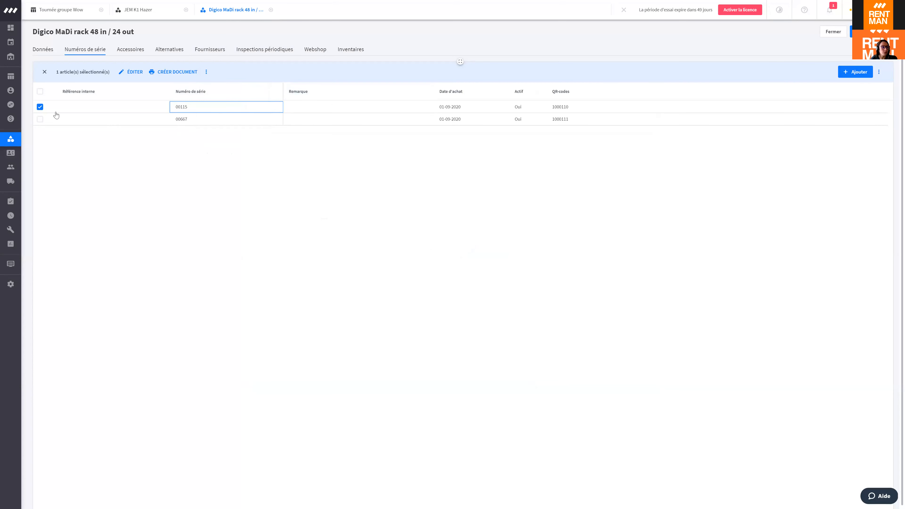
# Step: Return to the equipment list and review the additional actions available for the Digico MaDi rack
pyautogui.click(16, 138)
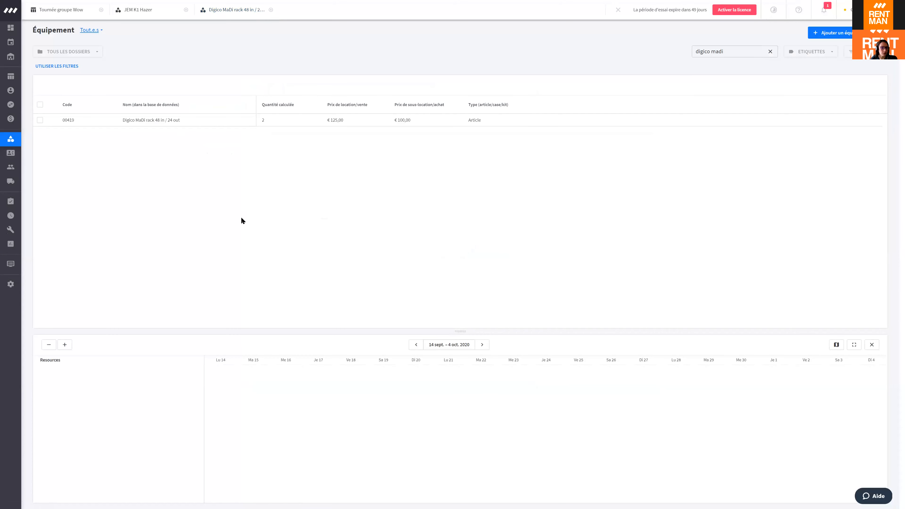
pyautogui.click(190, 124)
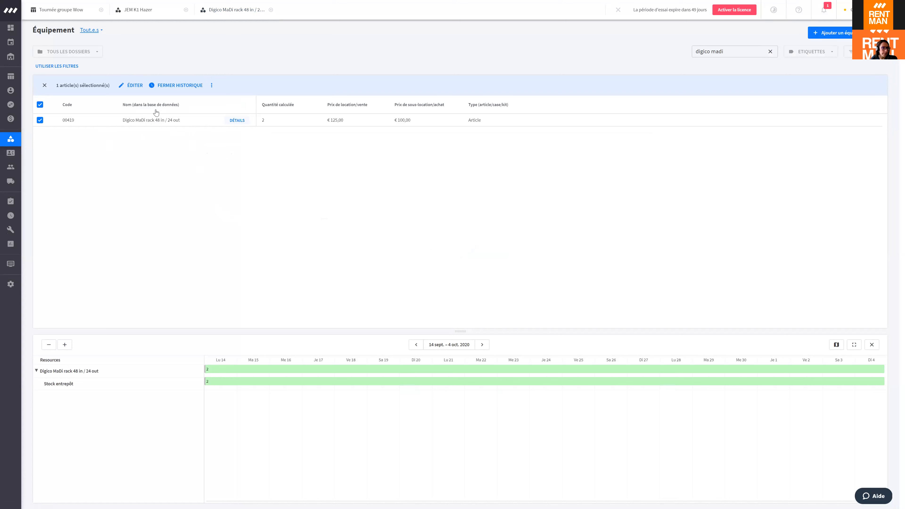
pyautogui.click(211, 85)
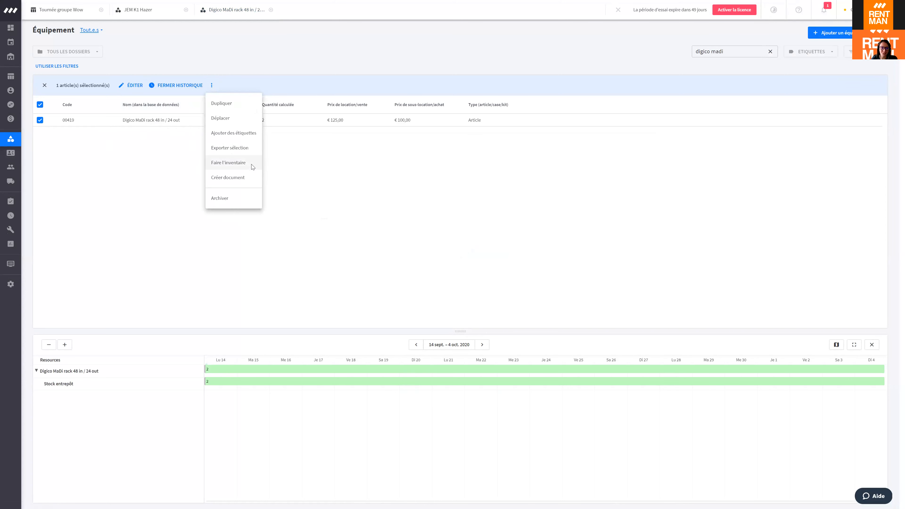
pyautogui.click(167, 169)
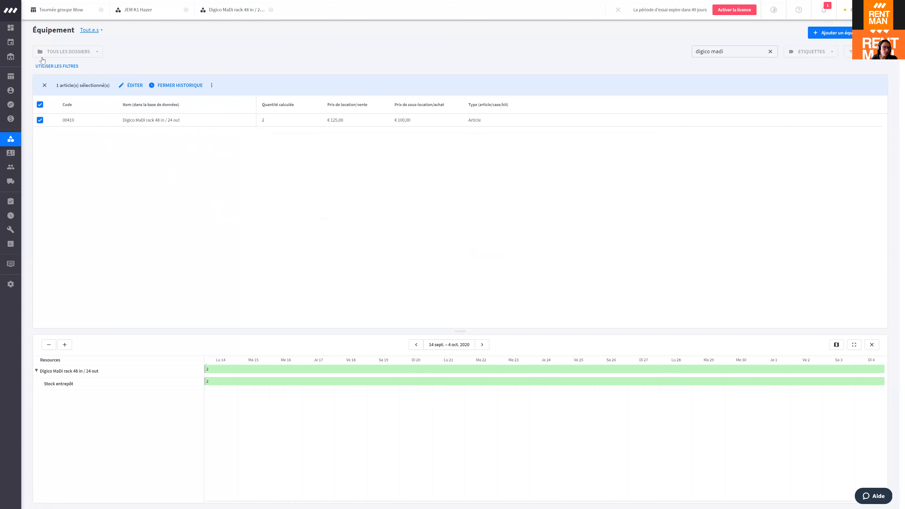
# Step: Deselect the Digico MaDi rack and clear the "digico madi" equipment search
pyautogui.click(40, 120)
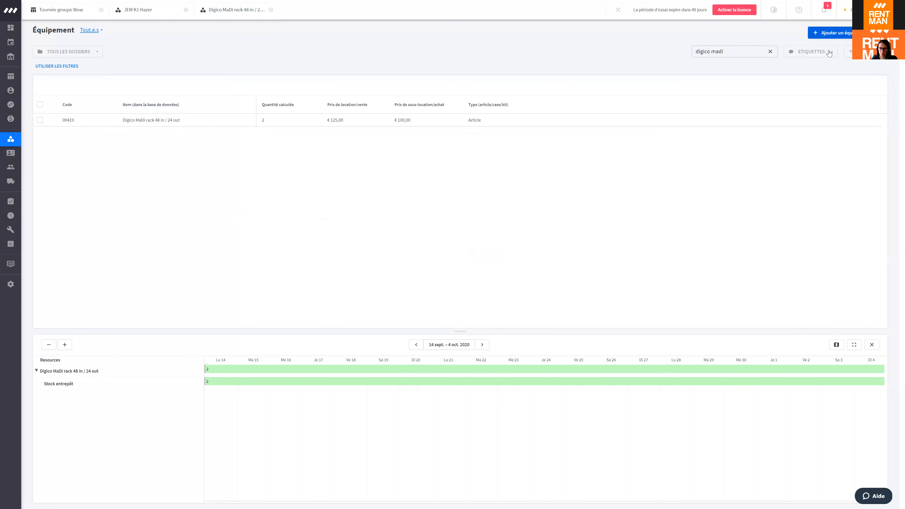
pyautogui.click(770, 52)
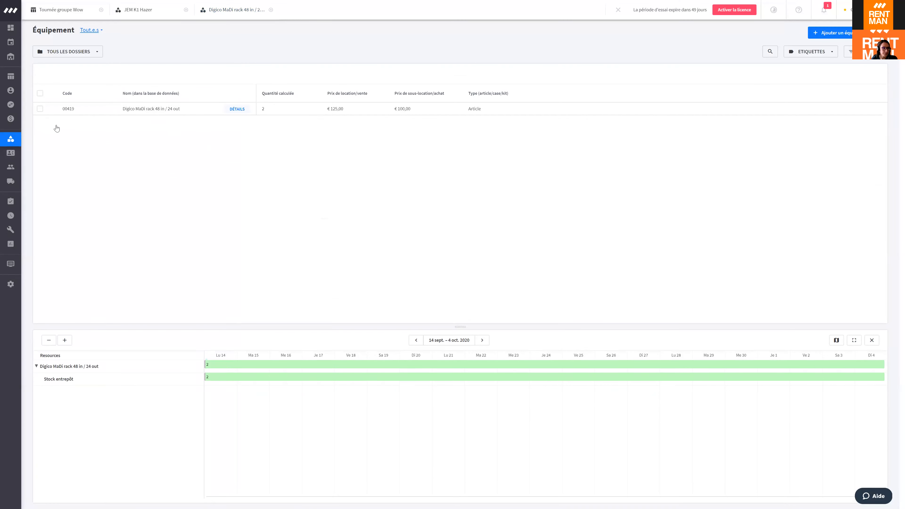
# Step: Select all equipment items, accept the reduced timeline selection, and start a stock count for them
pyautogui.click(40, 93)
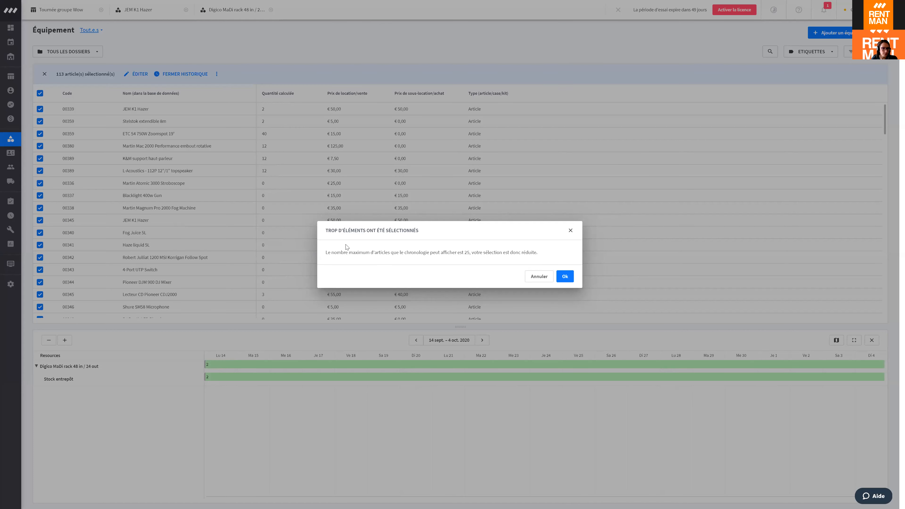
pyautogui.click(563, 277)
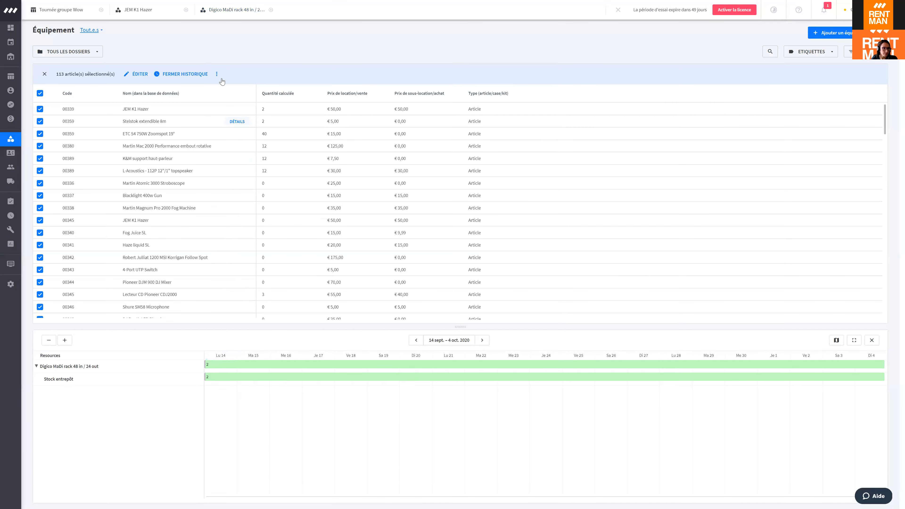
pyautogui.click(217, 74)
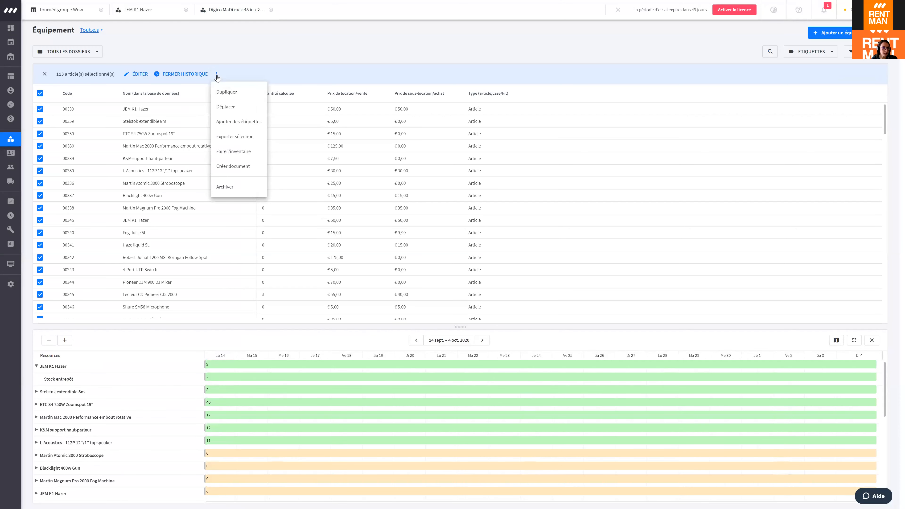
pyautogui.click(236, 151)
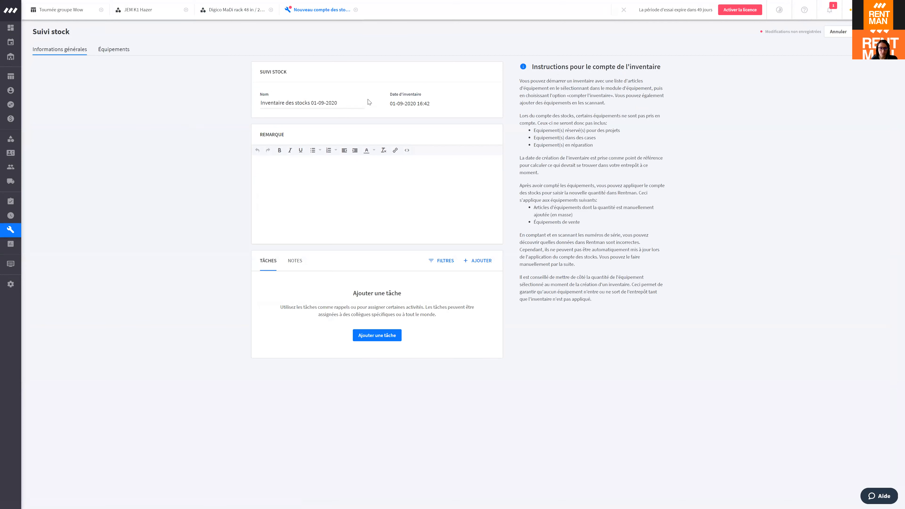
# Step: Examine the stock count's equipment list, checking the details of the Digico MaDi rack and the K&M Support d'éclairage Fourbar 3.60m
pyautogui.click(110, 52)
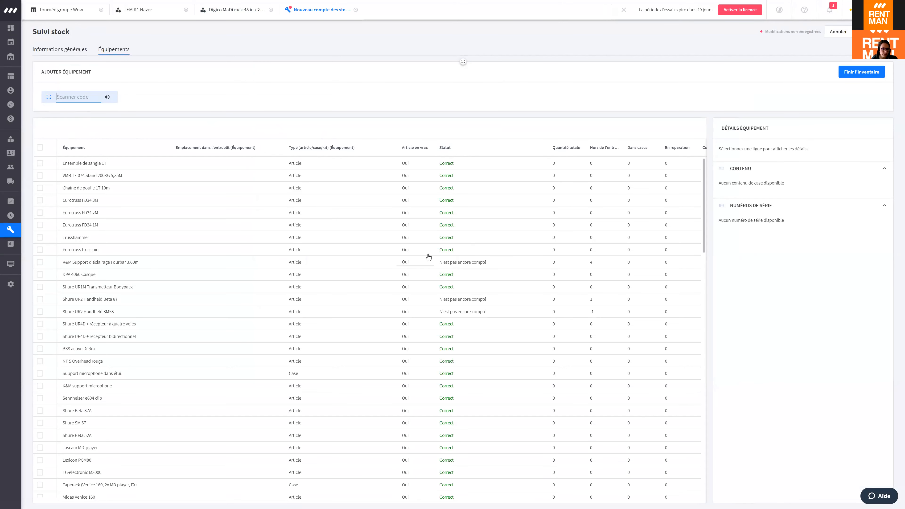
pyautogui.scroll(-5, 460, 229)
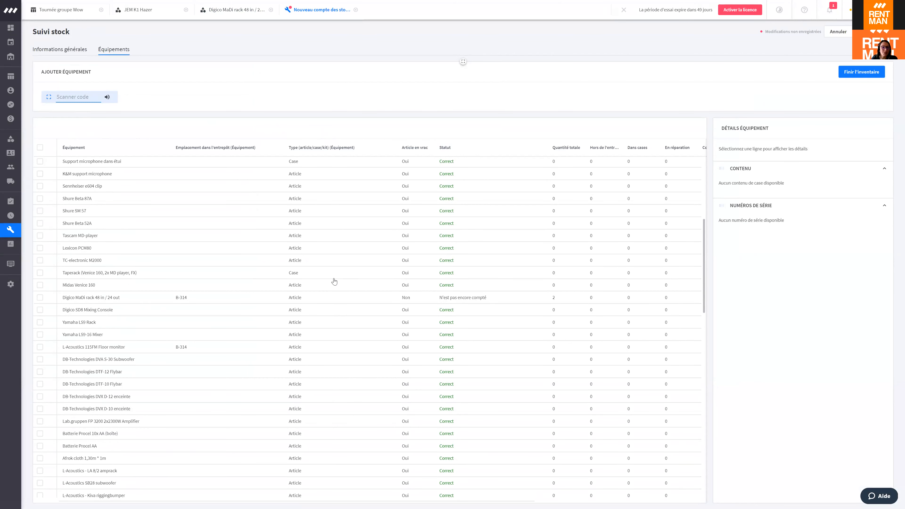
pyautogui.click(40, 298)
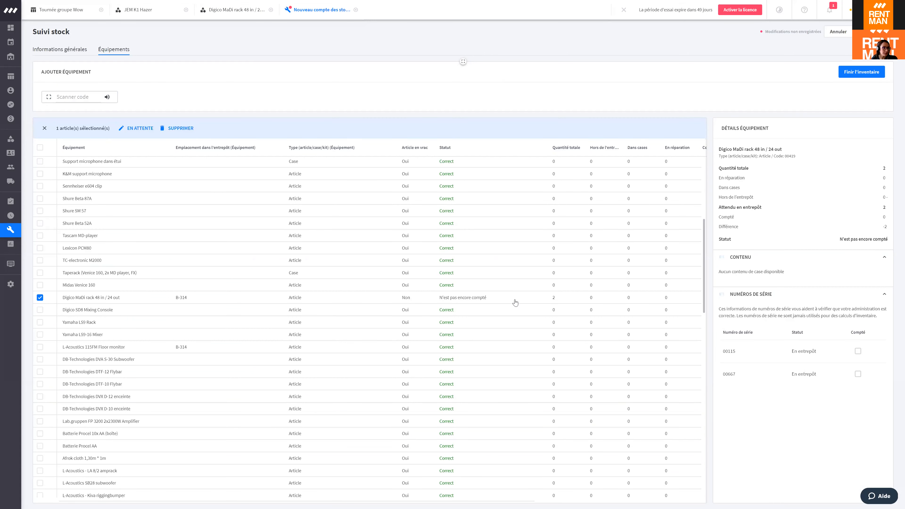
pyautogui.scroll(6, 367, 283)
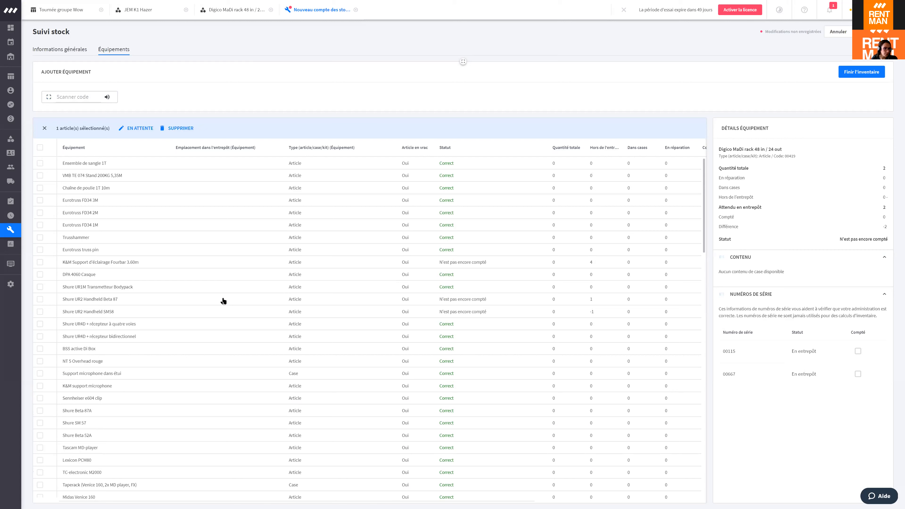
pyautogui.click(565, 263)
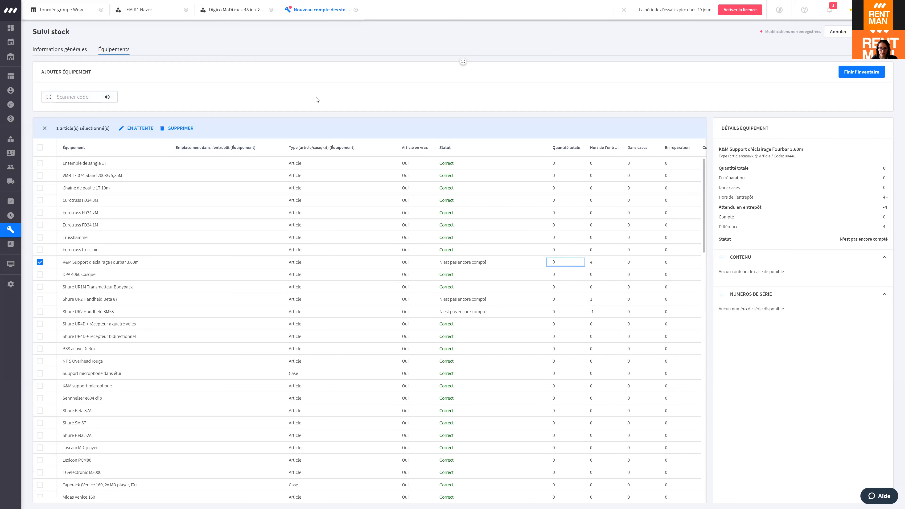
# Step: Finish the inventory, applying the stock adjustments, and close the stock count
pyautogui.click(862, 73)
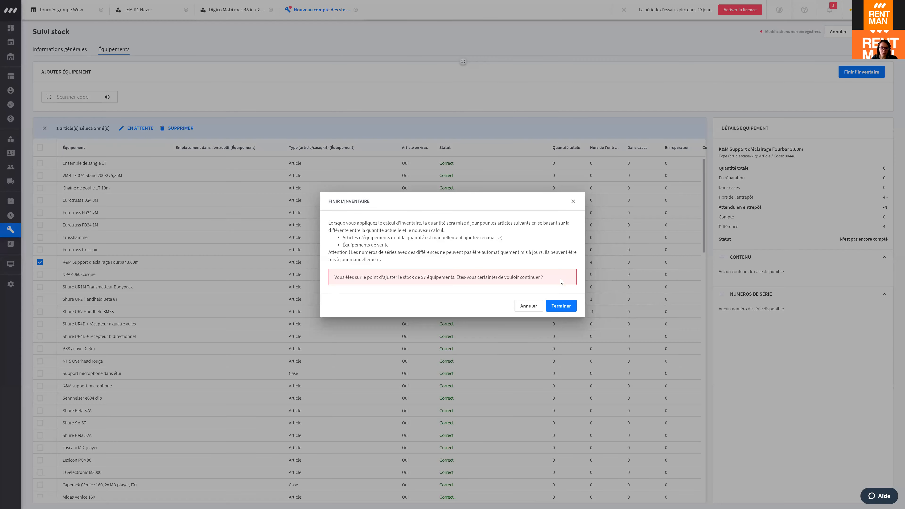
pyautogui.click(567, 311)
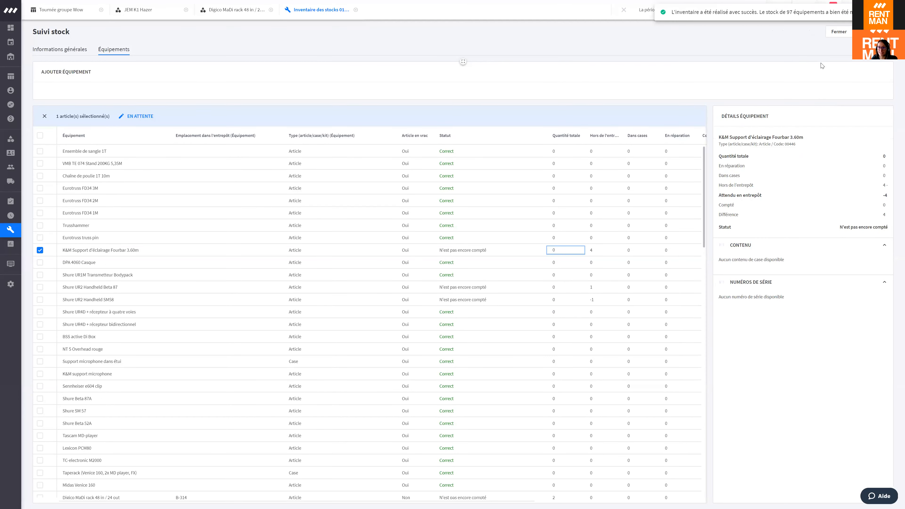
pyautogui.click(842, 33)
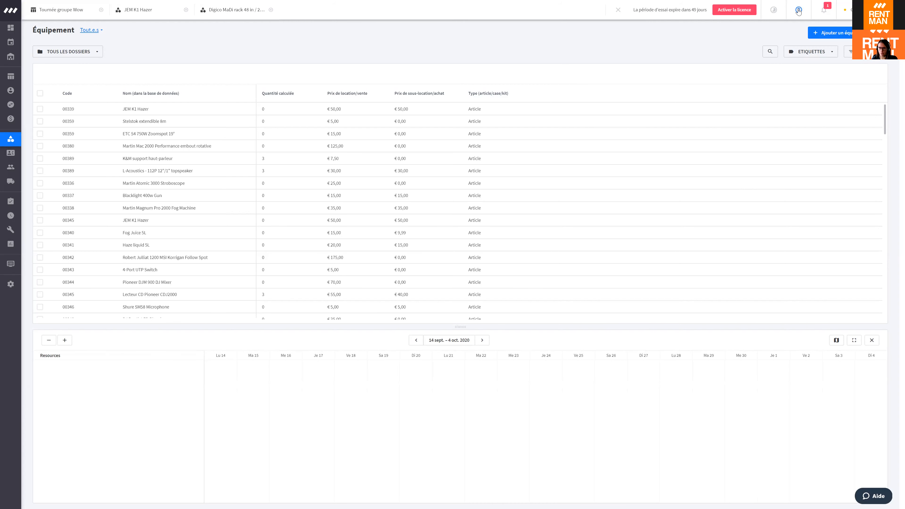
# Step: Review the available help and support resources
pyautogui.click(799, 10)
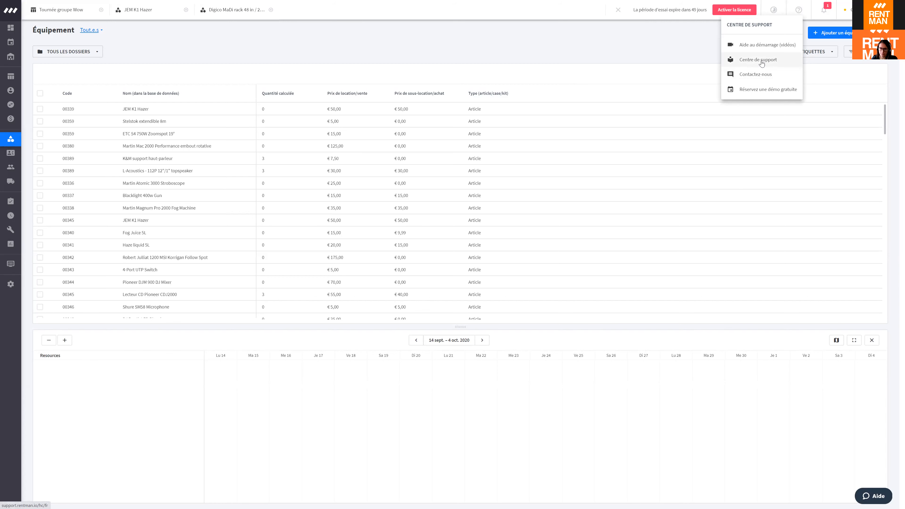
pyautogui.click(642, 51)
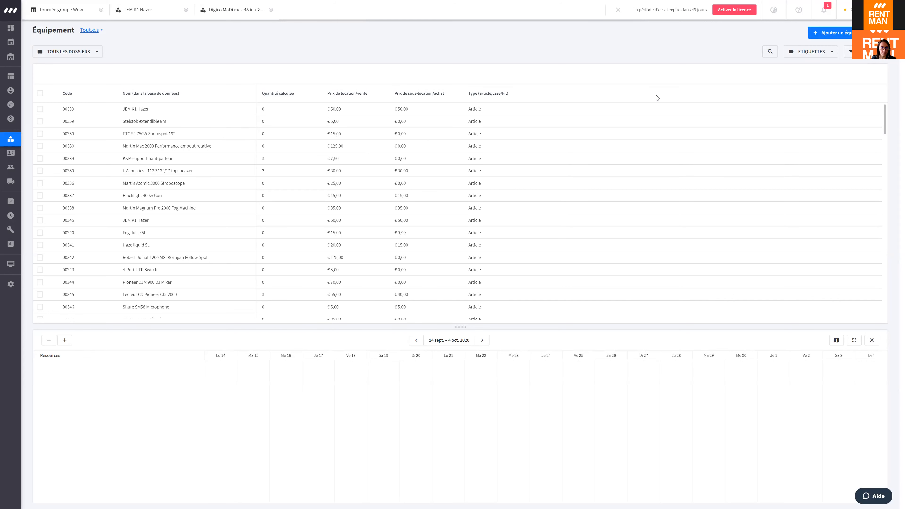
# Step: View the details of the JEM K1 Hazer with code 00339 and select it in the equipment list
pyautogui.click(233, 111)
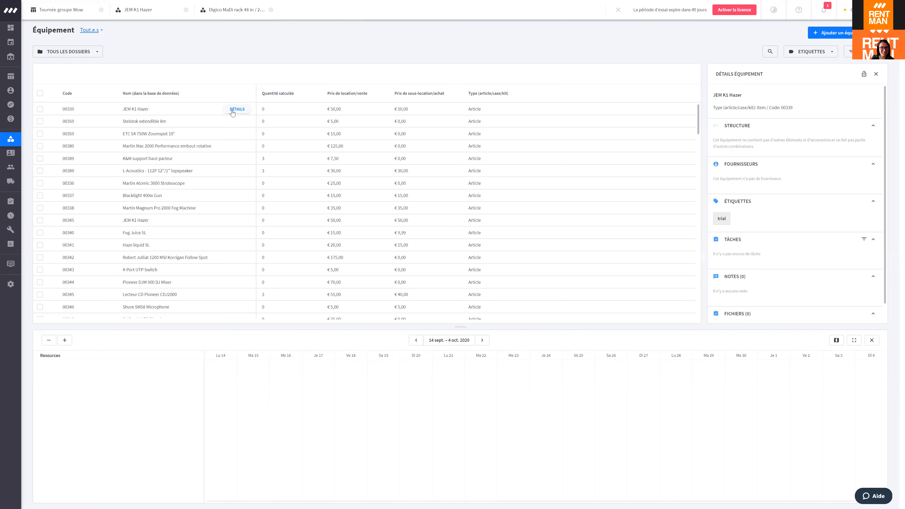
pyautogui.moveTo(16, 52)
pyautogui.click(40, 109)
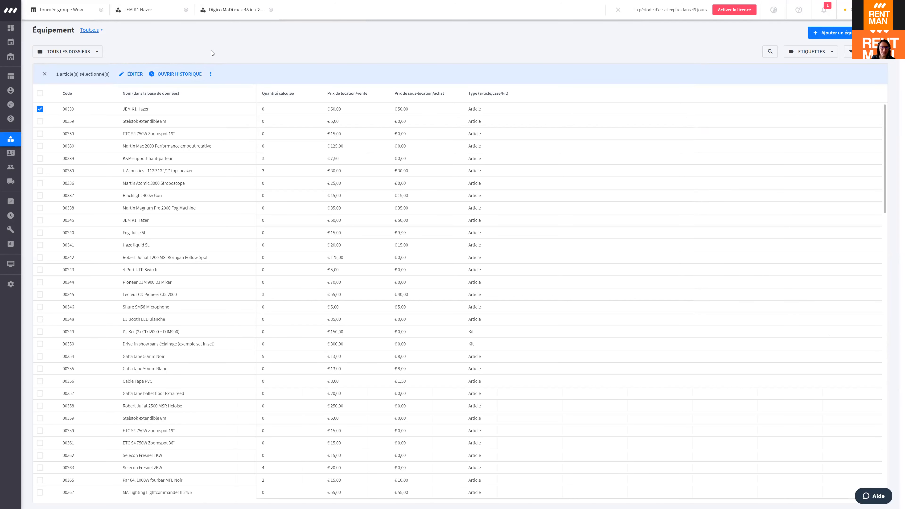
pyautogui.moveTo(291, 2)
pyautogui.moveTo(21, 202)
pyautogui.moveTo(4, 58)
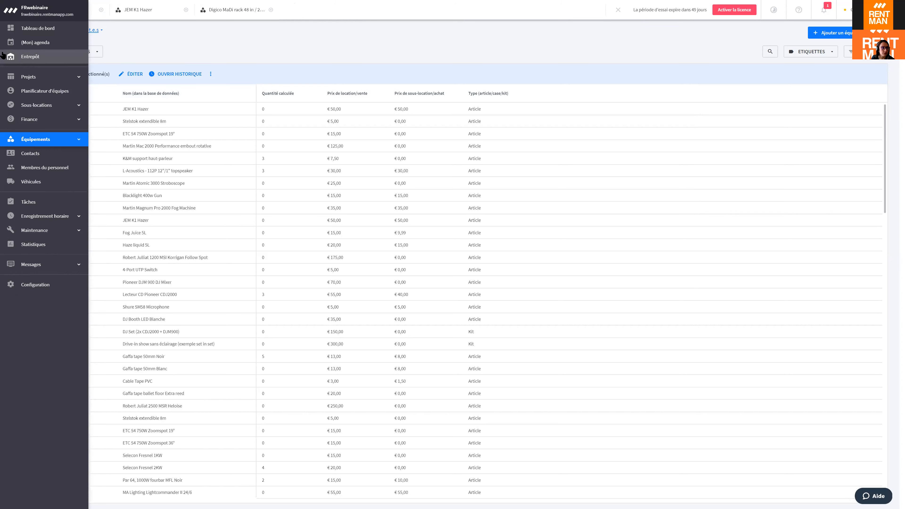